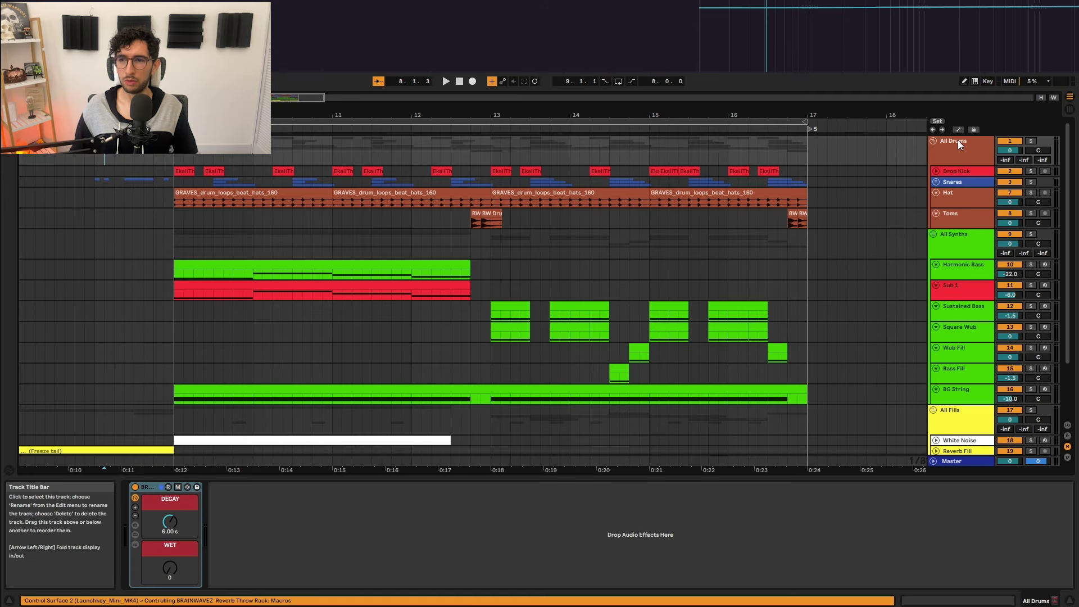
# Review the tracks in the All Synths and All Fills groups of the arrangement
pyautogui.click(965, 254)
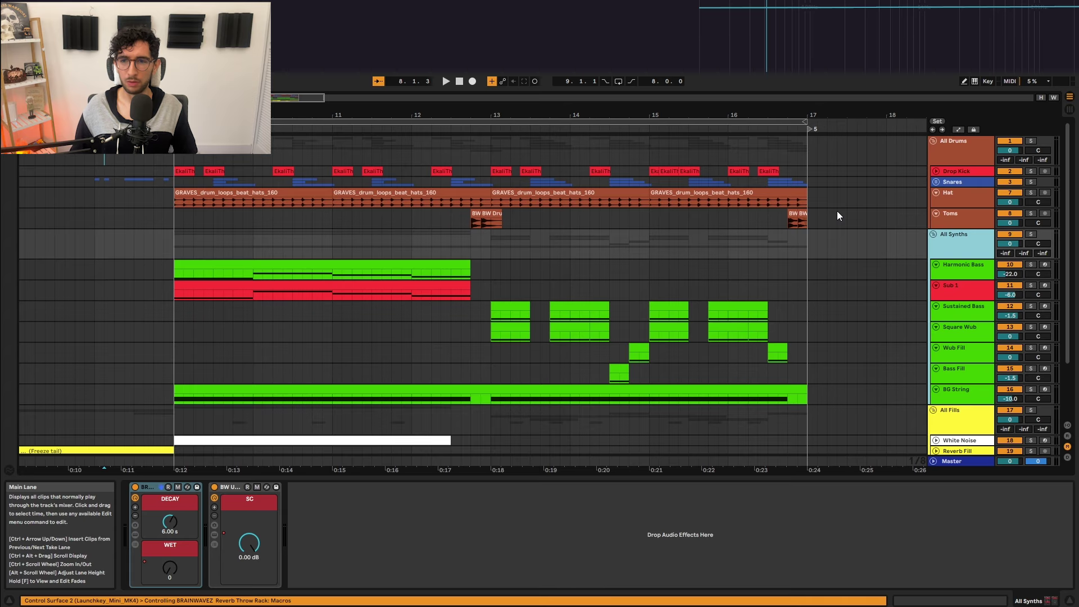
pyautogui.scroll(-2, 877, 270)
pyautogui.click(956, 385)
pyautogui.scroll(-2, 658, 318)
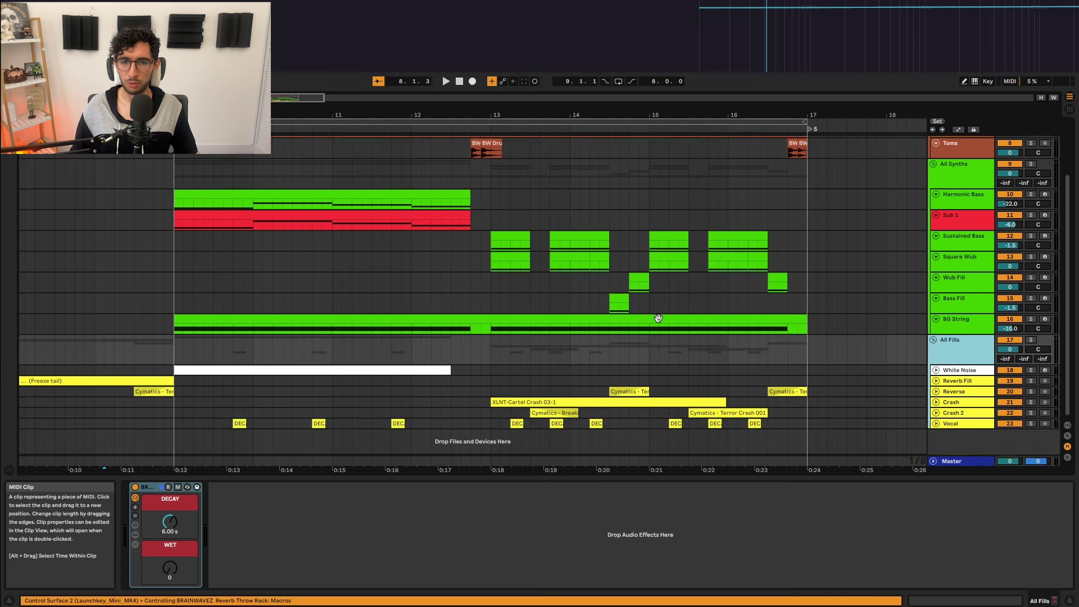
pyautogui.scroll(2, 658, 318)
# Audition the soloed All Drums group from the start of bar 9
pyautogui.click(172, 151)
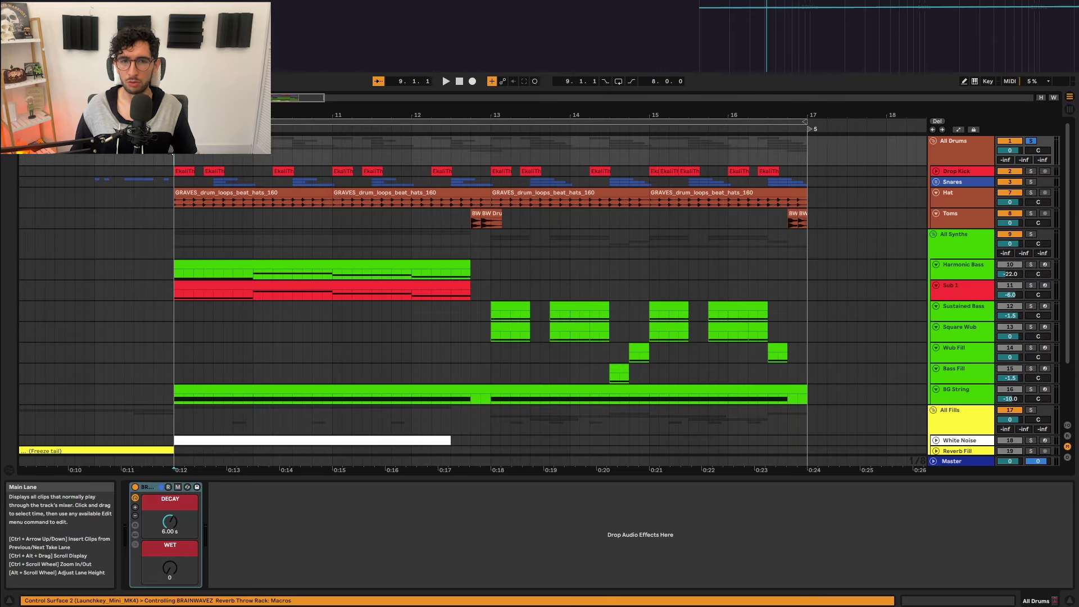
pyautogui.press('space')
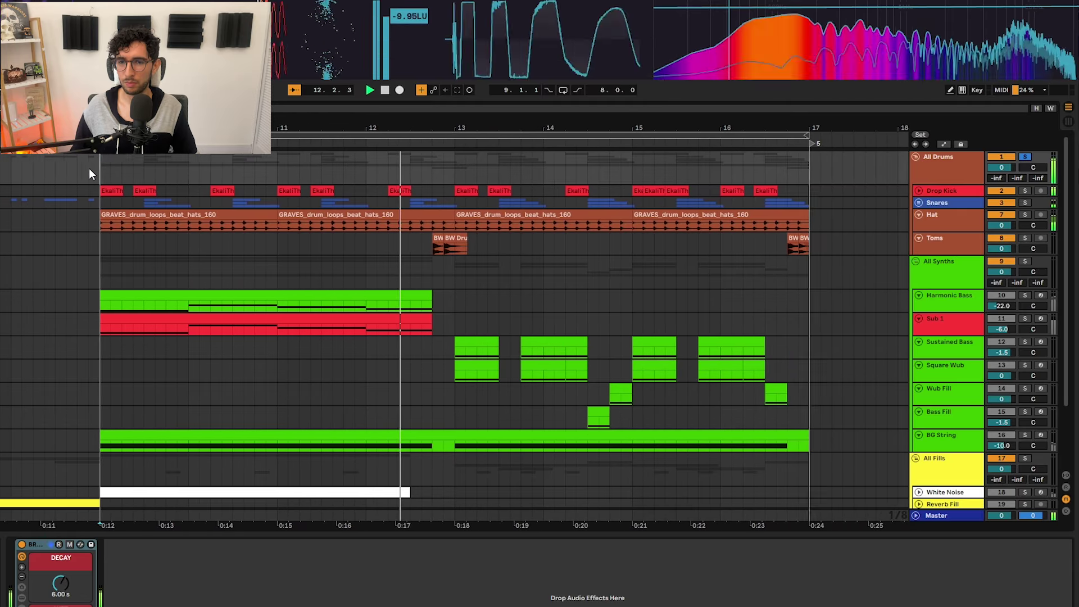
pyautogui.press('space')
# Solo the Drop Kick track and play its enlarged opening kick clips from bar 9
pyautogui.click(241, 191)
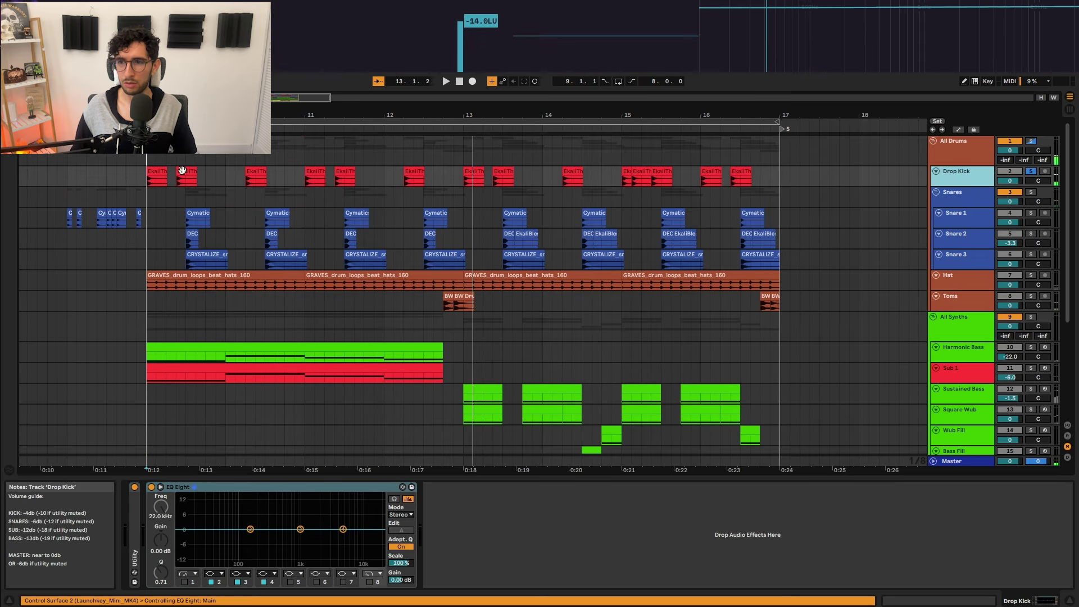
pyautogui.moveTo(134, 172); pyautogui.dragTo(283, 178)
pyautogui.press('z')
pyautogui.press('space')
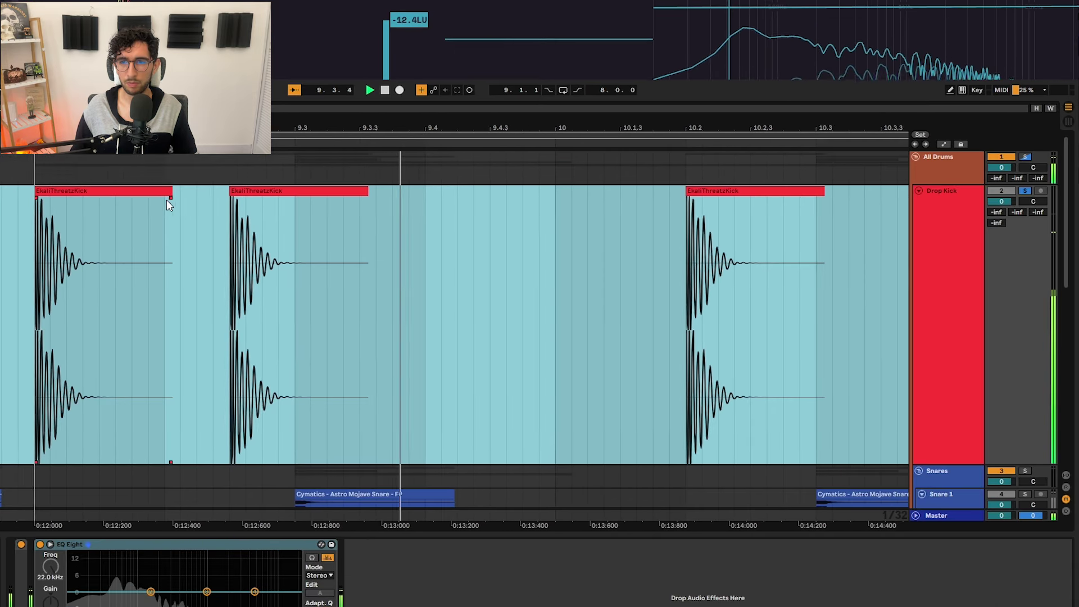
pyautogui.press('space')
# Restore the arrangement overview and audition the Snare 1 track alone from its first clip in bar 9
pyautogui.press('x')
pyautogui.click(161, 216)
pyautogui.click(179, 213)
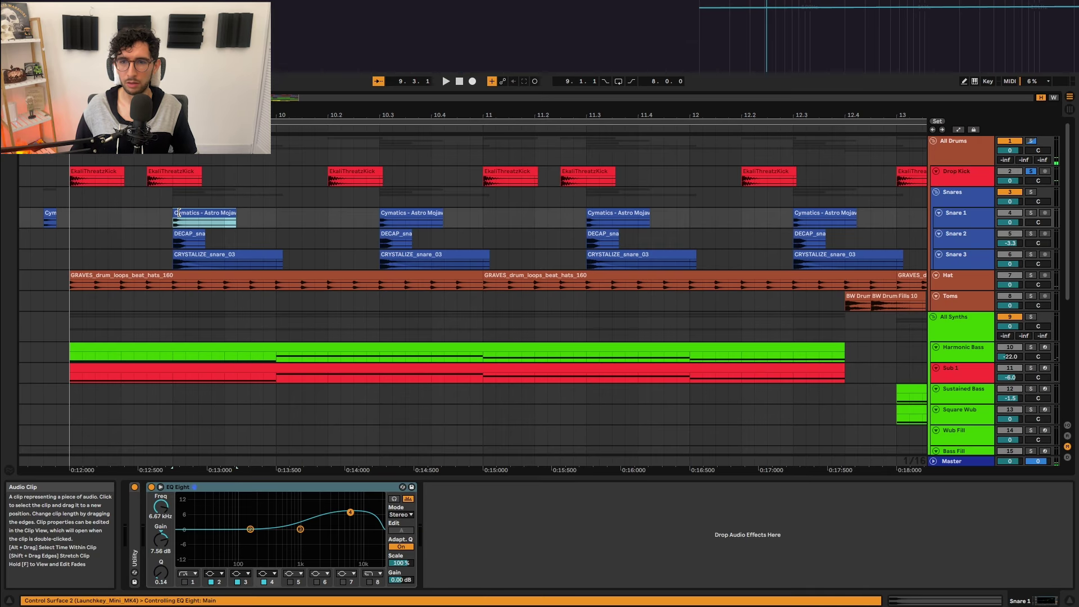
pyautogui.press('space')
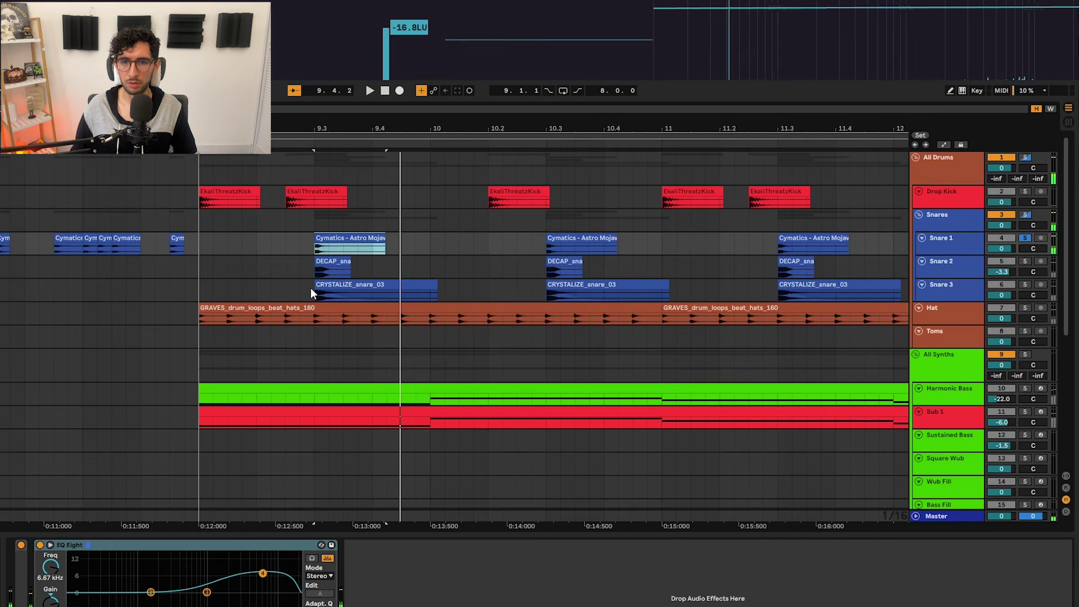
# Solo the Snare 2 track and listen to its DECAP snare clip in bar 9
pyautogui.click(317, 260)
pyautogui.press('s')
pyautogui.press('space')
pyautogui.press('space')
# Audition the CRYSTALIZE_snare_03 layer on Snare 3 alone, followed by the combined Snares group
pyautogui.click(307, 285)
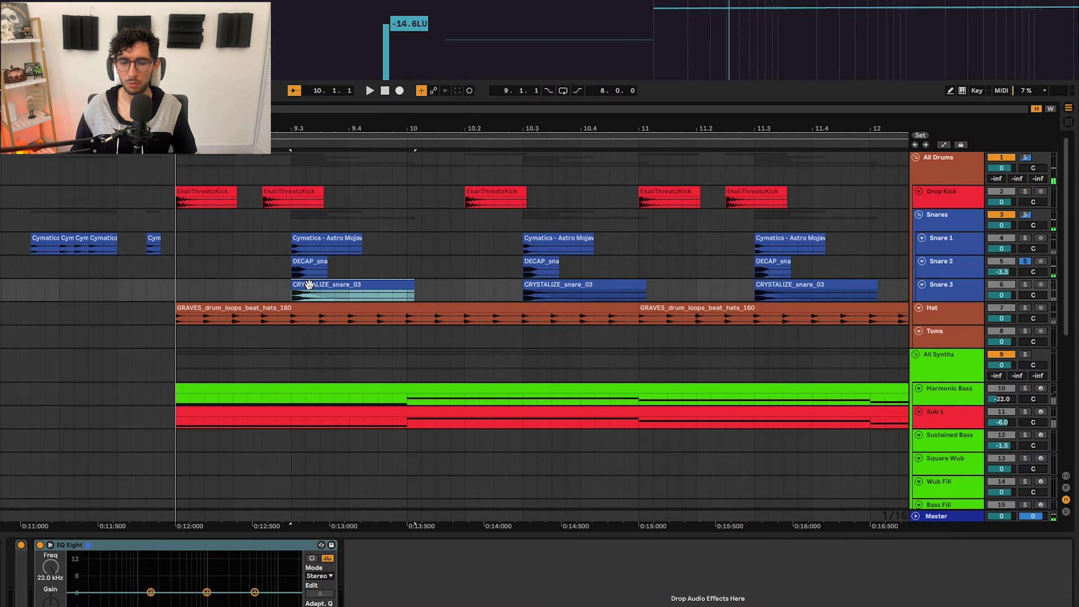
pyautogui.press('s')
pyautogui.press('space')
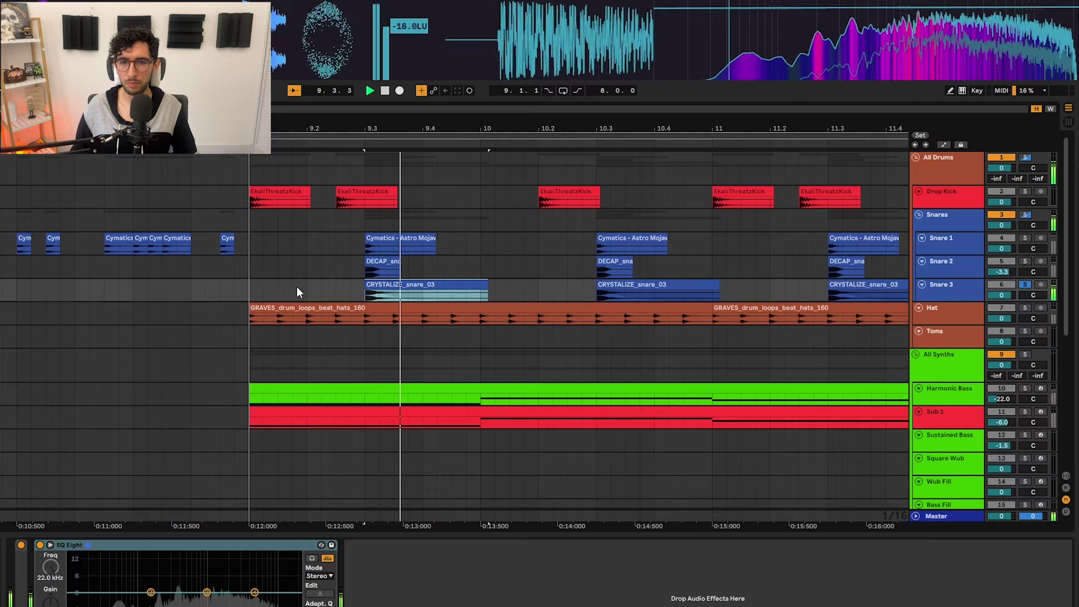
pyautogui.press('space')
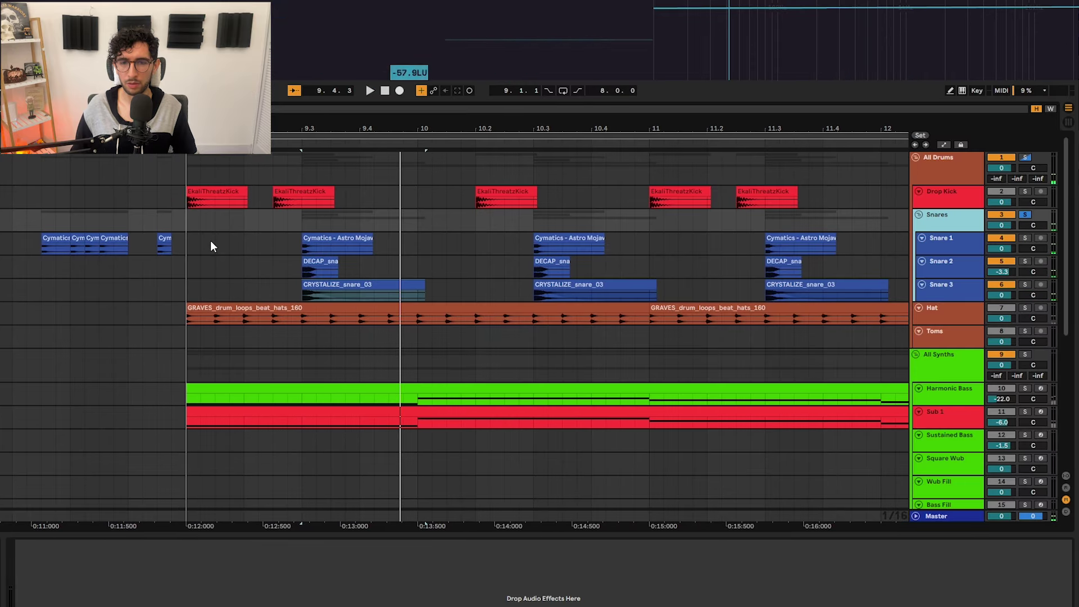
pyautogui.hscroll(-3, 281, 220)
pyautogui.hscroll(5, 253, 259)
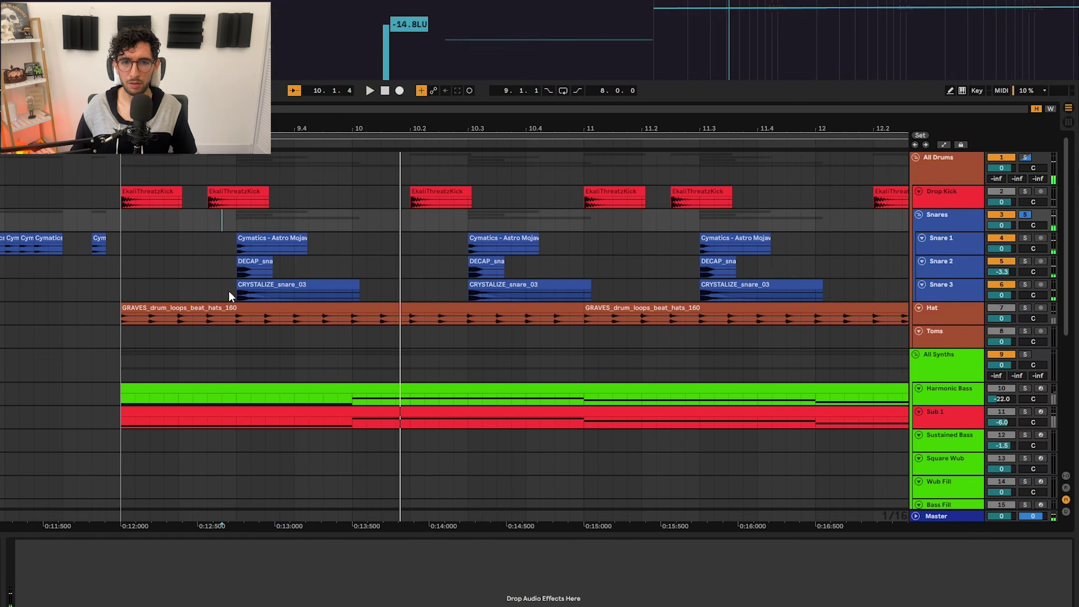
# Solo the Hat track and listen to its GRAVES_drum_loops_beat_hats_160 loop
pyautogui.click(193, 315)
pyautogui.click(200, 309)
pyautogui.press('s')
pyautogui.press('space')
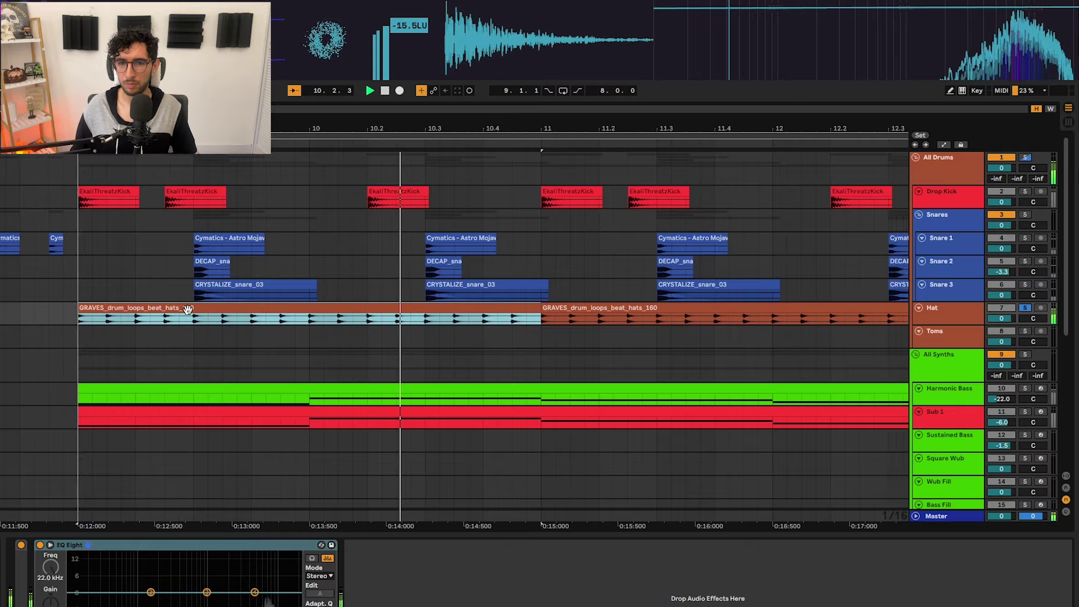
pyautogui.click(494, 362)
pyautogui.press('space')
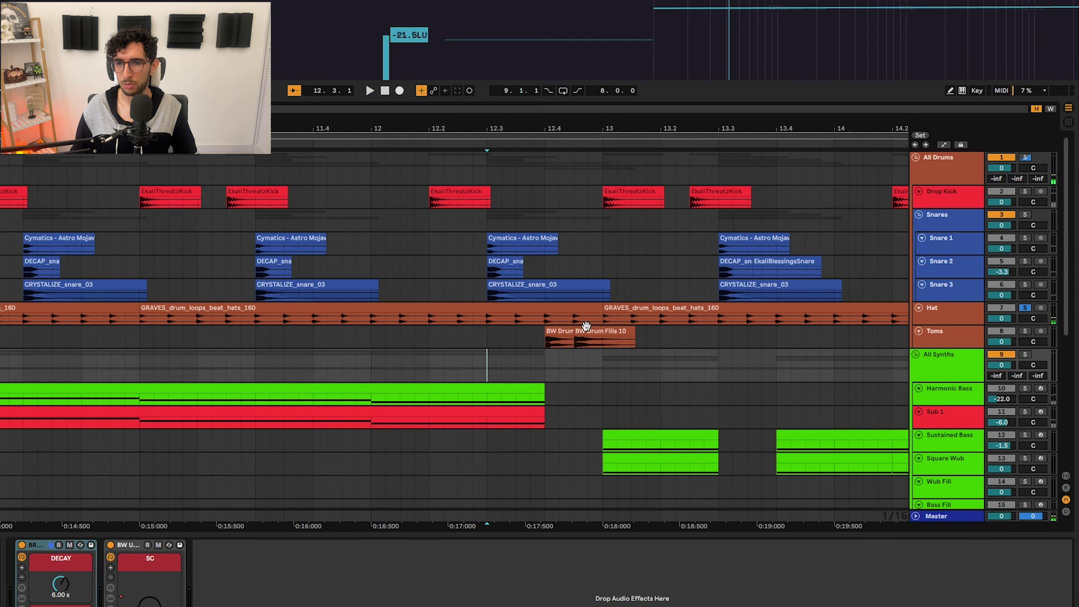
# Solo the Toms track and play its drum fill leading into bar 13
pyautogui.click(548, 325)
pyautogui.press('s')
pyautogui.press('space')
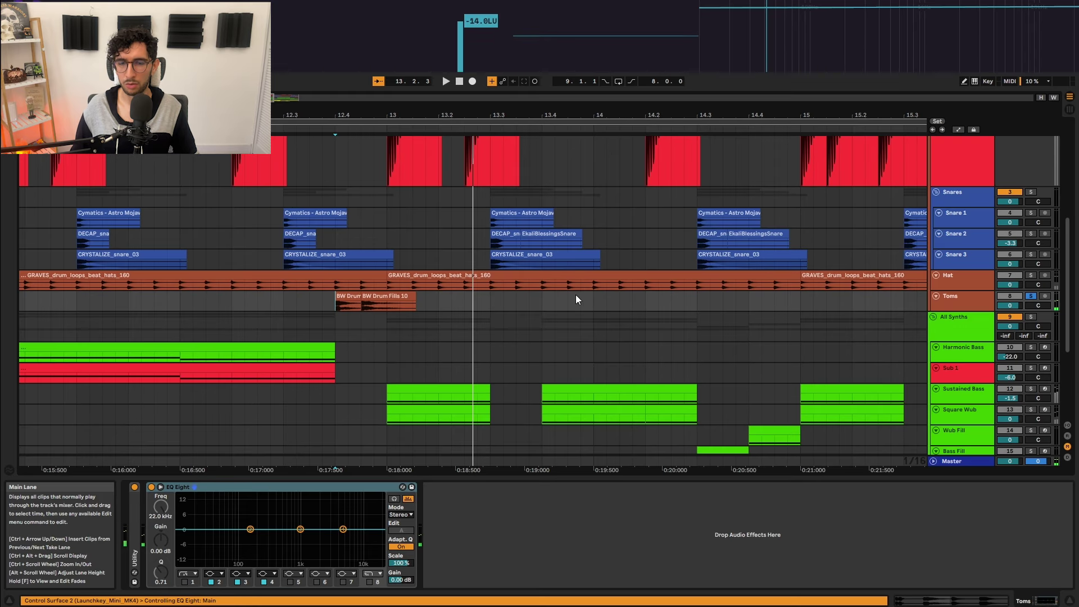
# Clear the Toms solo, fold the All Drums group and solo the All Synths group instead
pyautogui.press('h')
pyautogui.scroll(-5, 531, 275)
pyautogui.press('s')
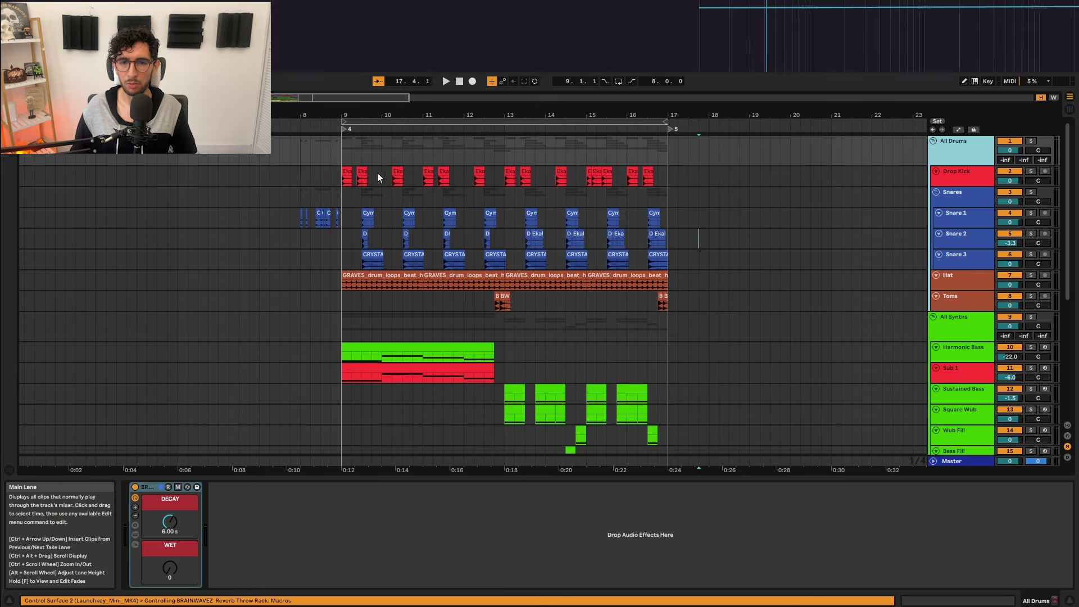
pyautogui.click(933, 141)
pyautogui.click(951, 175)
pyautogui.press('s')
# Show the SC macro's automation on All Synths and examine the sidechain curves starting at bar 9
pyautogui.click(341, 175)
pyautogui.click(239, 557)
pyautogui.press('a')
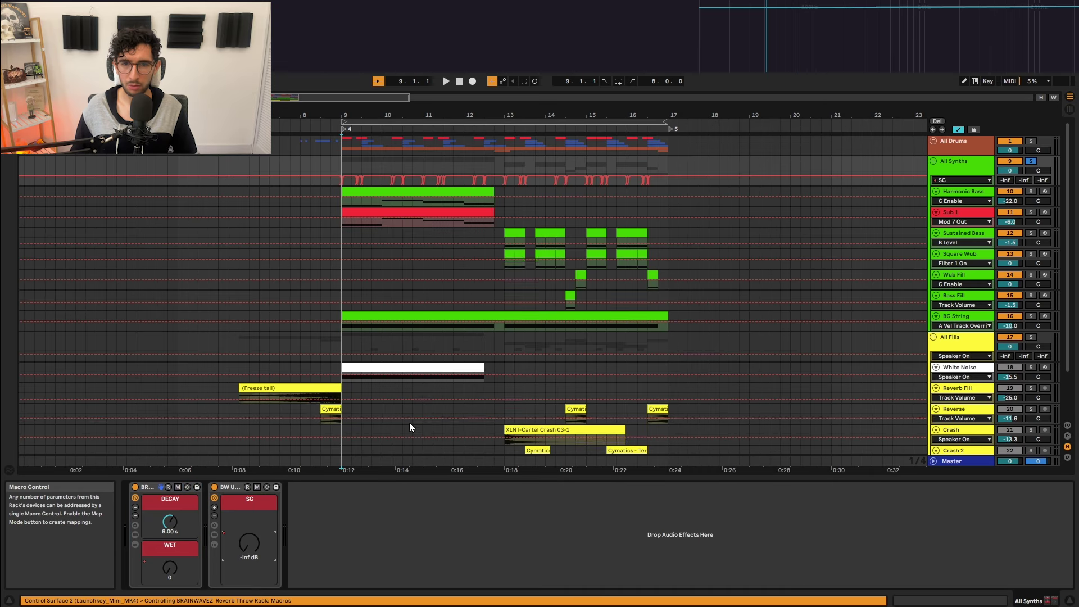
pyautogui.press('a')
pyautogui.press('a')
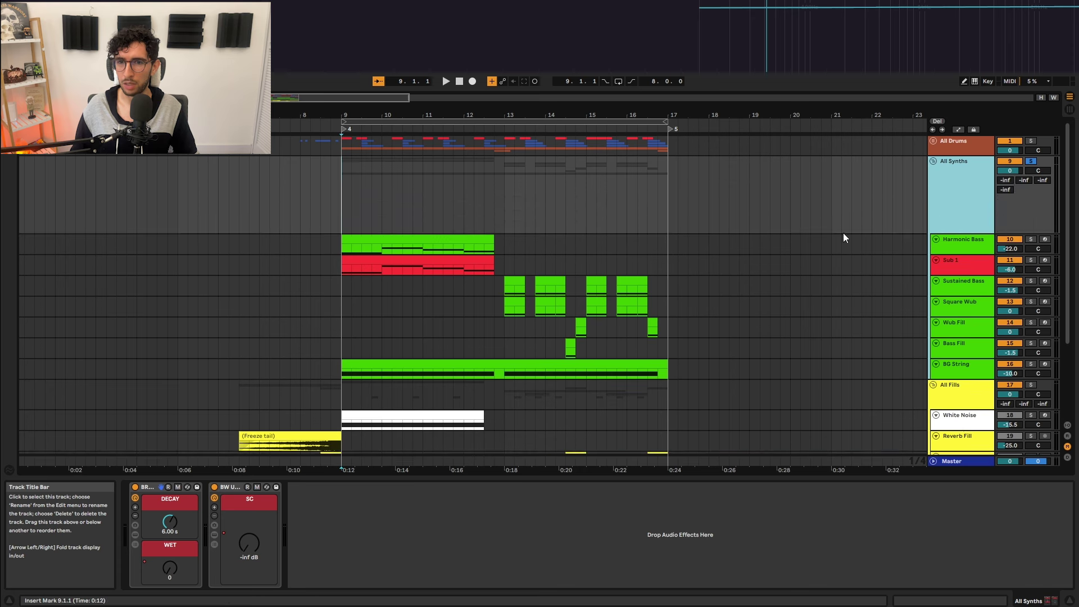
pyautogui.press('+')
pyautogui.press('+')
pyautogui.press('+')
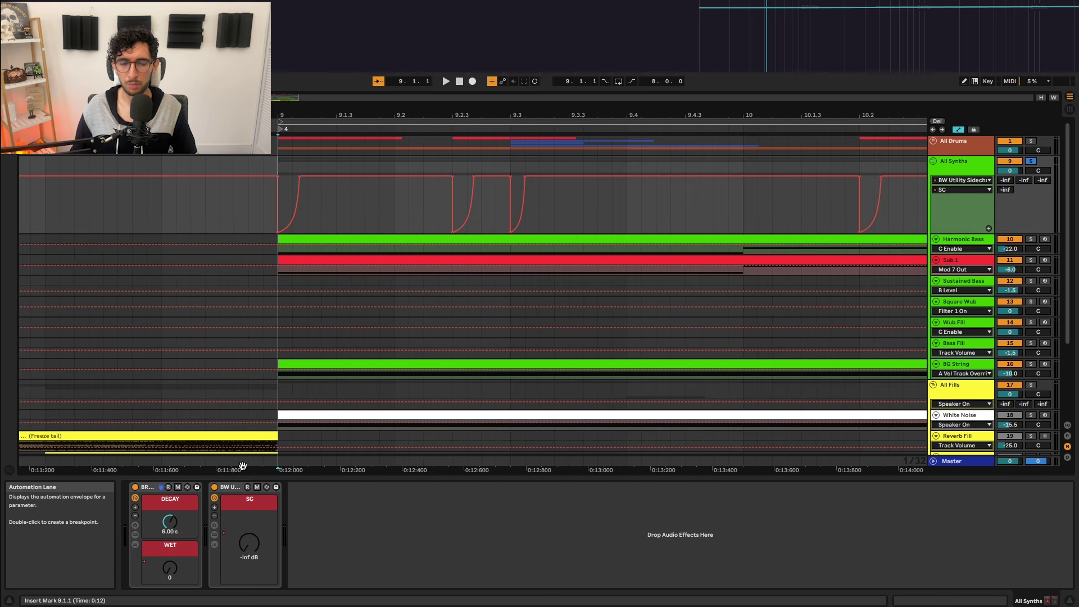
# Inspect the chain and Utility device inside the BW Utility Sidechain rack, then hide them again
pyautogui.click(214, 542)
pyautogui.click(214, 535)
pyautogui.click(298, 514)
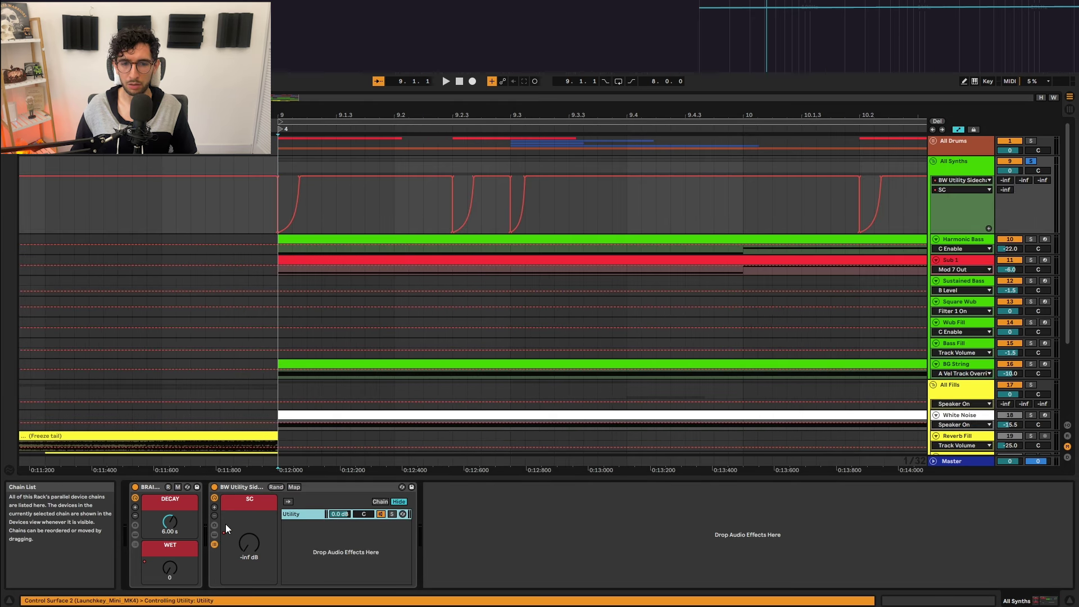
pyautogui.press('a')
pyautogui.press('a')
pyautogui.press('a')
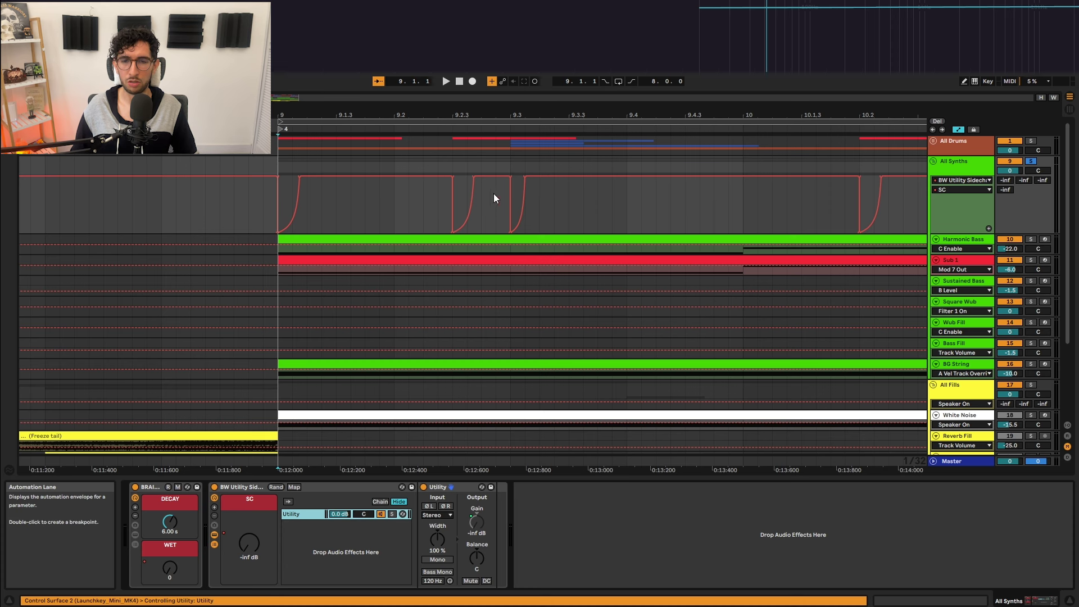
pyautogui.click(214, 544)
pyautogui.click(214, 534)
# Show the reverb rack's WET automation on All Synths and check the rack's Dry and Wet chains
pyautogui.press('a')
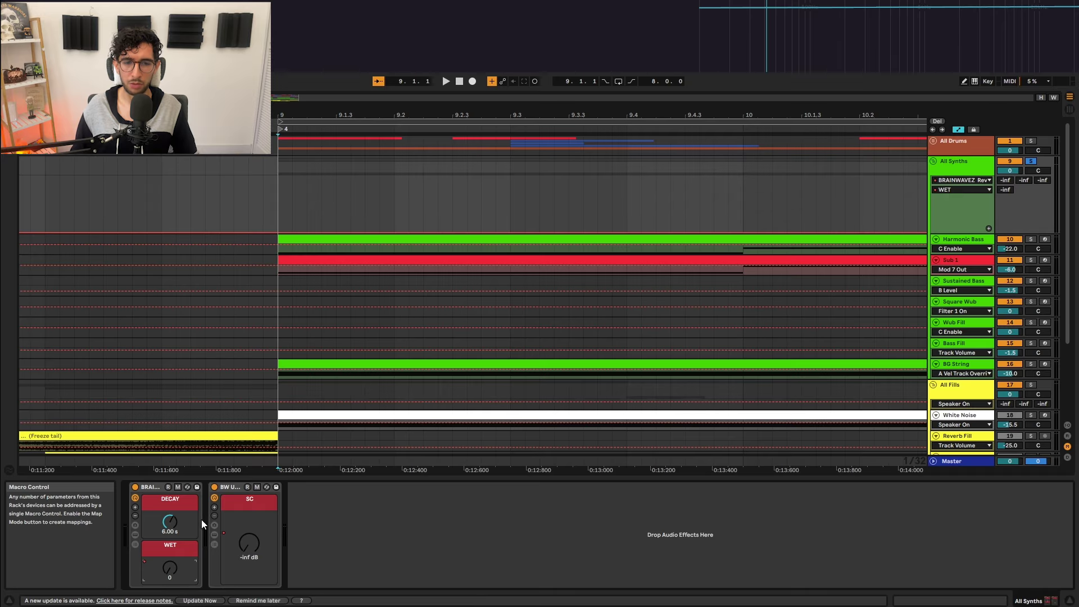
pyautogui.press('-')
pyautogui.click(136, 541)
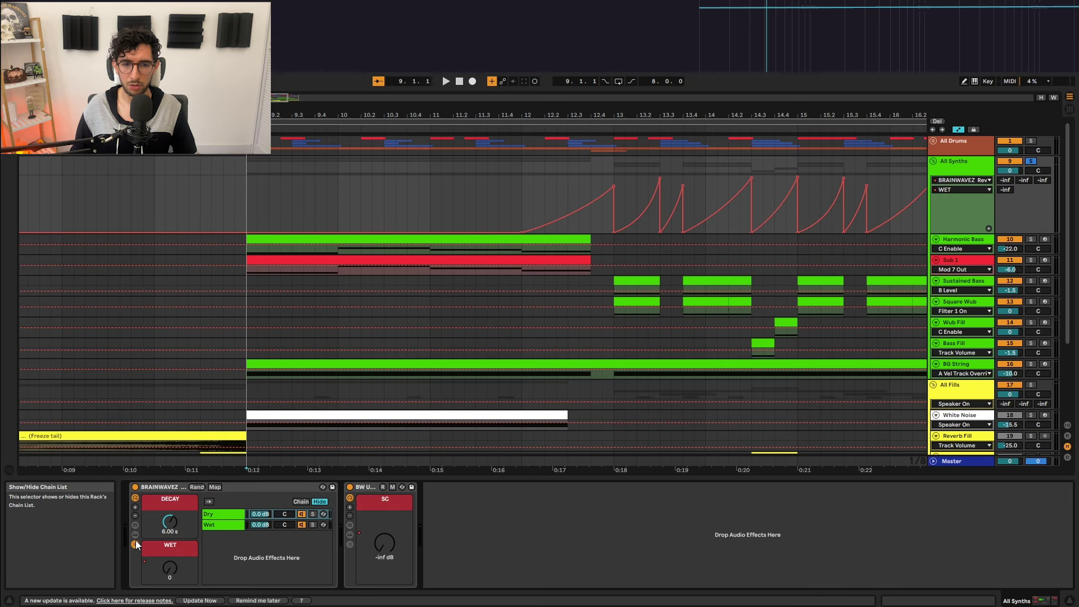
pyautogui.click(136, 539)
# Examine the reverb WET automation ramps on All Synths across bars 12 to 16
pyautogui.scroll(-2, 348, 296)
pyautogui.click(621, 164)
pyautogui.scroll(4, 489, 169)
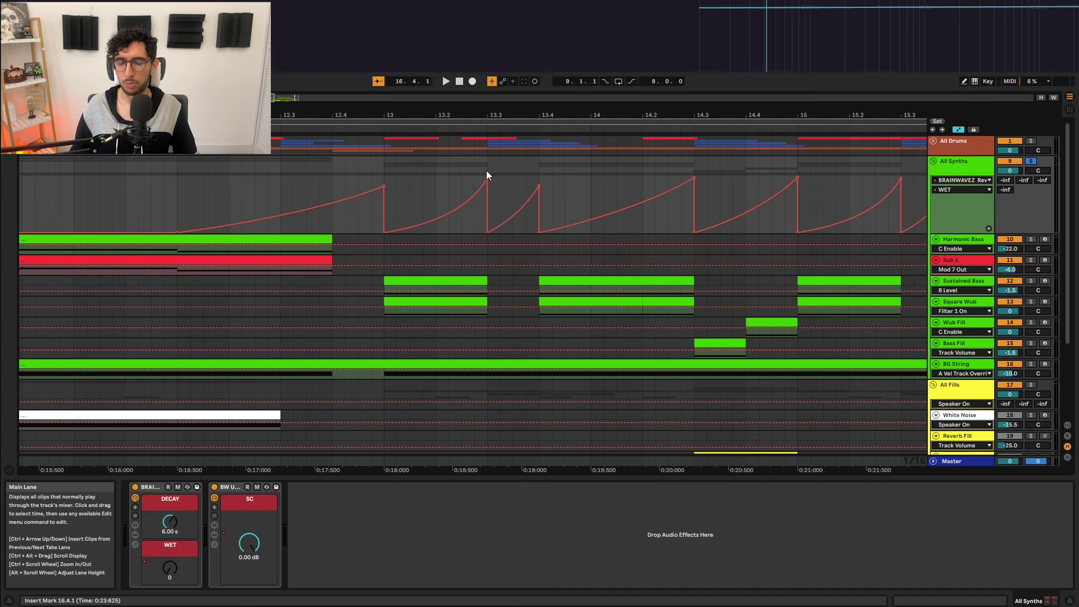
pyautogui.scroll(-2, 423, 179)
pyautogui.moveTo(349, 195); pyautogui.dragTo(393, 194)
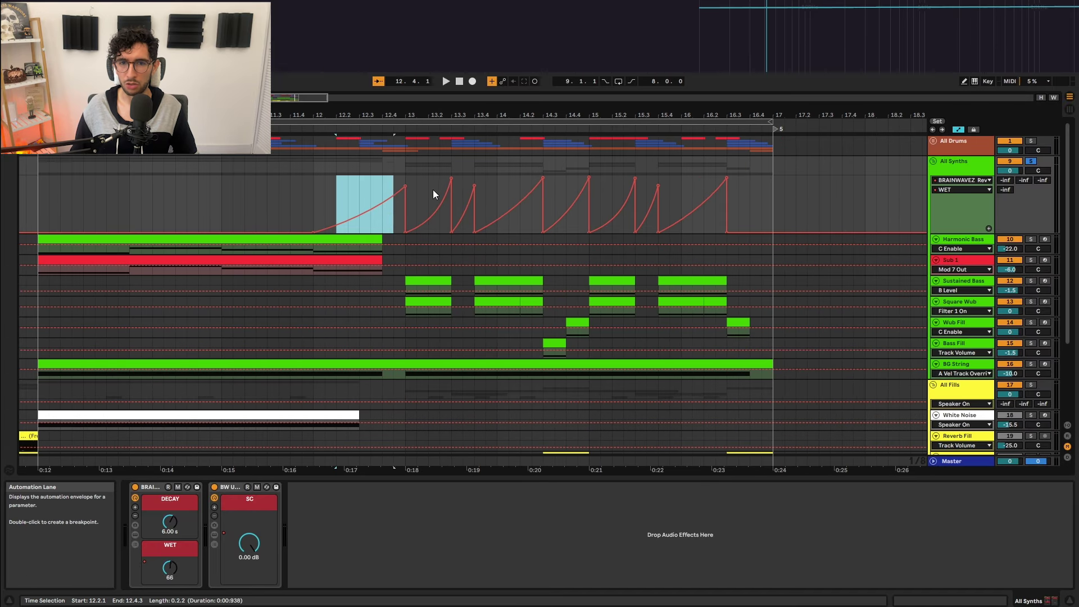
pyautogui.click(522, 179)
# Play the All Synths group from bar 12 to hear the reverb WET ramps
pyautogui.click(308, 194)
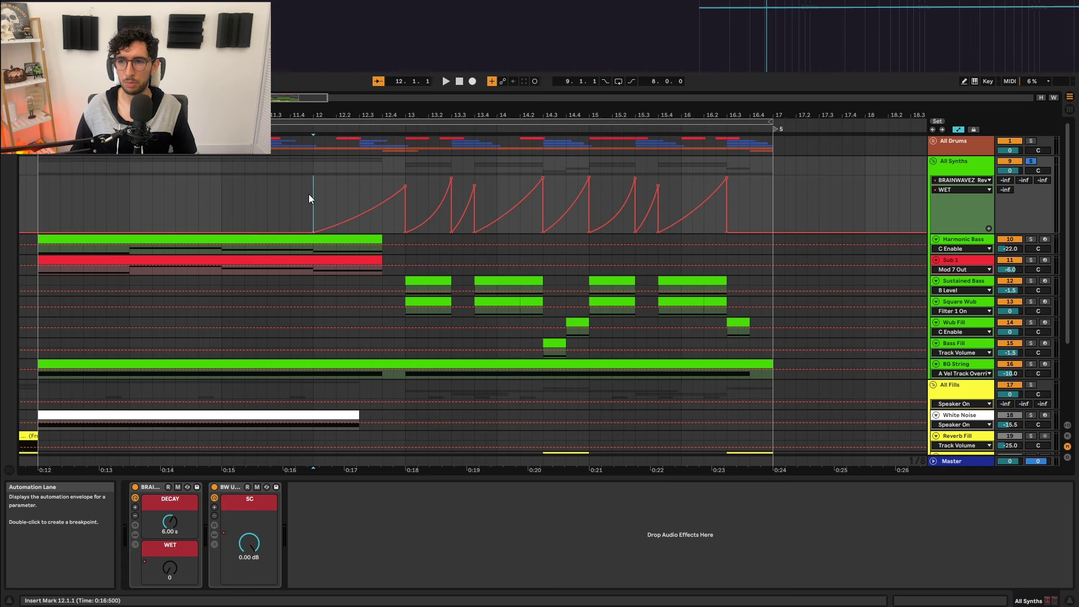
pyautogui.press('space')
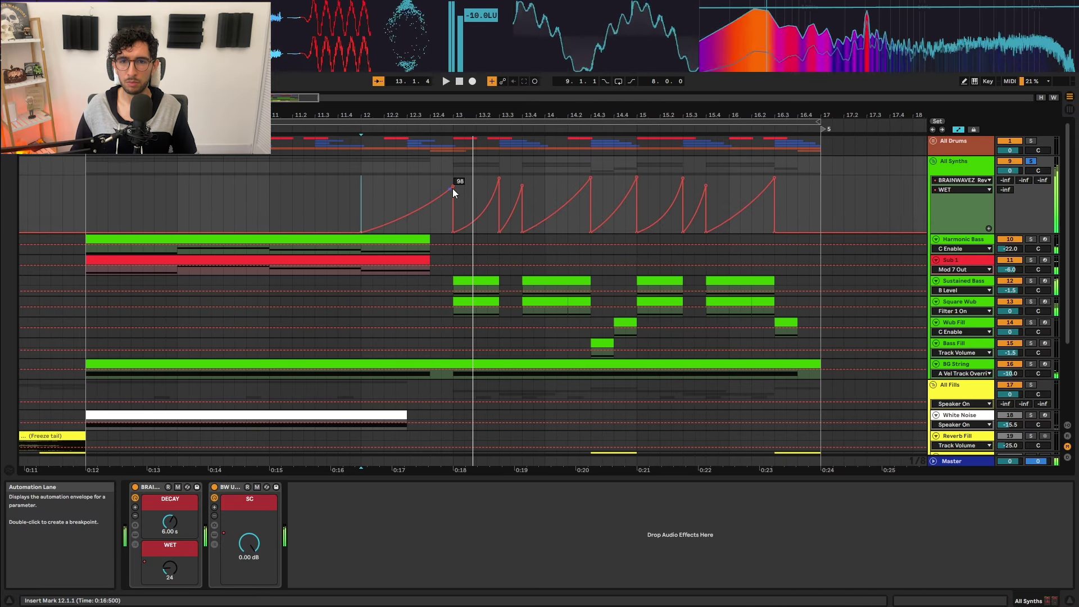
pyautogui.press('space')
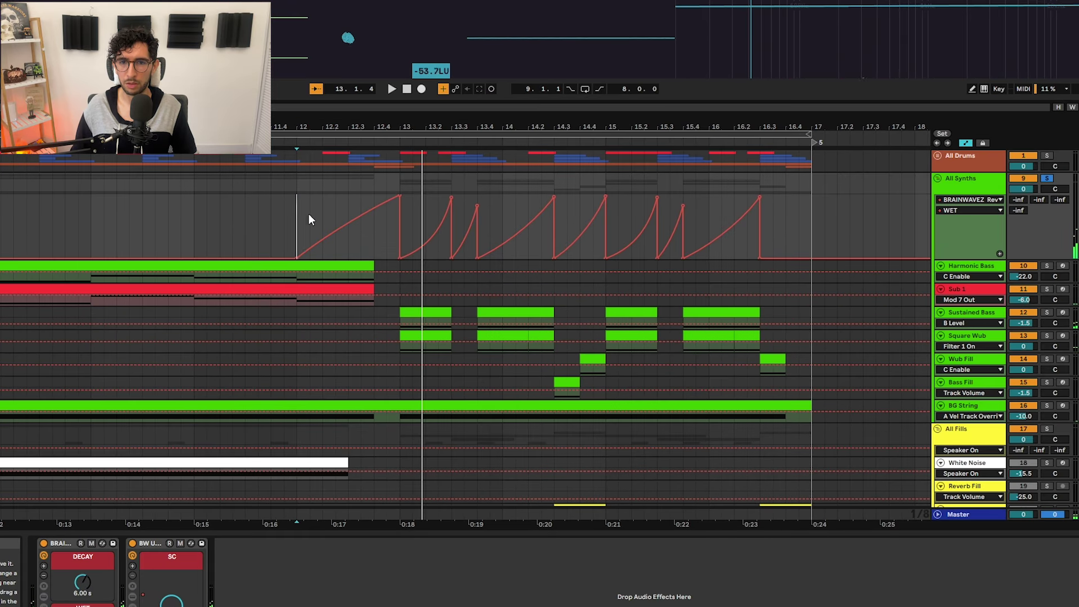
pyautogui.press('space')
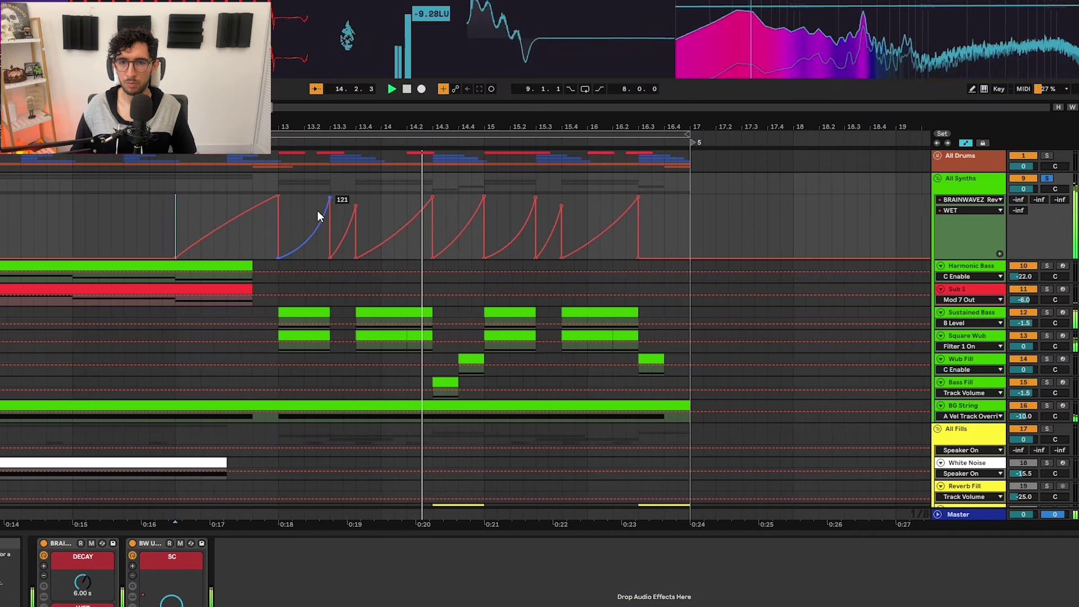
pyautogui.press('space')
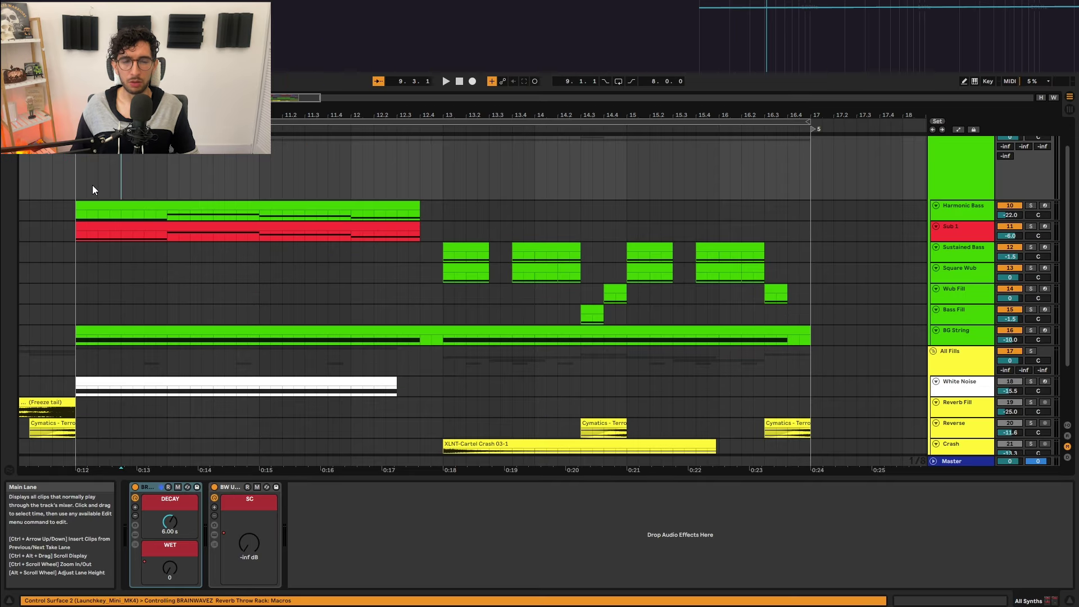
# Solo the Harmonic Bass track and play its part from bar 9
pyautogui.scroll(3, 92, 190)
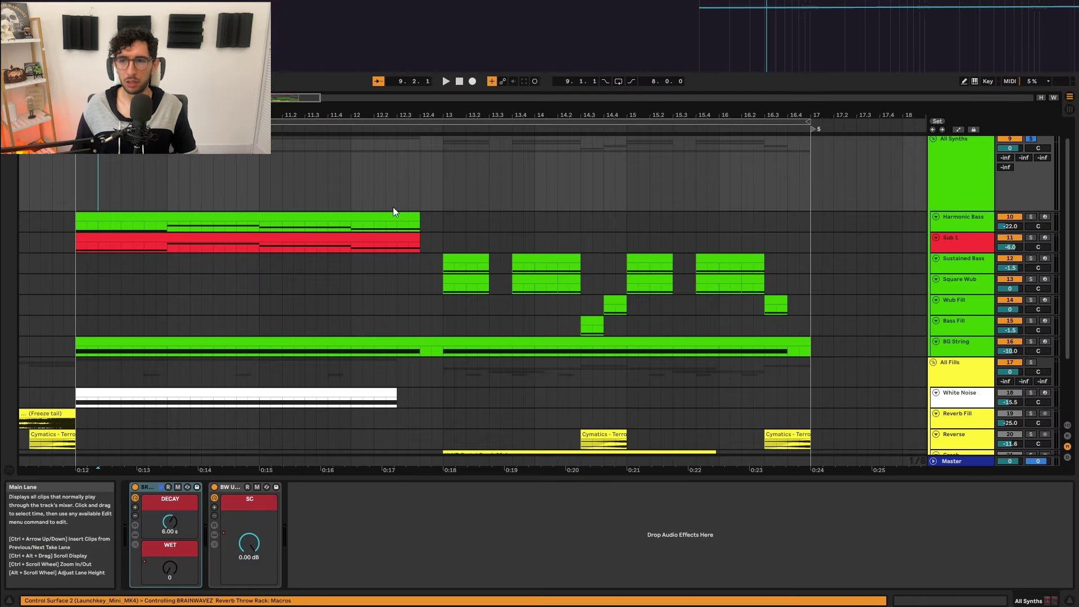
pyautogui.click(113, 248)
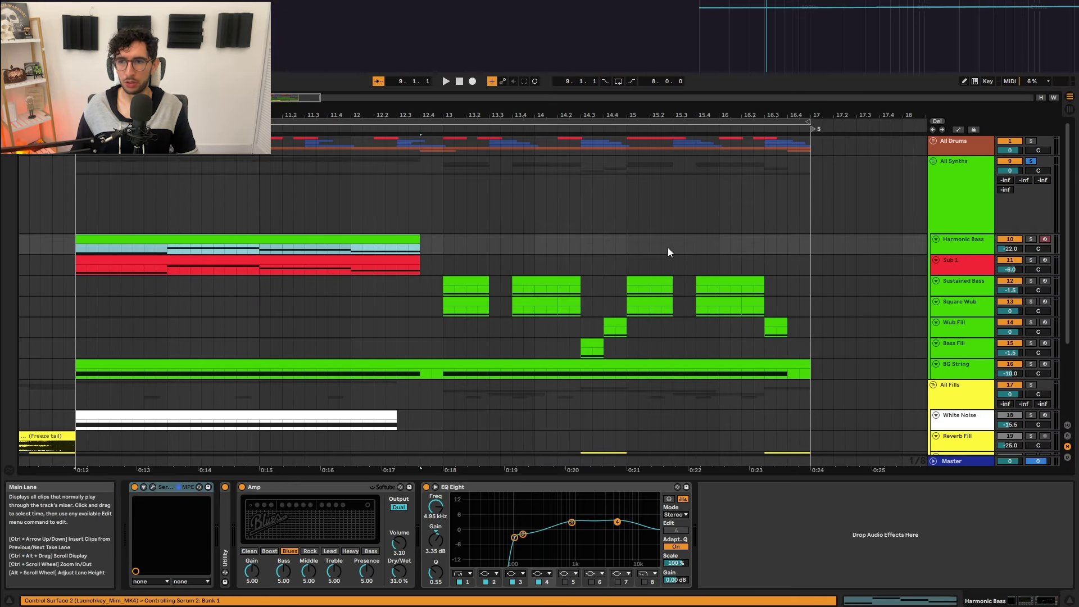
pyautogui.click(979, 244)
pyautogui.press('s')
pyautogui.keyDown('shift'); pyautogui.click(962, 264); pyautogui.keyUp('shift')
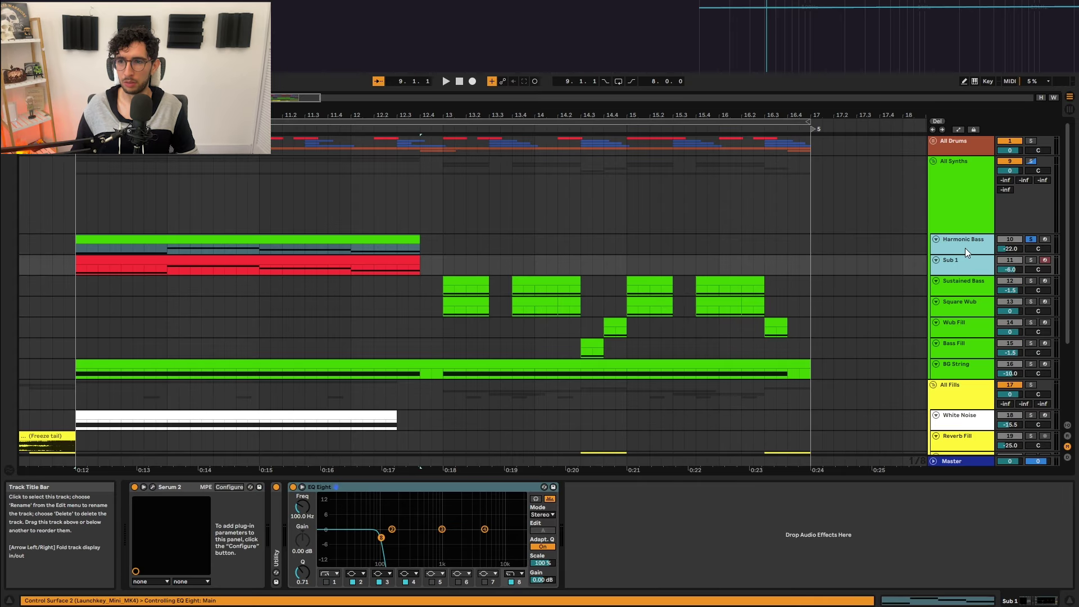
pyautogui.click(966, 248)
pyautogui.press('space')
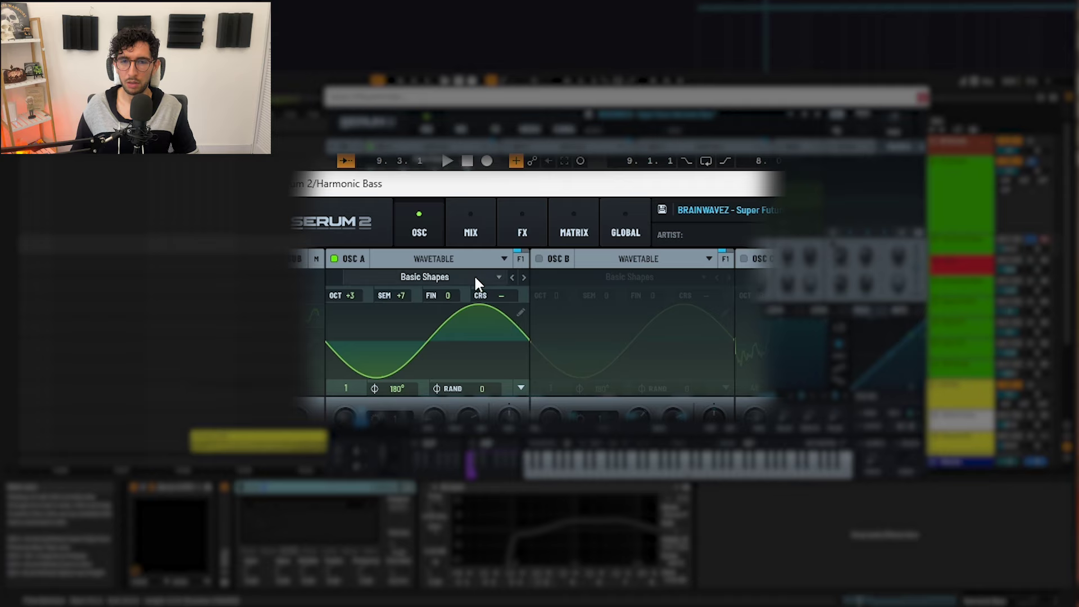
# Enable oscillator B in the Harmonic Bass track's Serum 2 synth
pyautogui.click(538, 258)
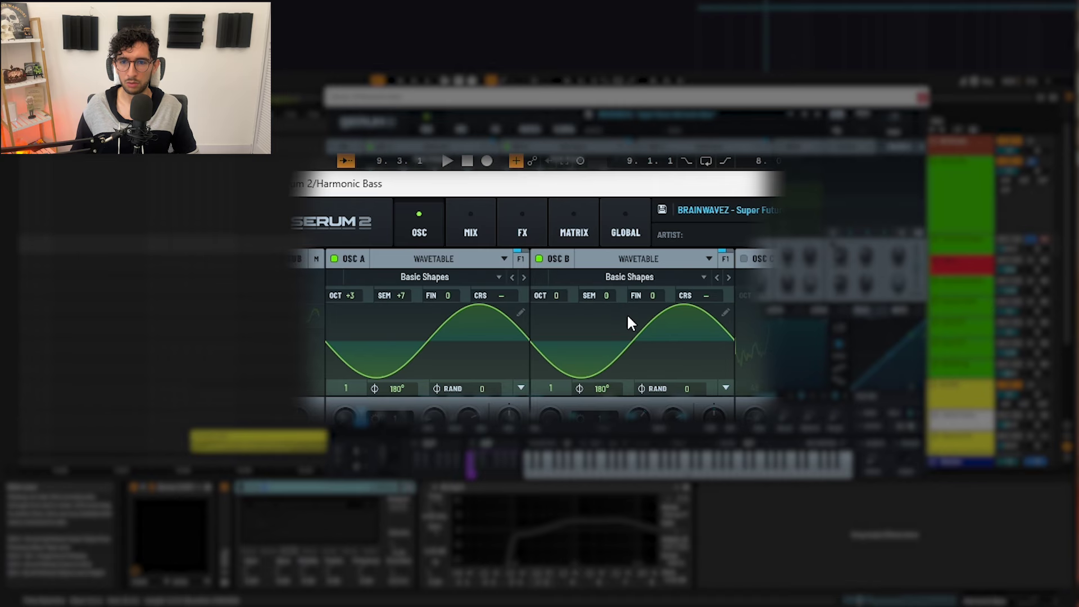
# Play the Harmonic Bass with oscillators A and B enabled and view its spectrum in SPAN
pyautogui.press('space')
pyautogui.press('space')
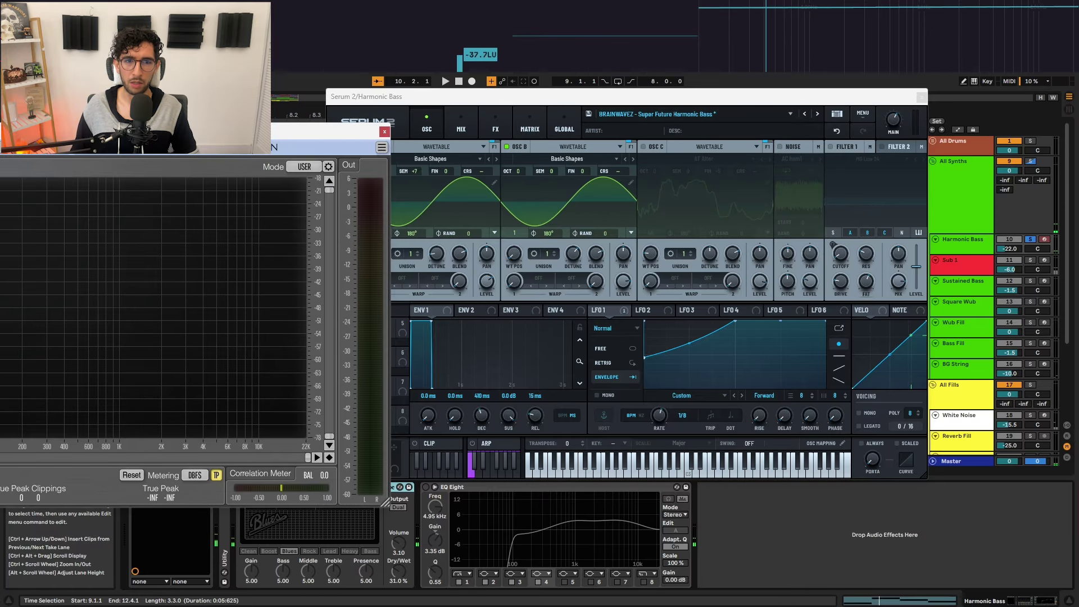
pyautogui.moveTo(187, 135); pyautogui.dragTo(357, 137)
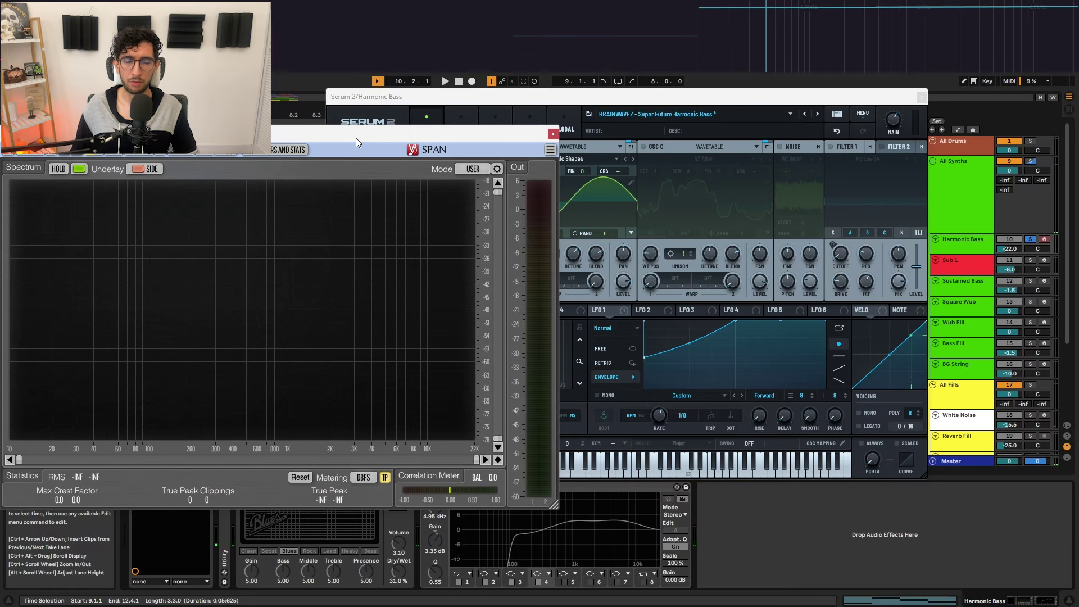
pyautogui.press('space')
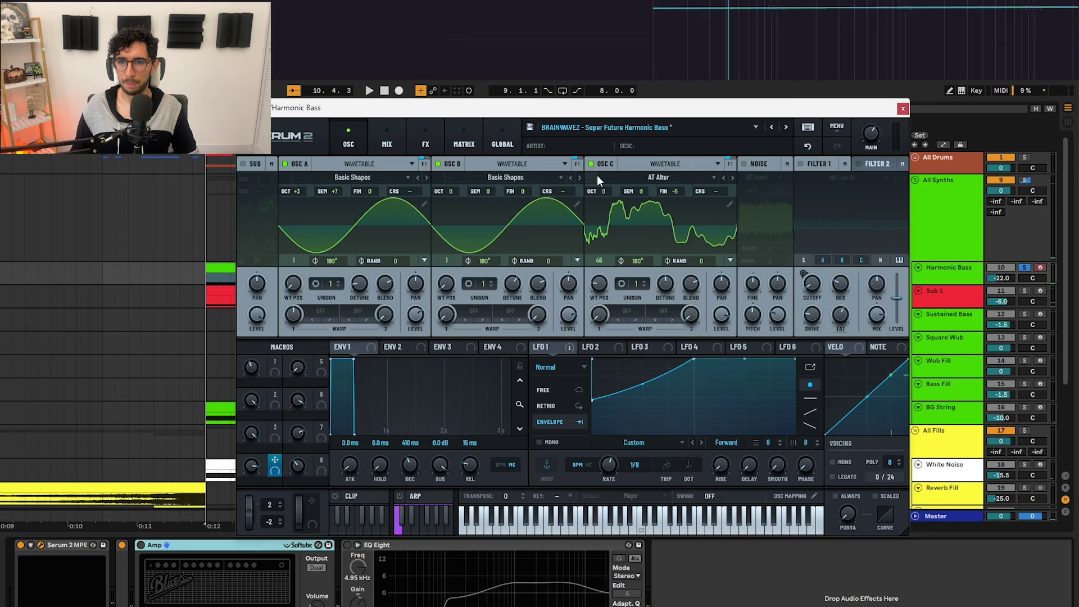
# Locate oscillator C's AT Alter wavetable among the analog S2 Tables and play the bass with it
pyautogui.click(652, 178)
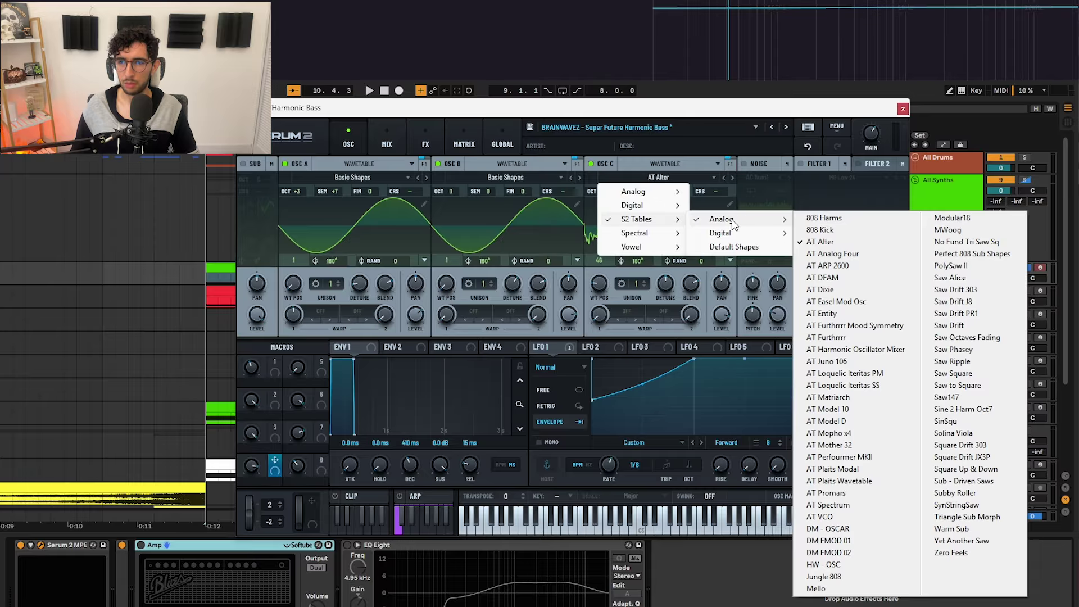
pyautogui.click(672, 143)
pyautogui.press('space')
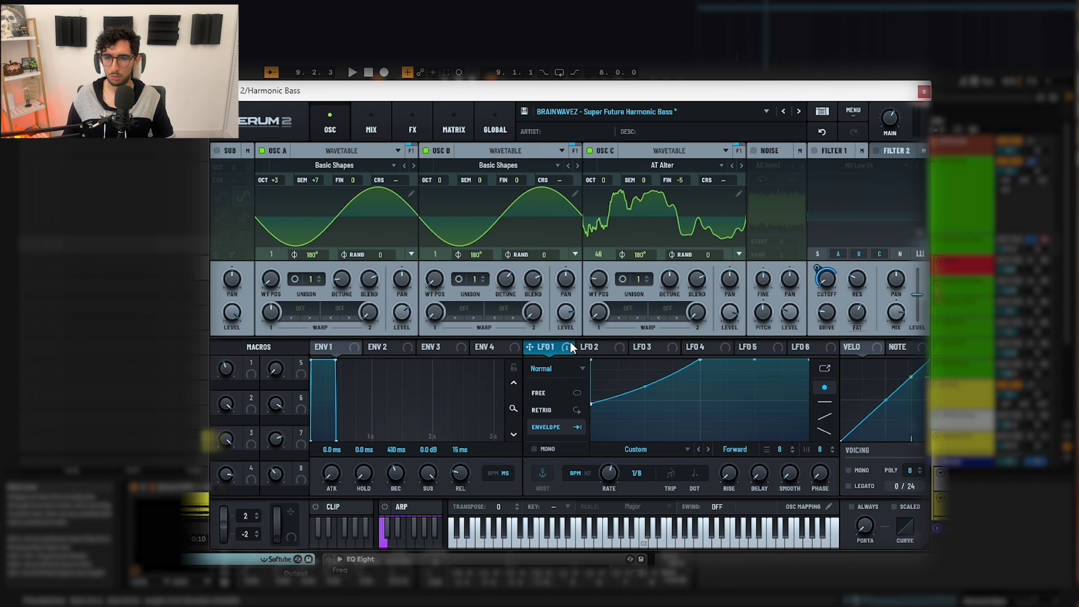
# Enable Filter 1 and the sub oscillator in the Harmonic Bass patch, playing the part to hear them
pyautogui.click(814, 151)
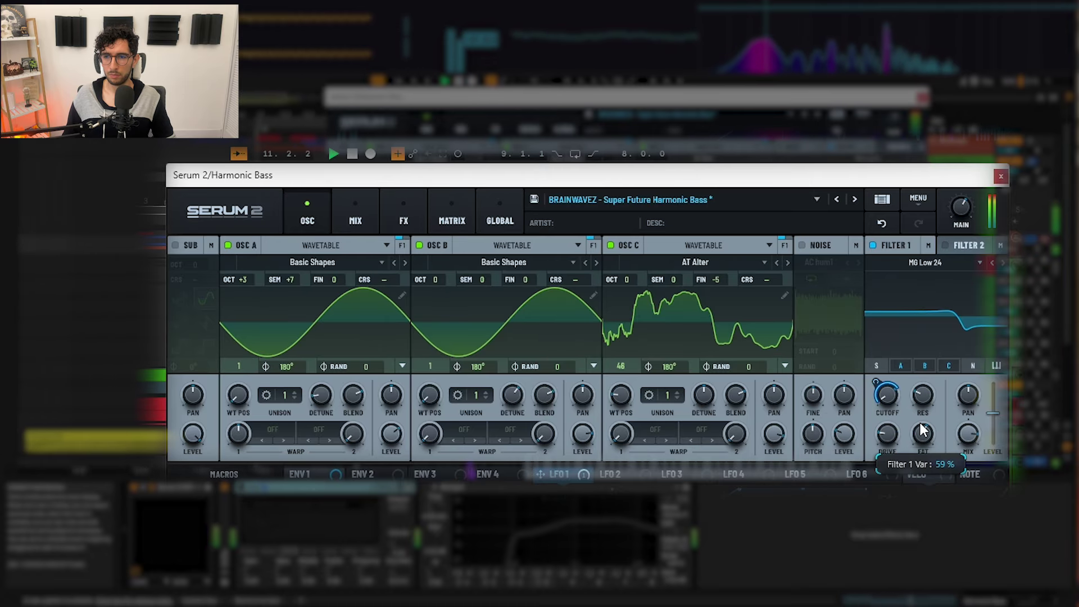
pyautogui.moveTo(964, 436)
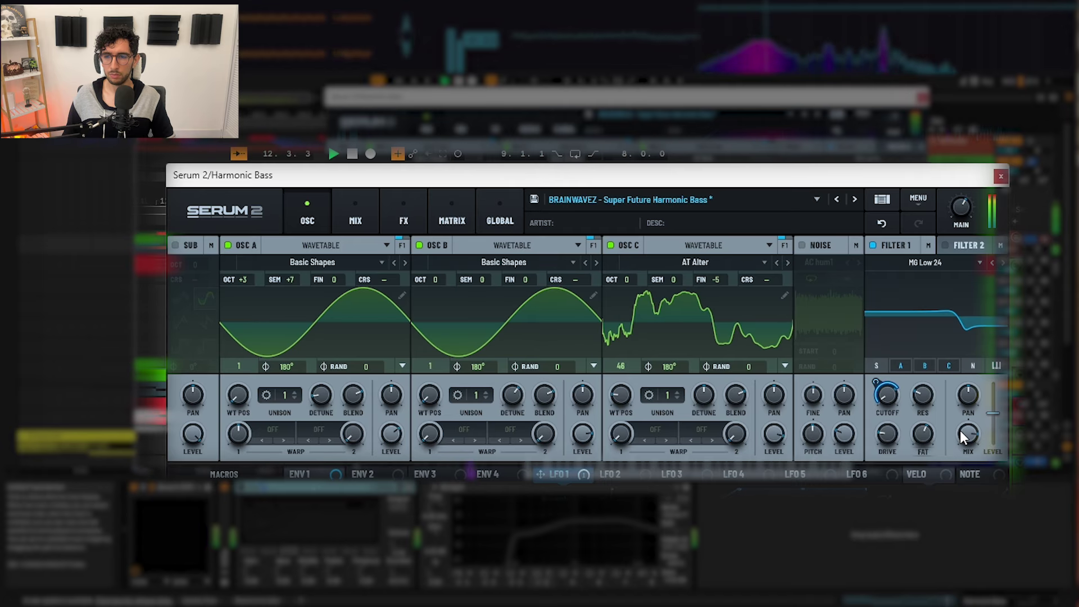
pyautogui.click(176, 245)
pyautogui.press('space')
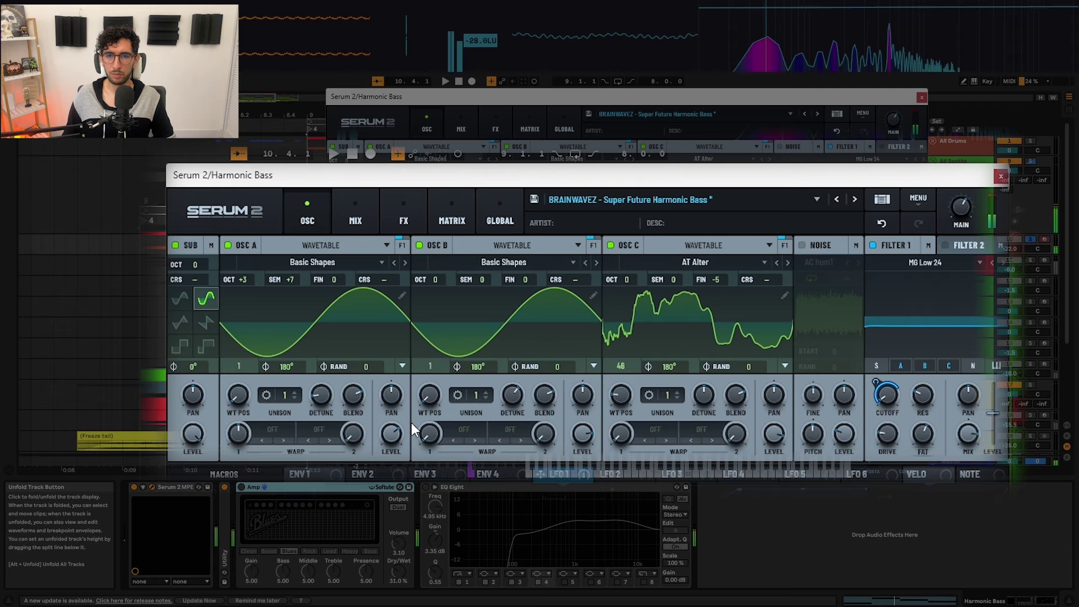
# Enable the Distortion and Compressor effects in the Harmonic Bass patch while auditioning the sound
pyautogui.click(403, 216)
pyautogui.click(989, 271)
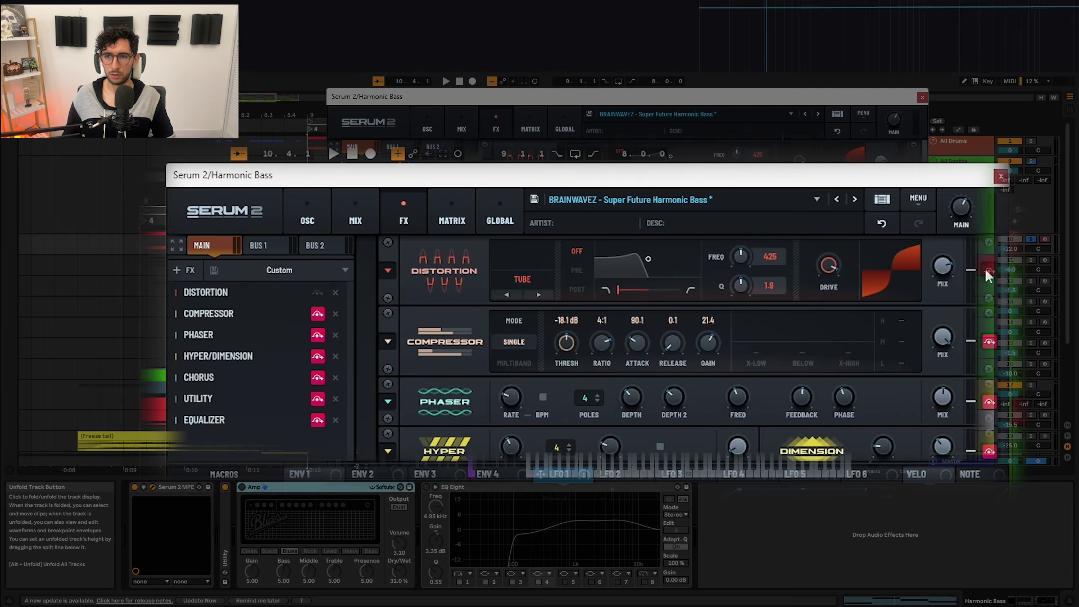
pyautogui.press('space')
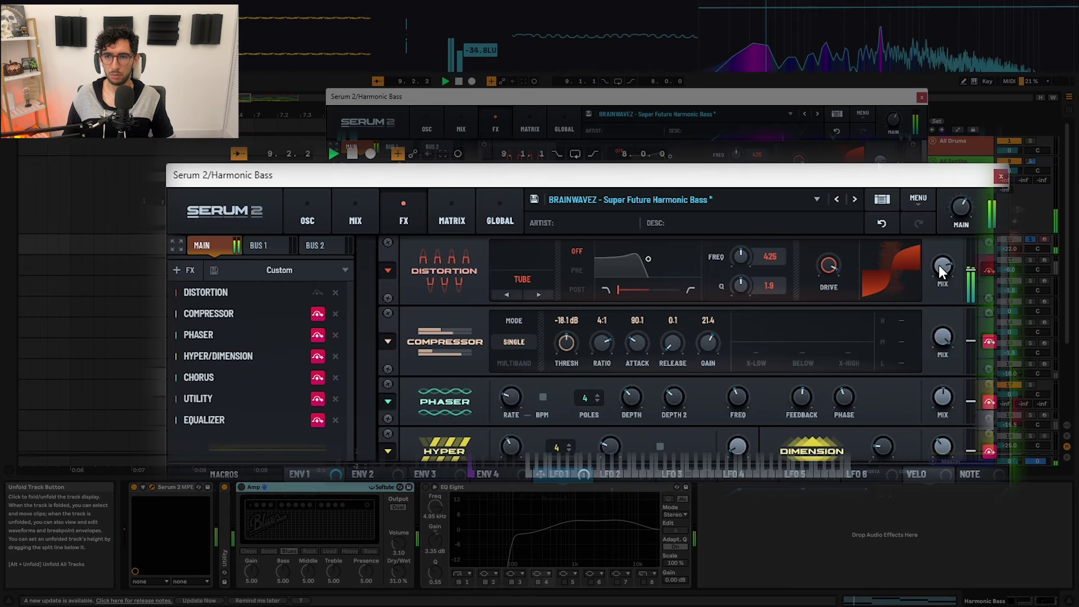
pyautogui.click(989, 342)
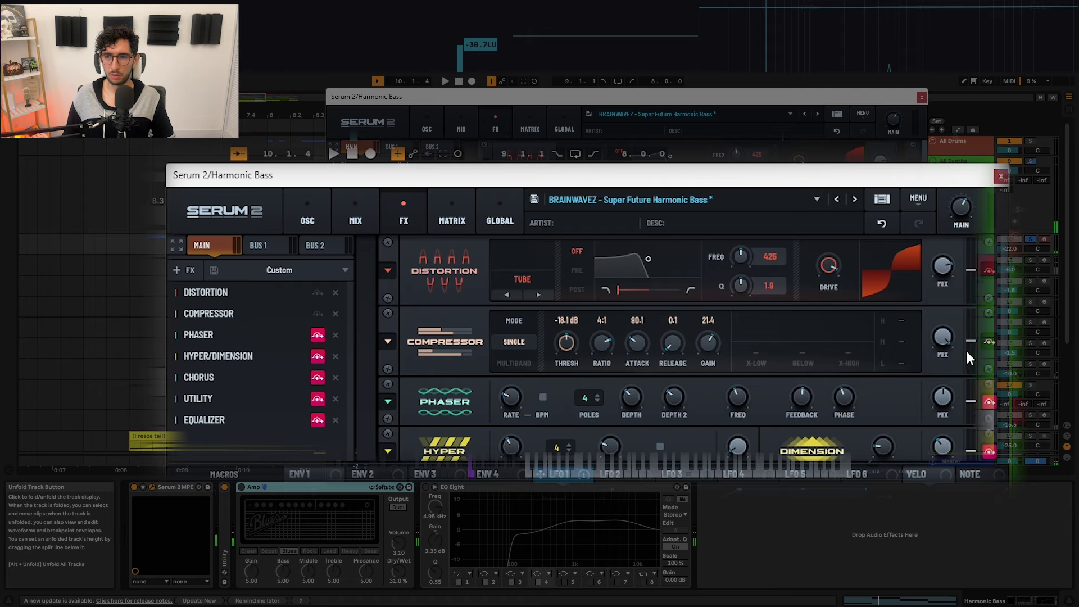
pyautogui.press('space')
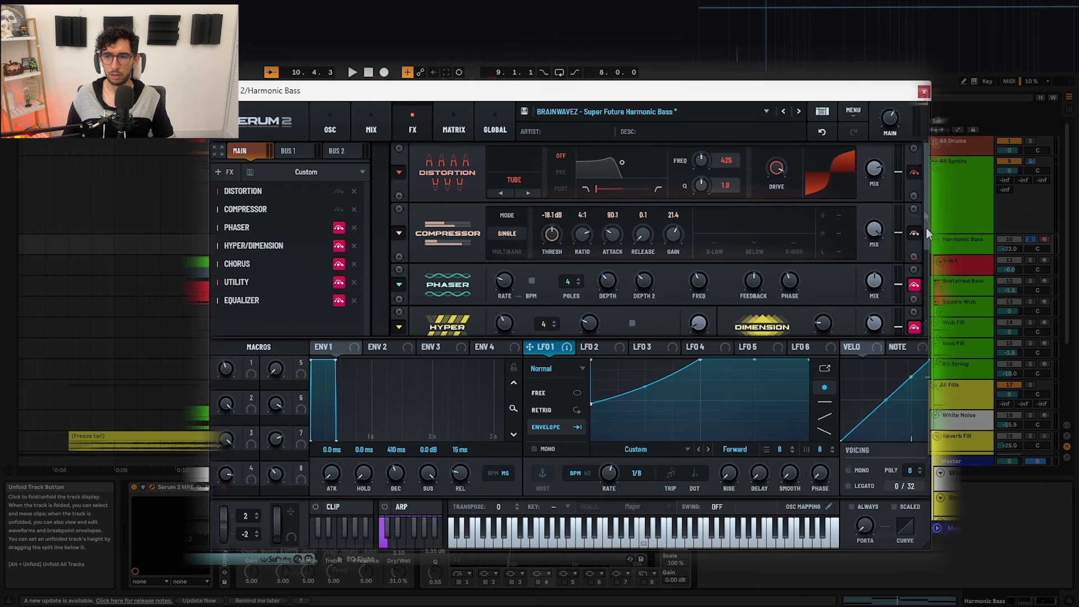
# Enable the Phaser and Hyper/Dimension effects in the chain during playback
pyautogui.scroll(-2, 931, 215)
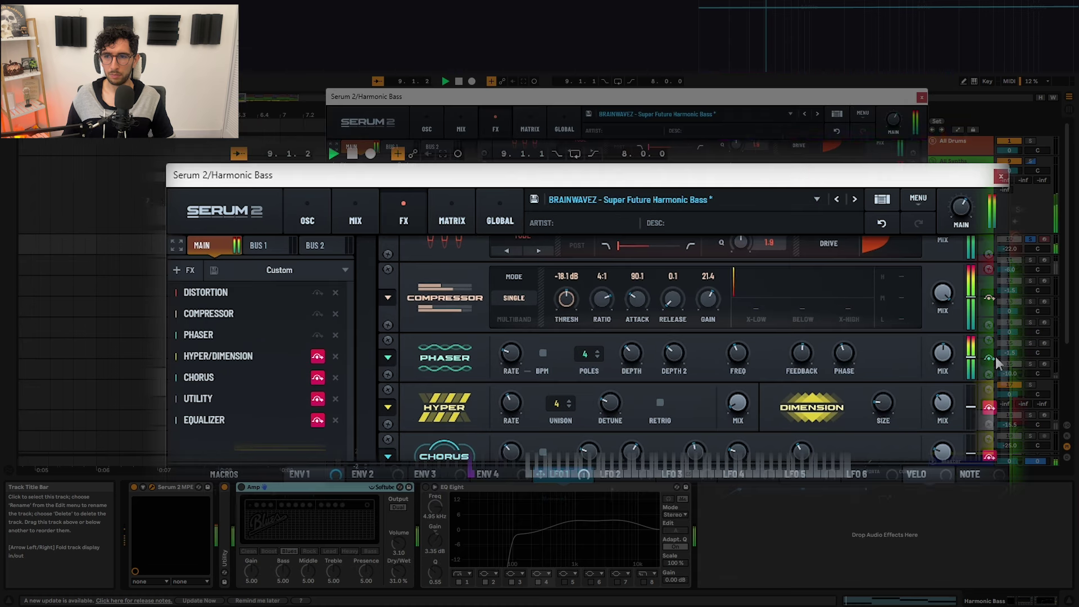
pyautogui.scroll(-3, 996, 362)
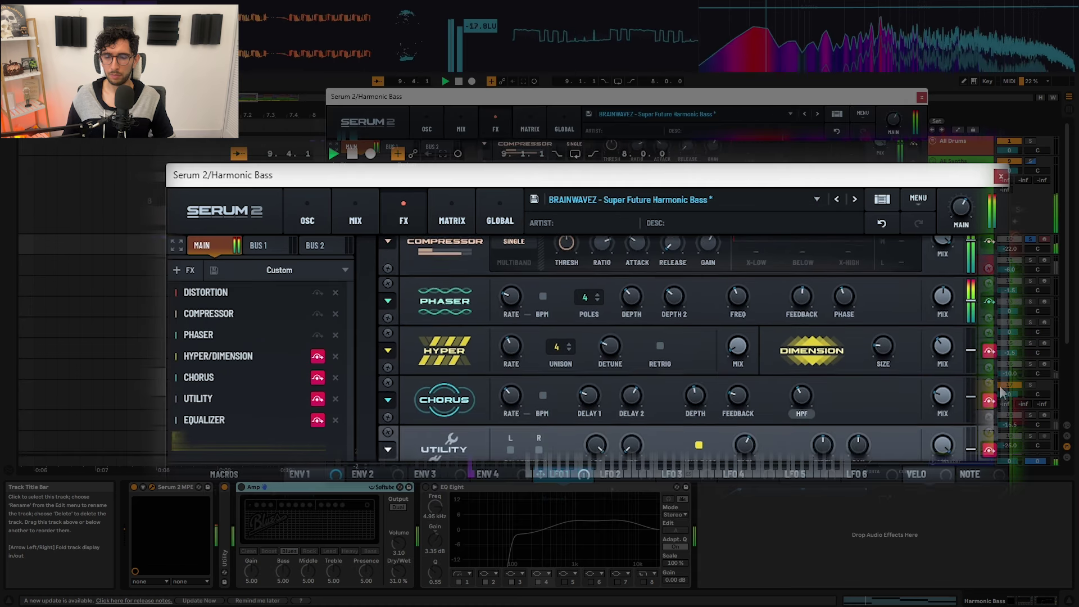
pyautogui.click(990, 347)
pyautogui.scroll(-2, 990, 352)
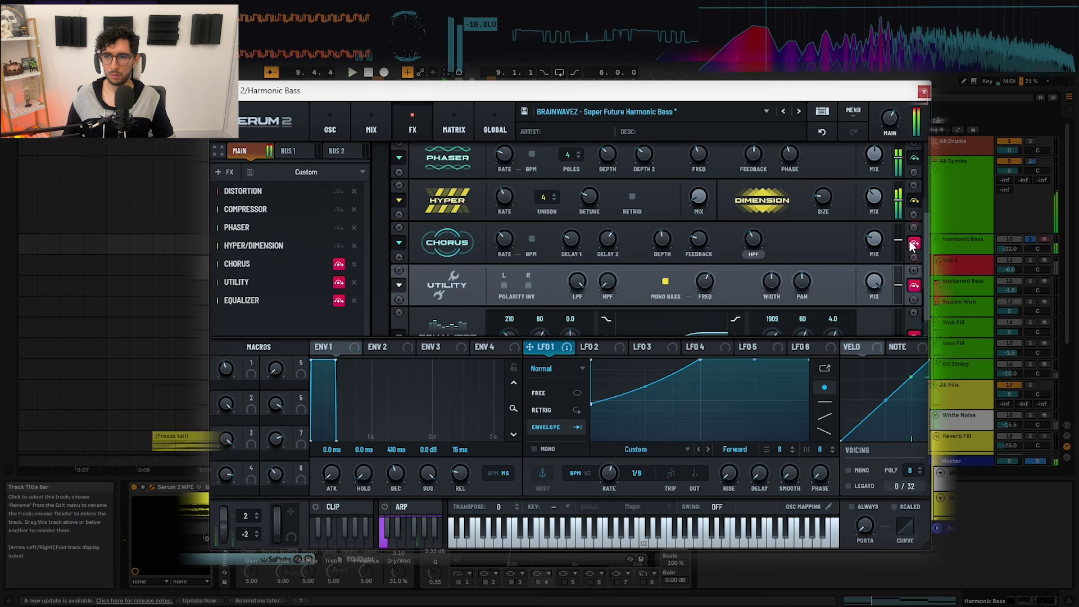
# Enable the Chorus and Utility effects in the chain during playback
pyautogui.click(915, 243)
pyautogui.scroll(-1, 921, 289)
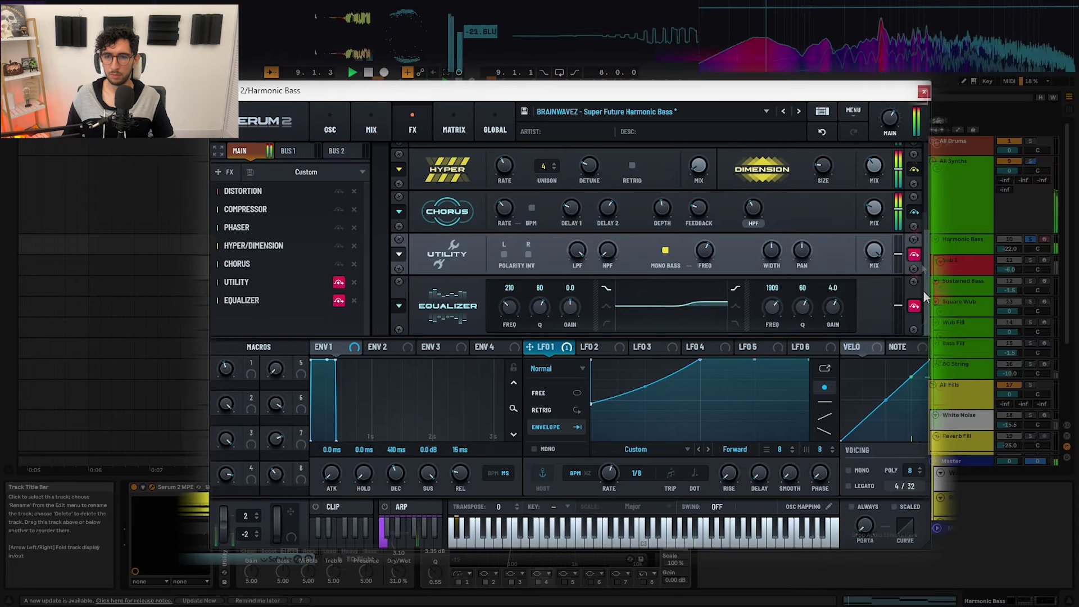
pyautogui.click(914, 255)
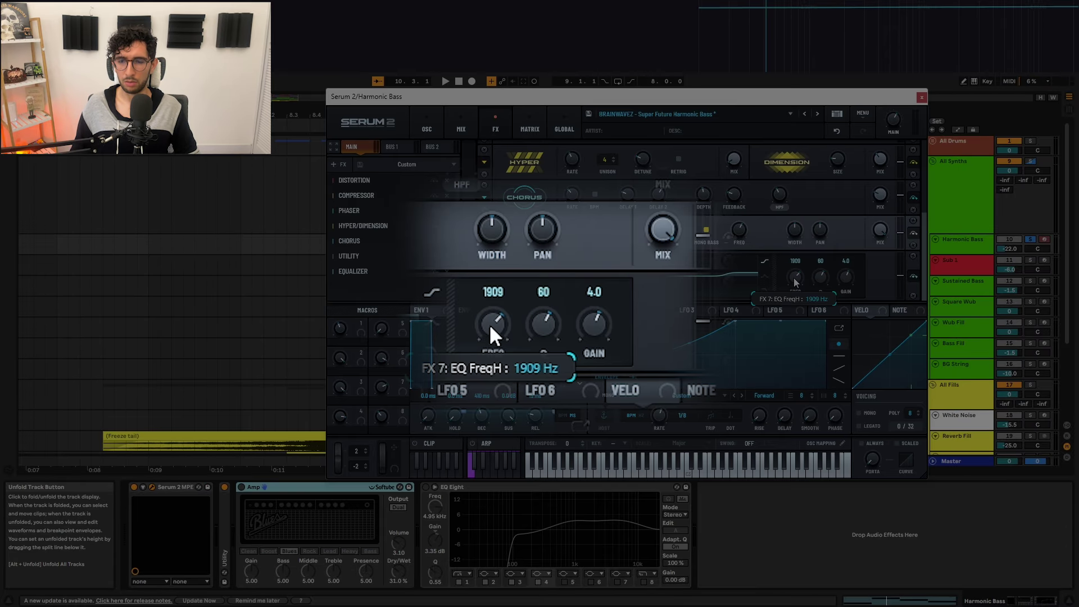
# Set the Equalizer effect's high-band frequency to 2000 Hz
pyautogui.scroll(-4, 488, 324)
pyautogui.doubleClick(794, 281)
pyautogui.write('2000')
pyautogui.press('Return')
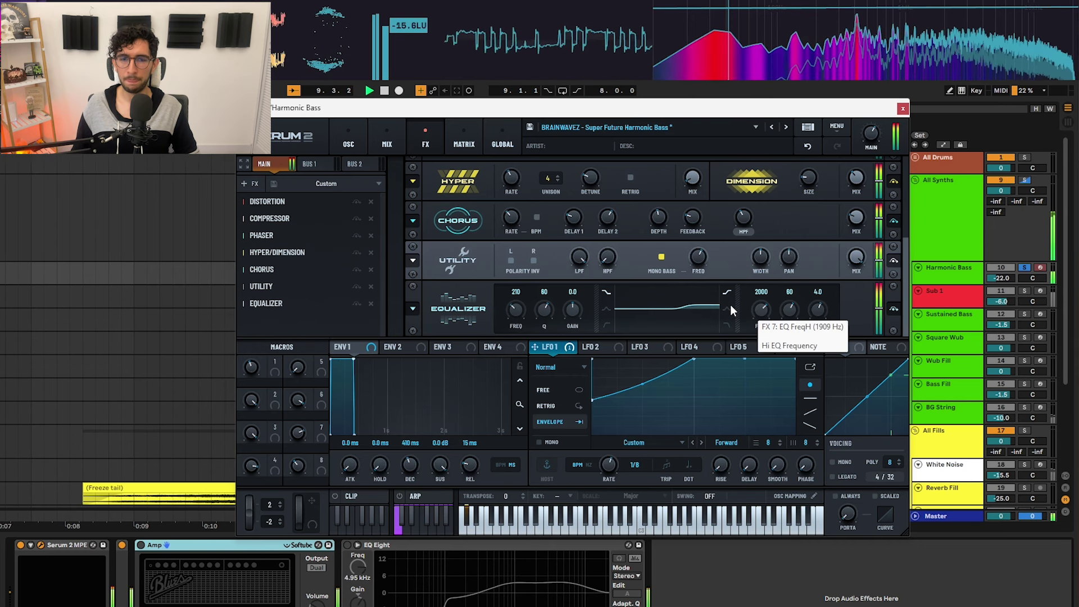
# View the patch's mixer levels, then set oscillator A's semitone offset to 0 and play the bass
pyautogui.click(387, 142)
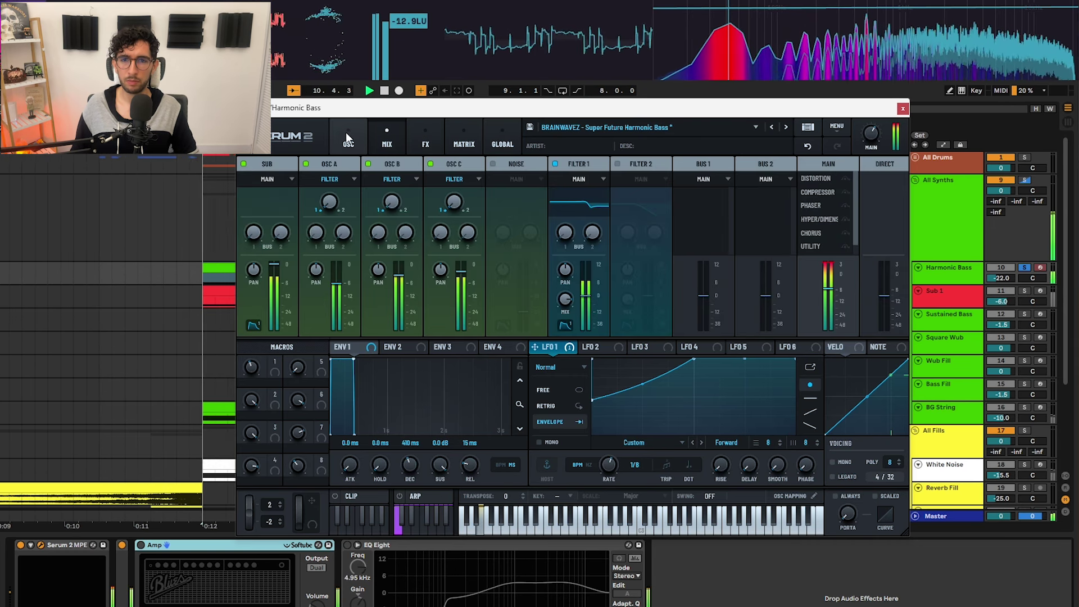
pyautogui.click(345, 132)
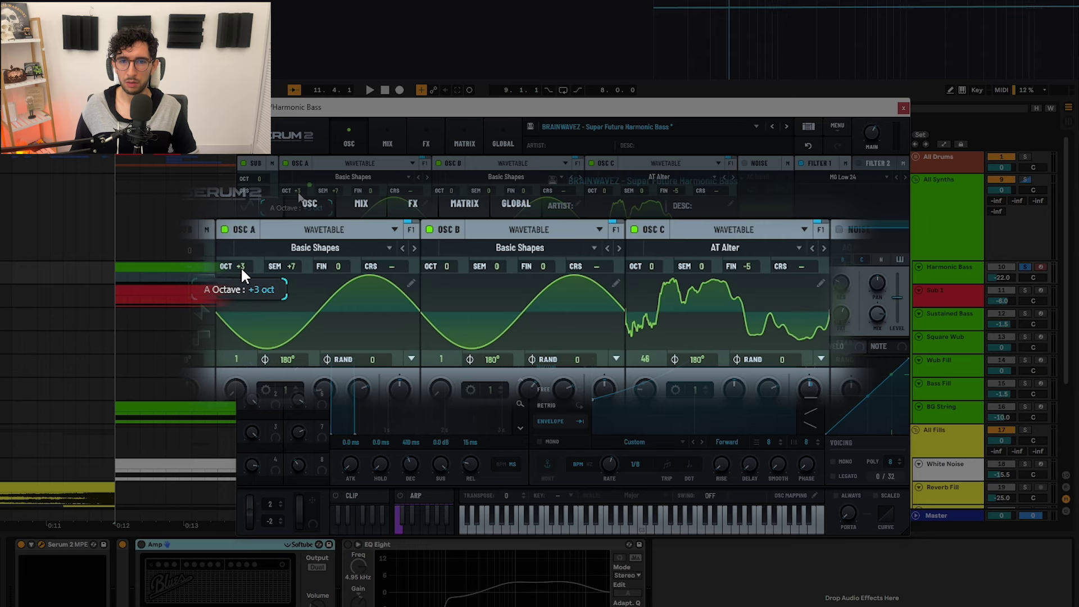
pyautogui.moveTo(290, 267); pyautogui.dragTo(294, 330)
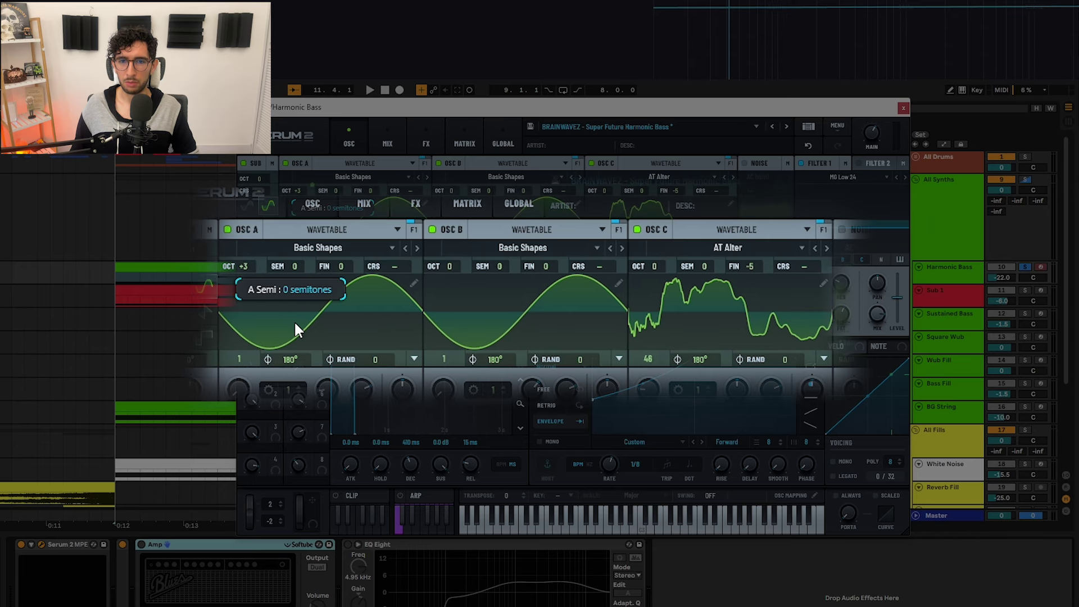
pyautogui.press('space')
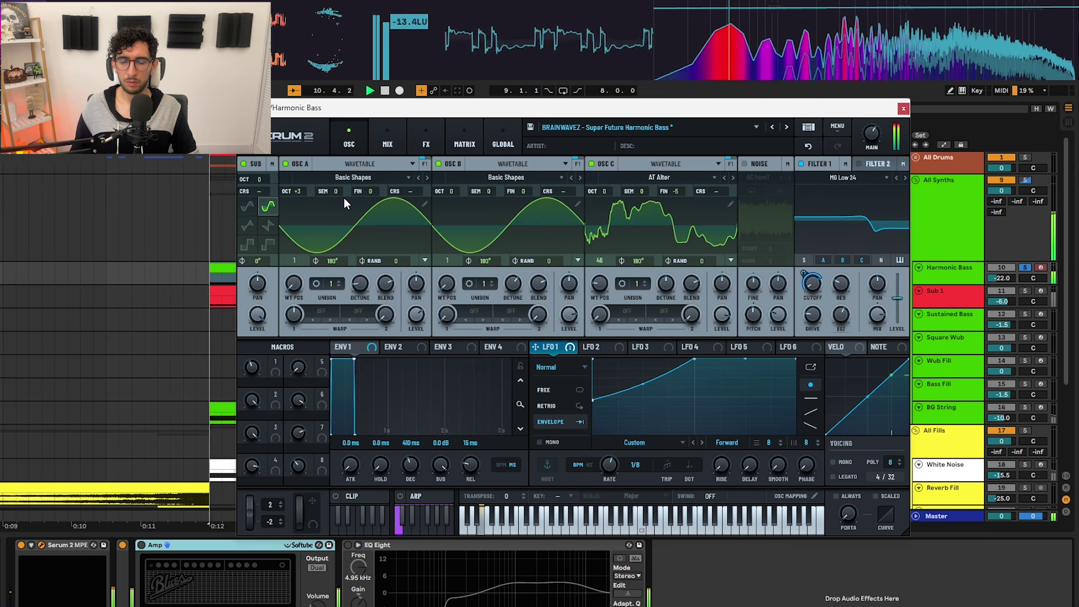
pyautogui.press('space')
# Raise oscillator A's semitone offset to +7 and play the bass to compare
pyautogui.moveTo(338, 187); pyautogui.dragTo(342, 160)
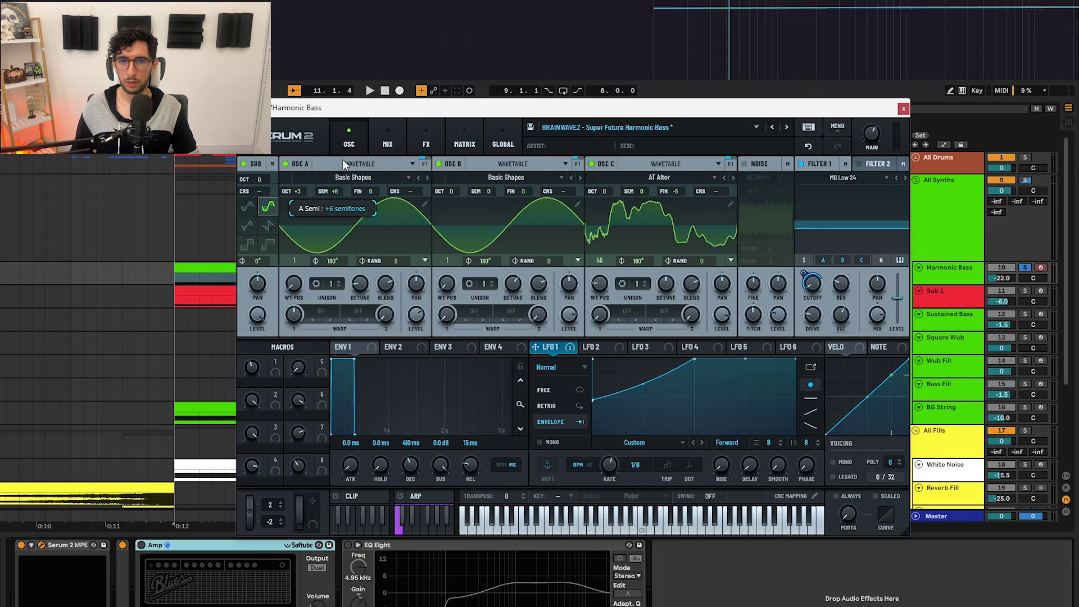
pyautogui.press('space')
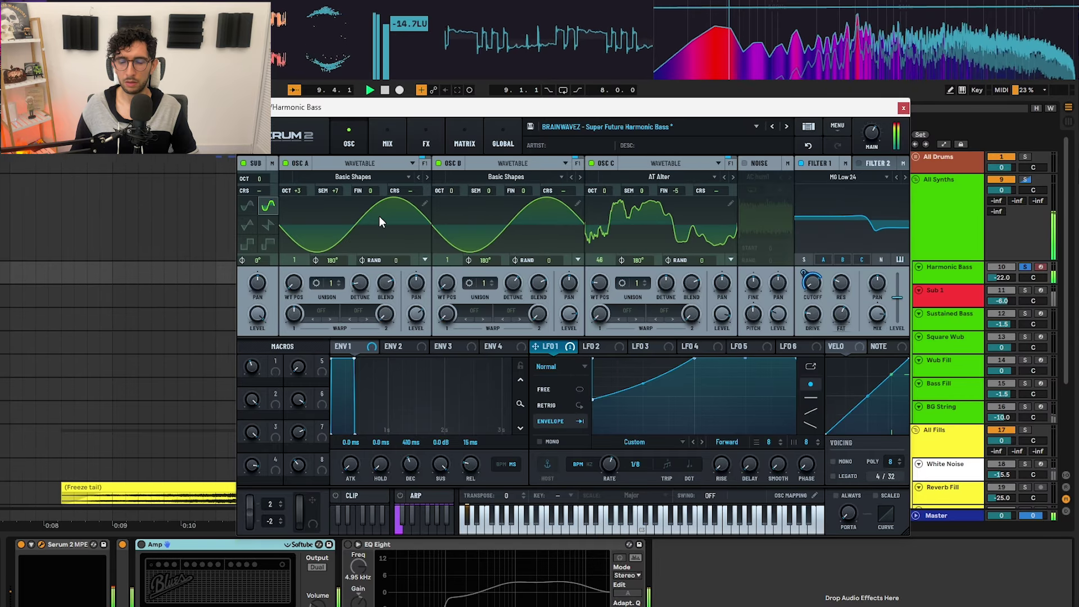
pyautogui.press('space')
# Lower oscillator A's semitone offset to +4 and play the bass to hear that interval
pyautogui.moveTo(340, 187); pyautogui.dragTo(337, 198)
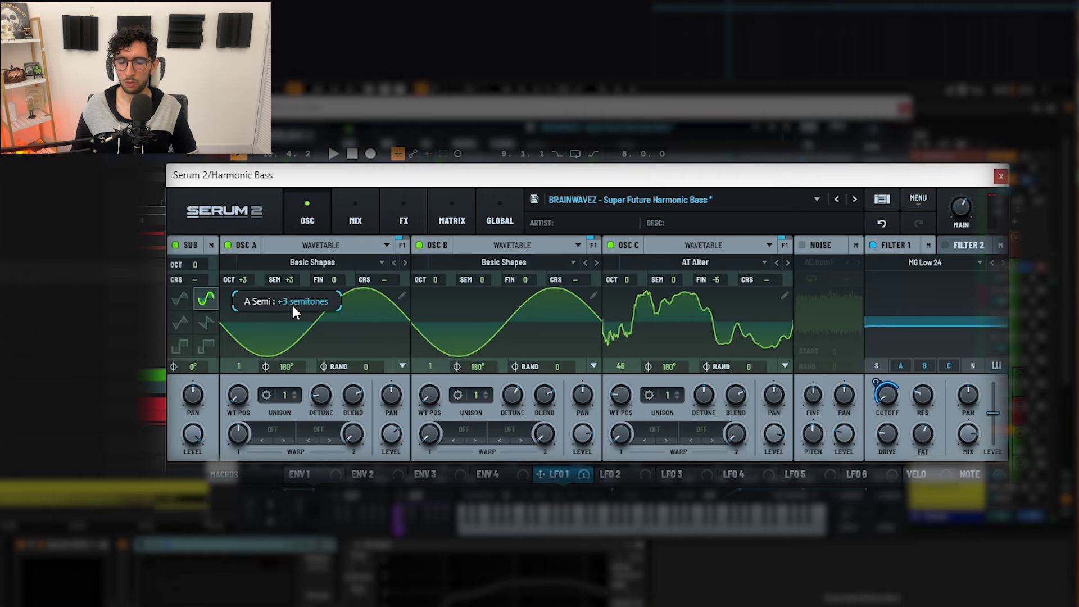
pyautogui.moveTo(295, 300); pyautogui.dragTo(295, 307)
pyautogui.press('space')
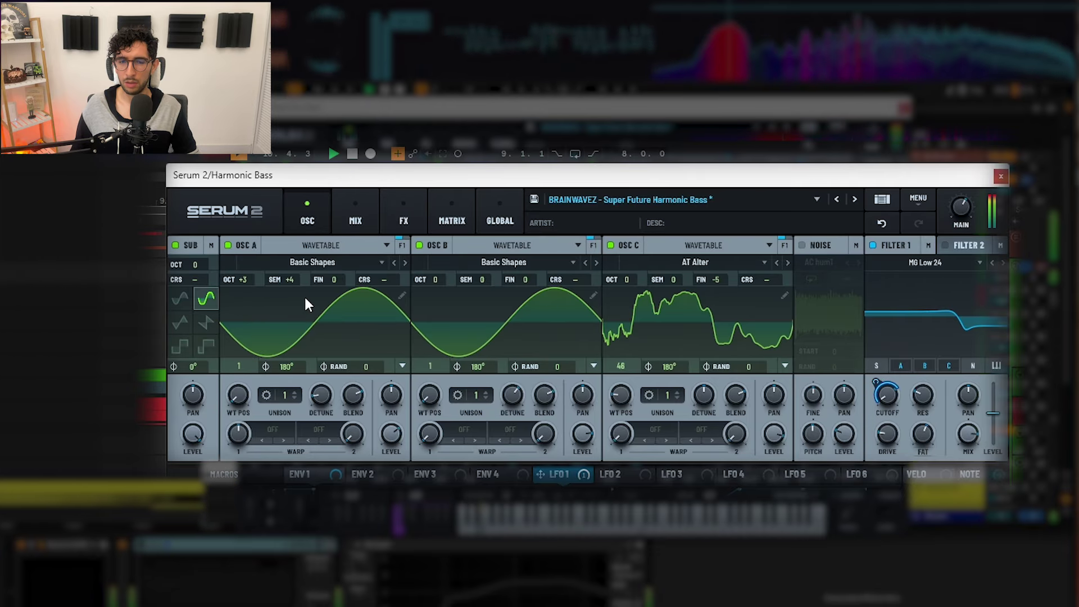
pyautogui.press('space')
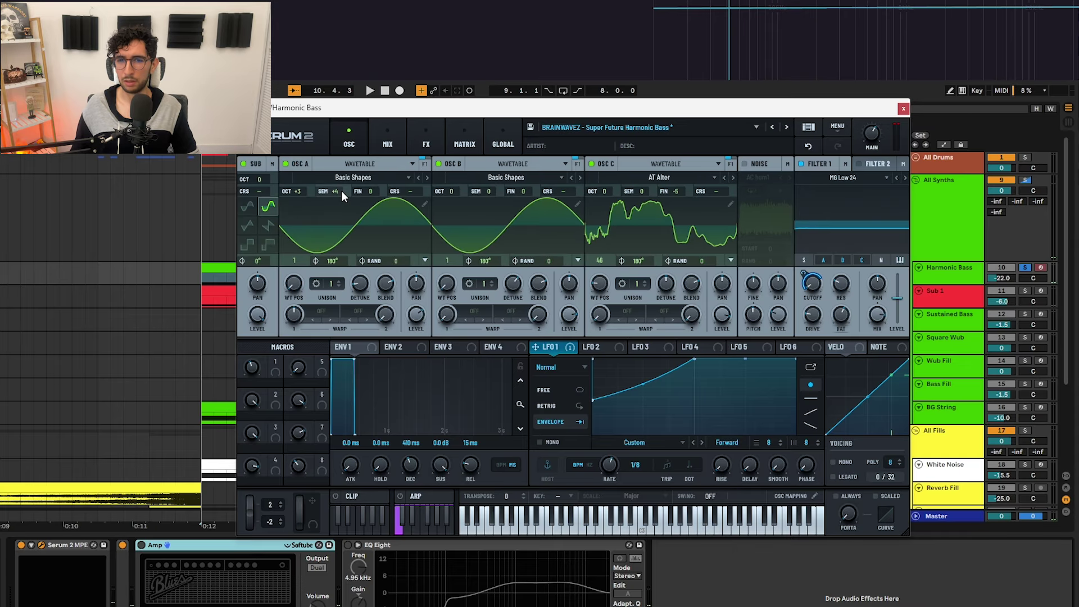
# Restore oscillator A's semitone offset to +7 and play the bass again
pyautogui.moveTo(342, 190); pyautogui.dragTo(345, 177)
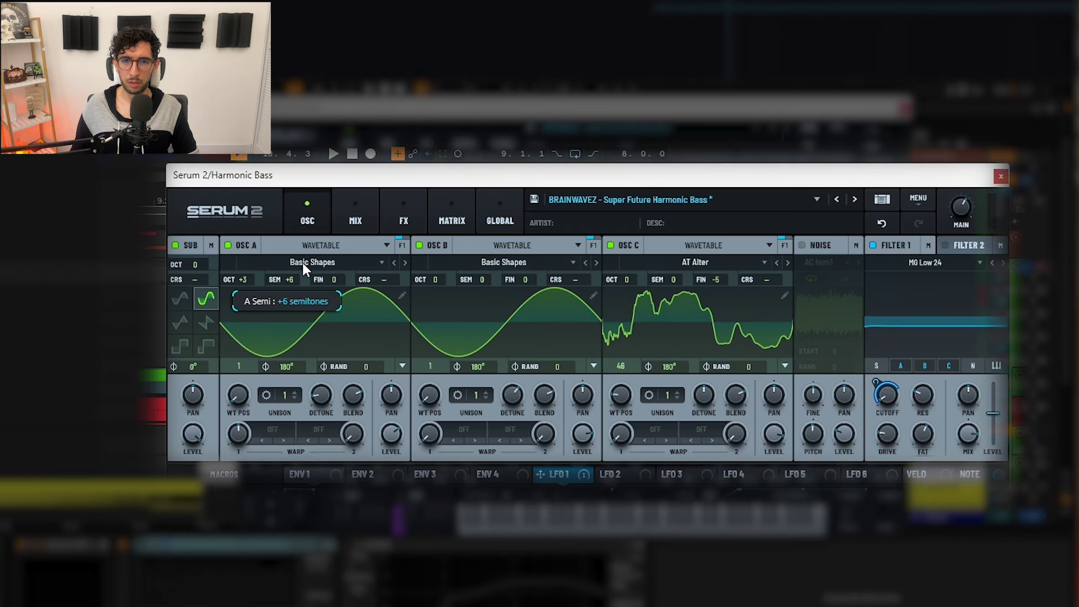
pyautogui.press('space')
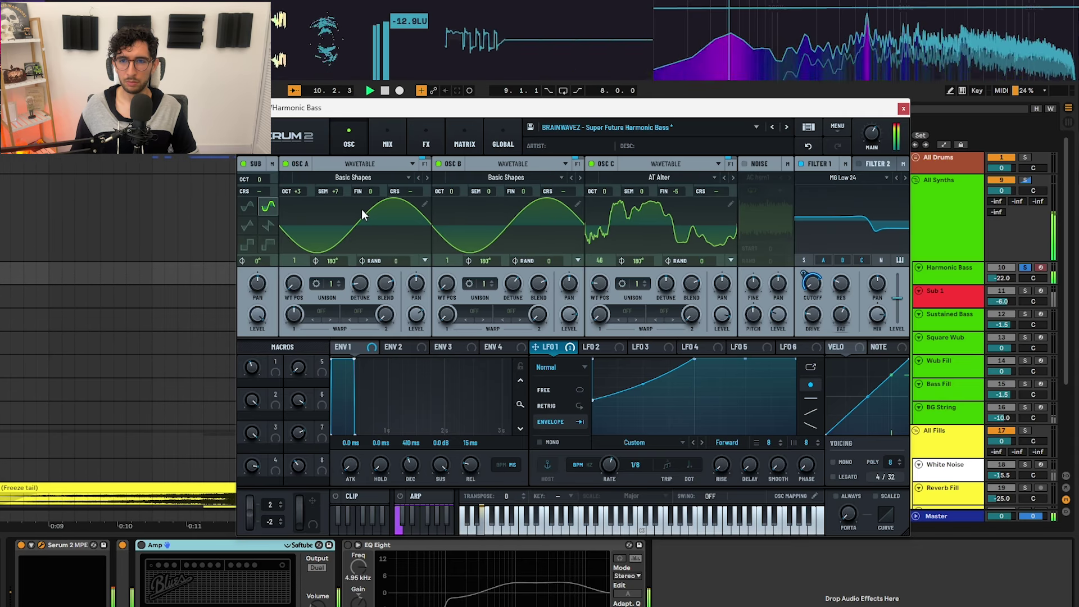
pyautogui.press('space')
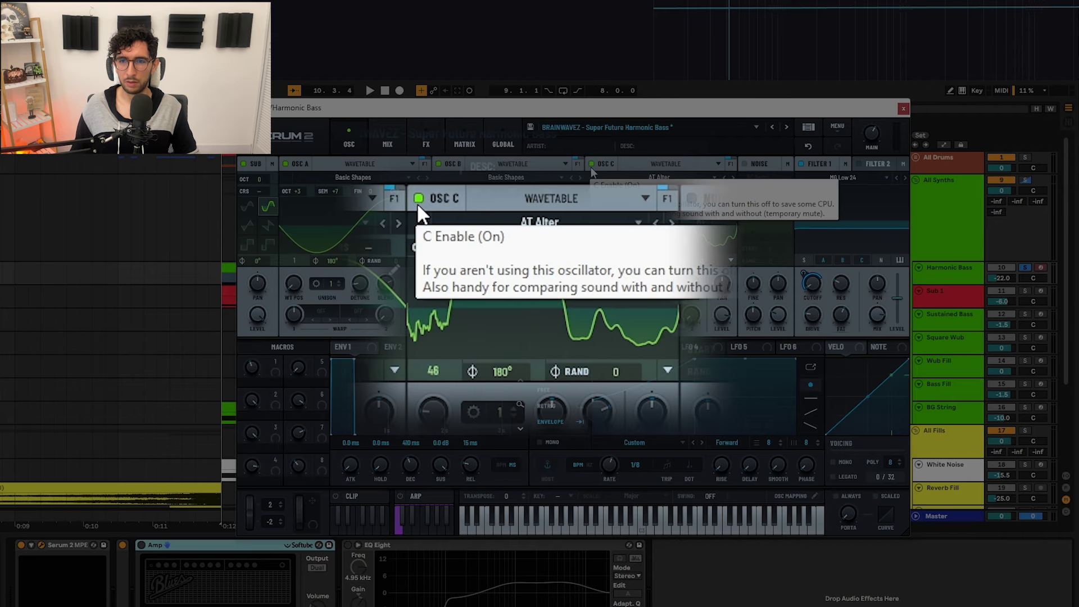
# Switch oscillator C off, play the bass without it, and switch it back on
pyautogui.click(592, 164)
pyautogui.click(593, 164)
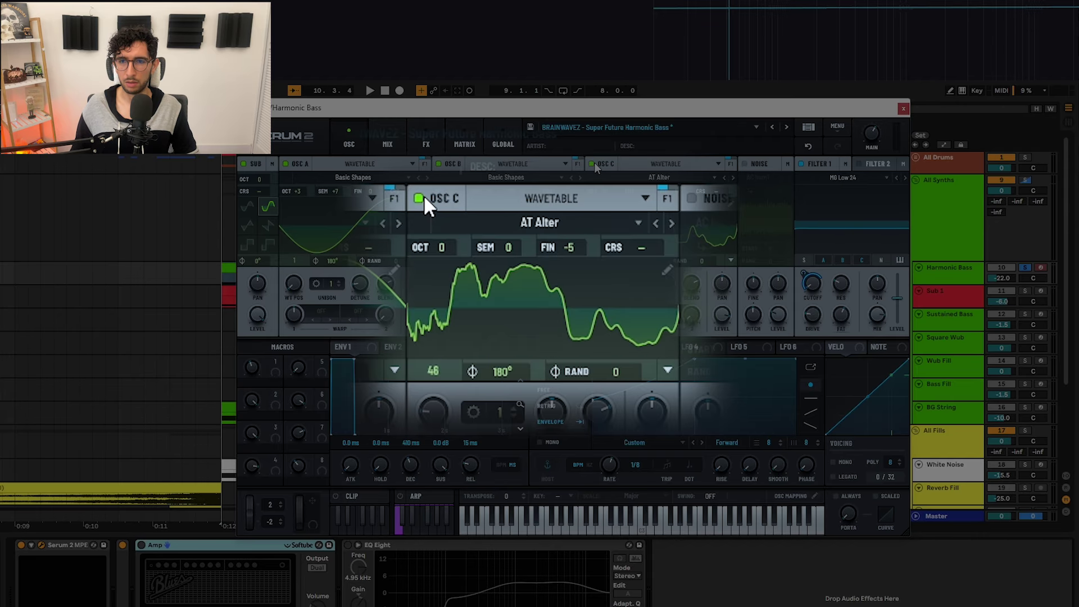
pyautogui.click(592, 164)
pyautogui.press('space')
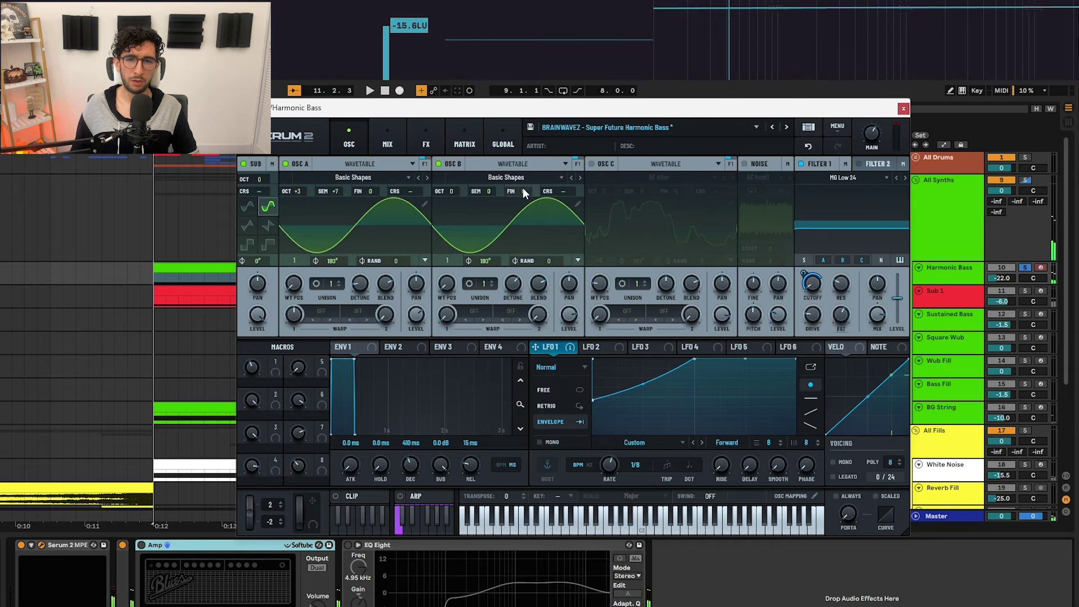
pyautogui.click(592, 164)
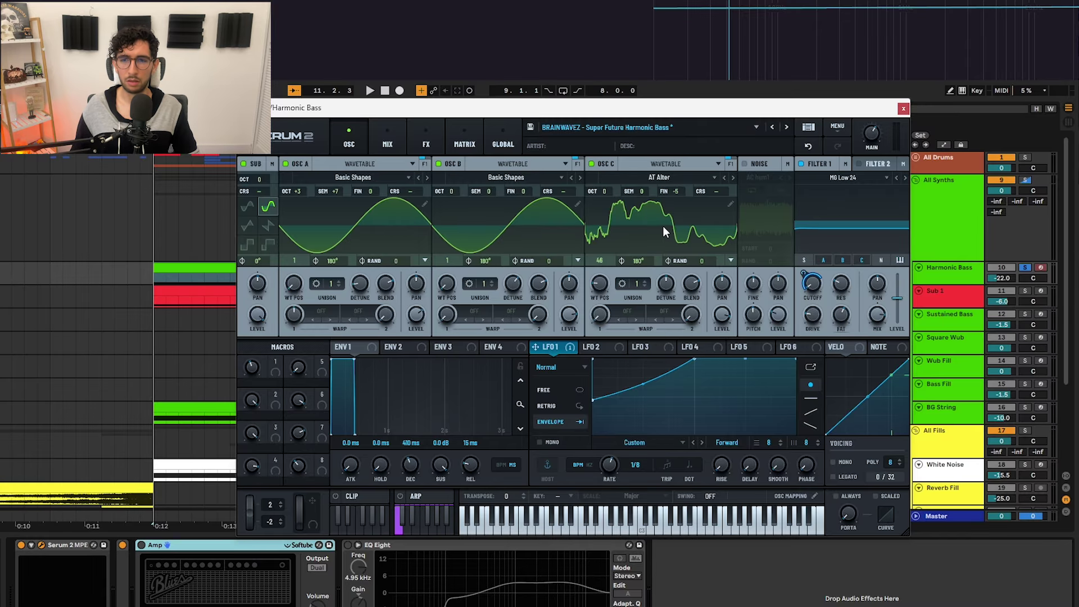
# Play the bass with oscillator C enabled and view its effects chain
pyautogui.press('space')
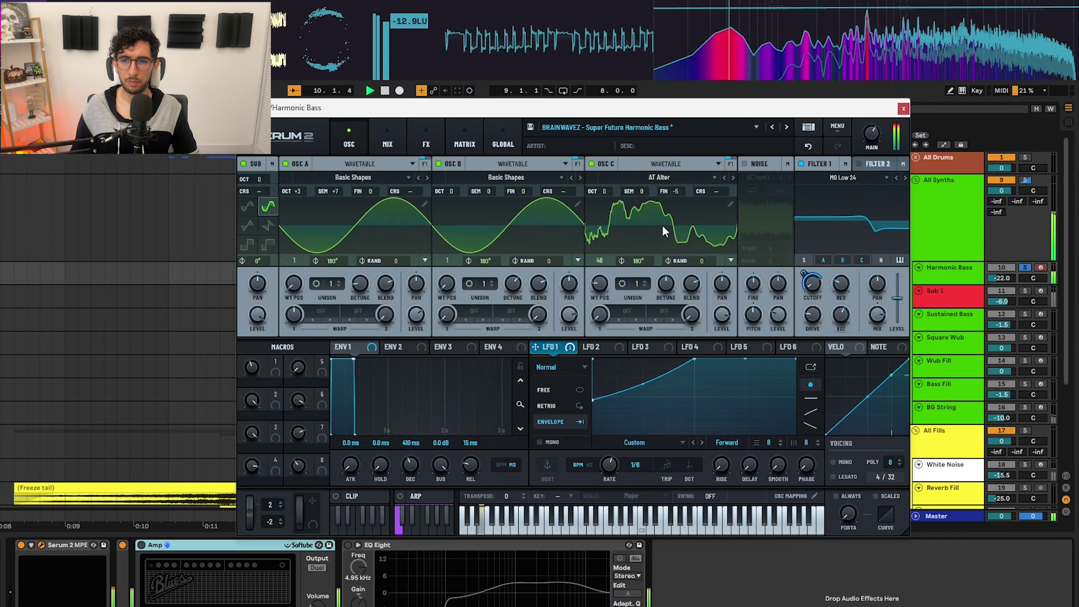
pyautogui.click(435, 144)
pyautogui.press('space')
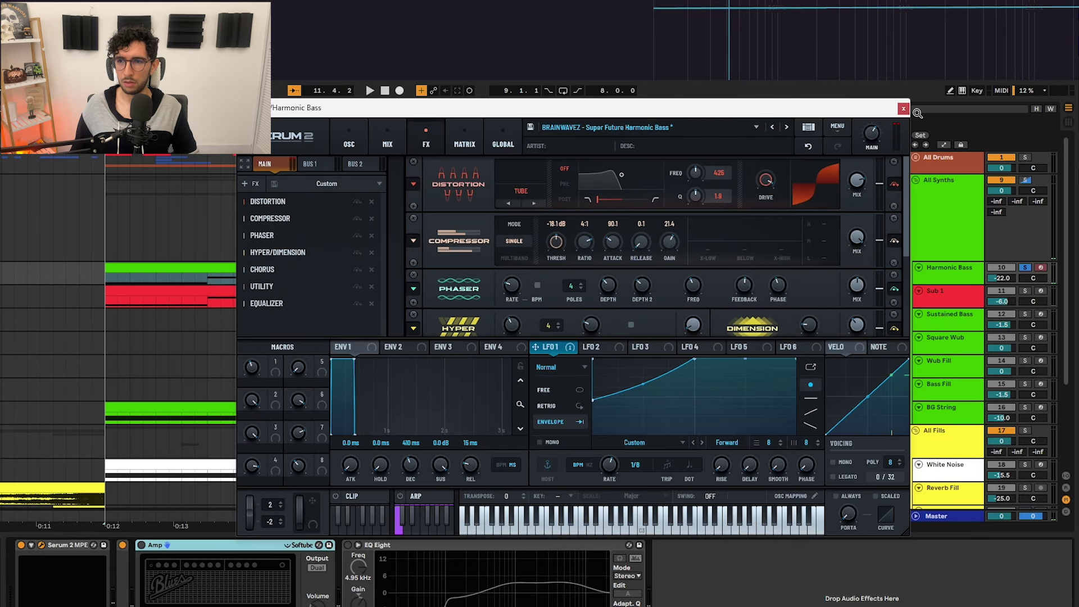
# Close the Harmonic Bass synth window, switch the Amp effect on, and play the bass through it
pyautogui.click(903, 109)
pyautogui.click(142, 545)
pyautogui.press('space')
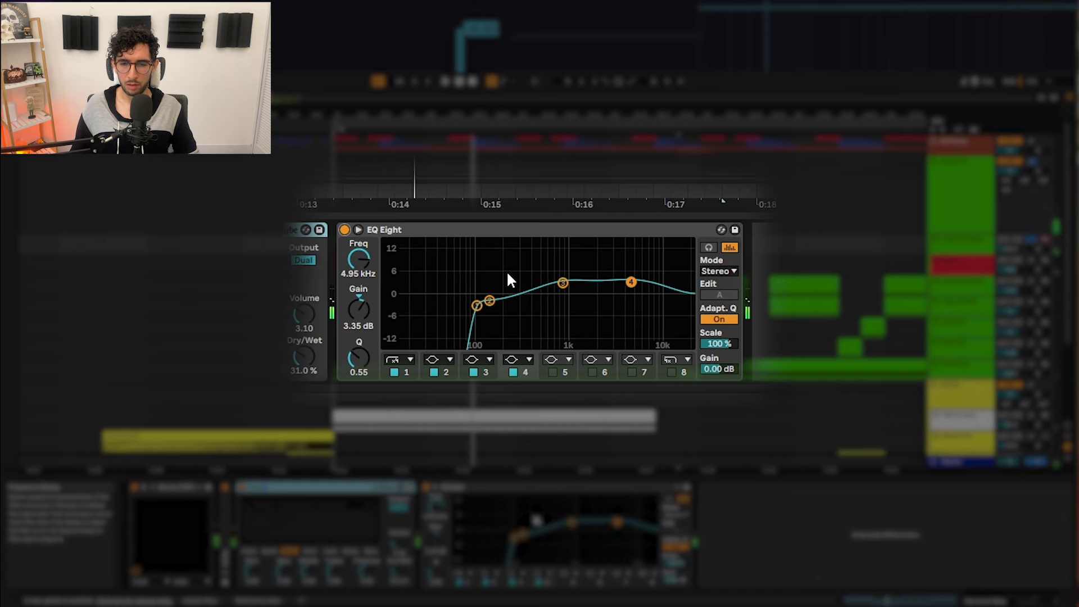
# Examine the four active EQ Eight bands on the Harmonic Bass and play the bass through the equalizer
pyautogui.click(476, 304)
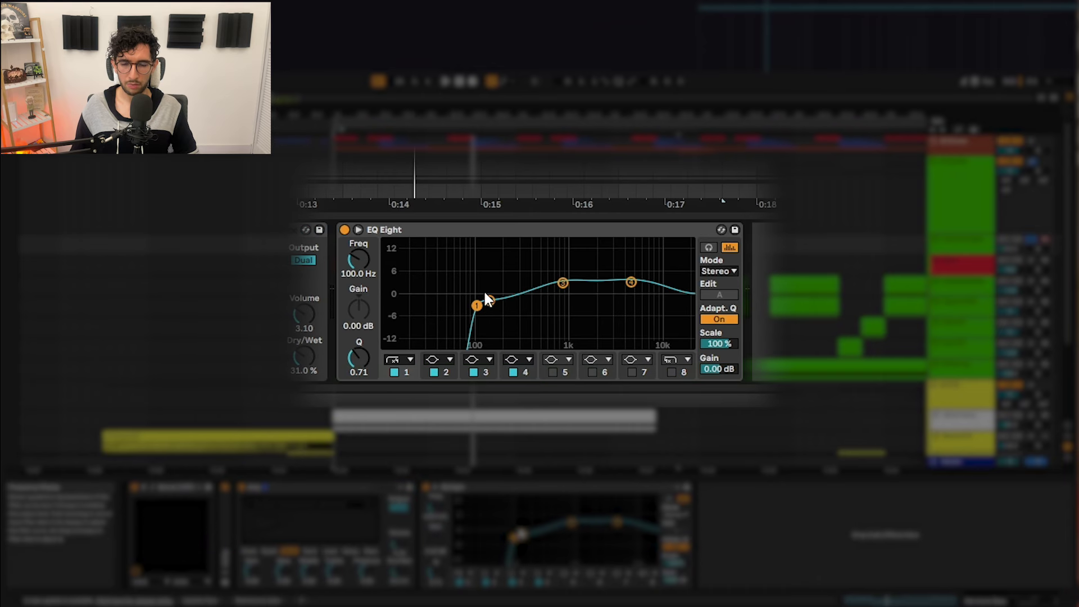
pyautogui.click(489, 302)
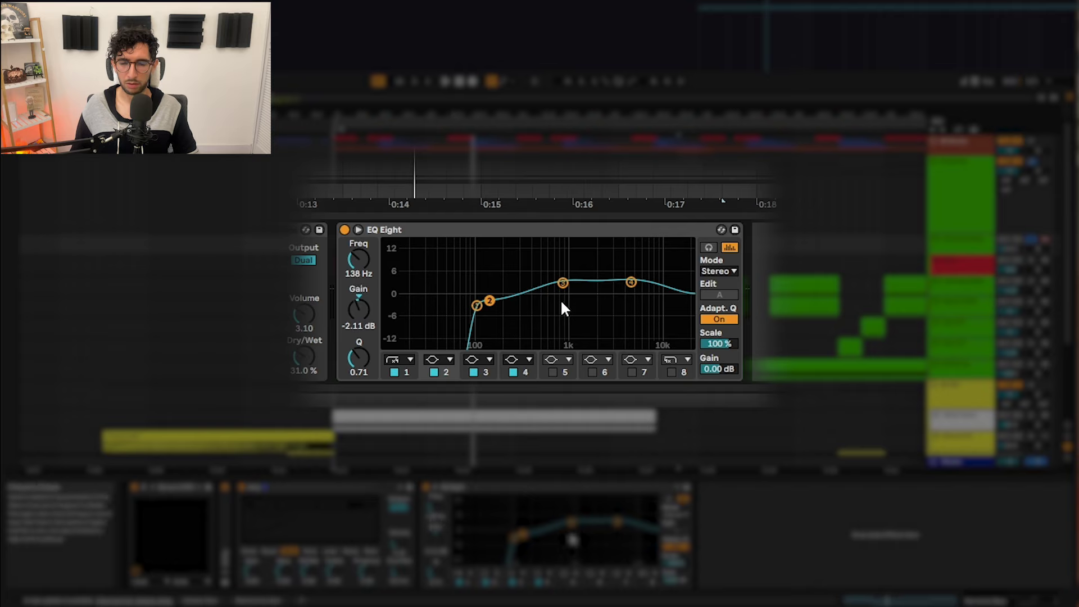
pyautogui.click(631, 282)
pyautogui.click(562, 282)
pyautogui.click(631, 281)
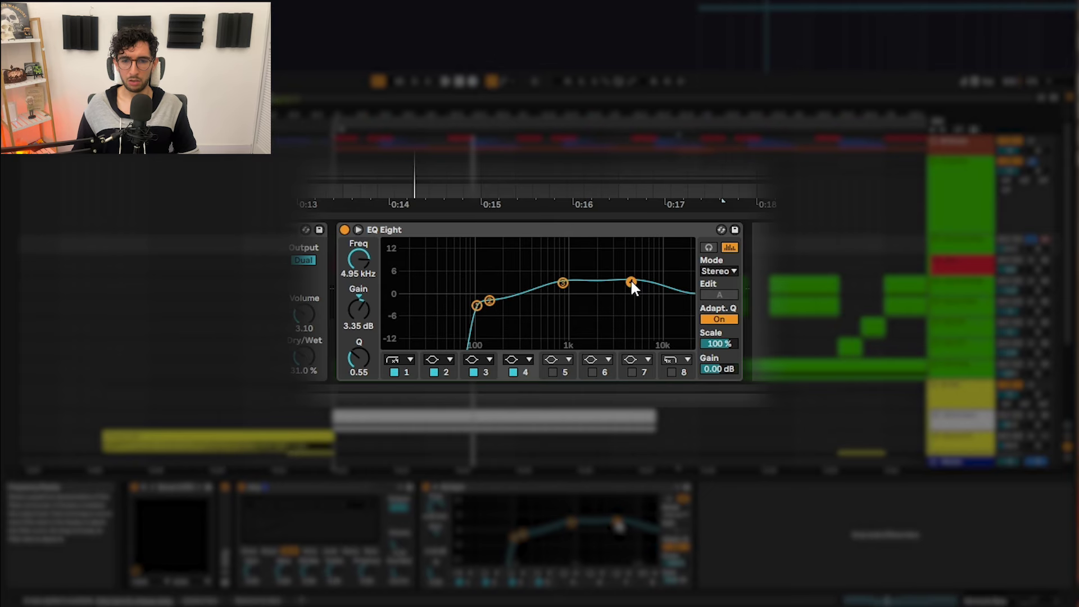
pyautogui.press('space')
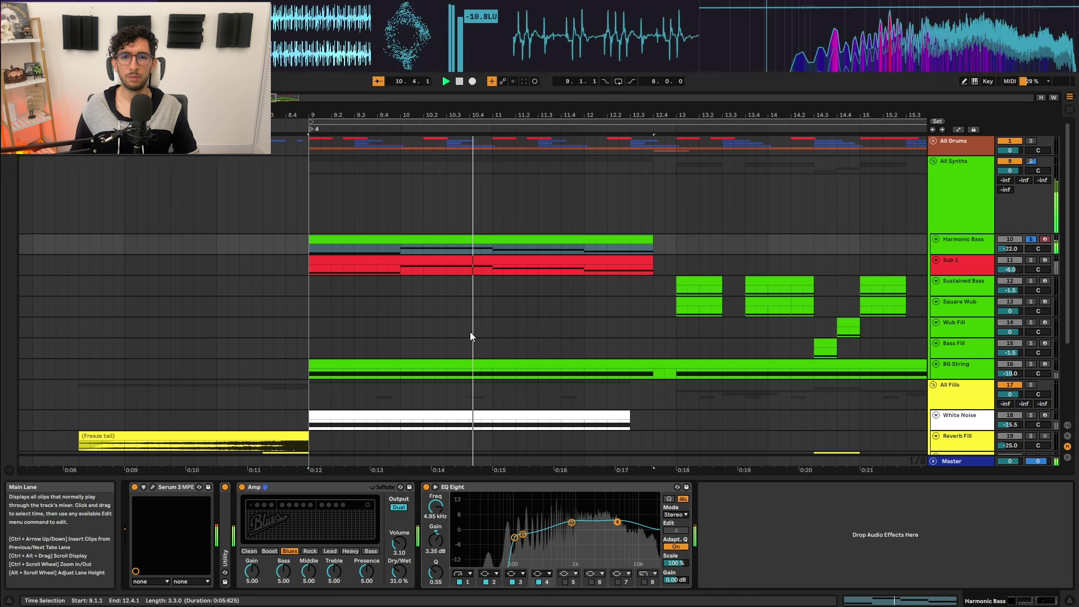
pyautogui.press('space')
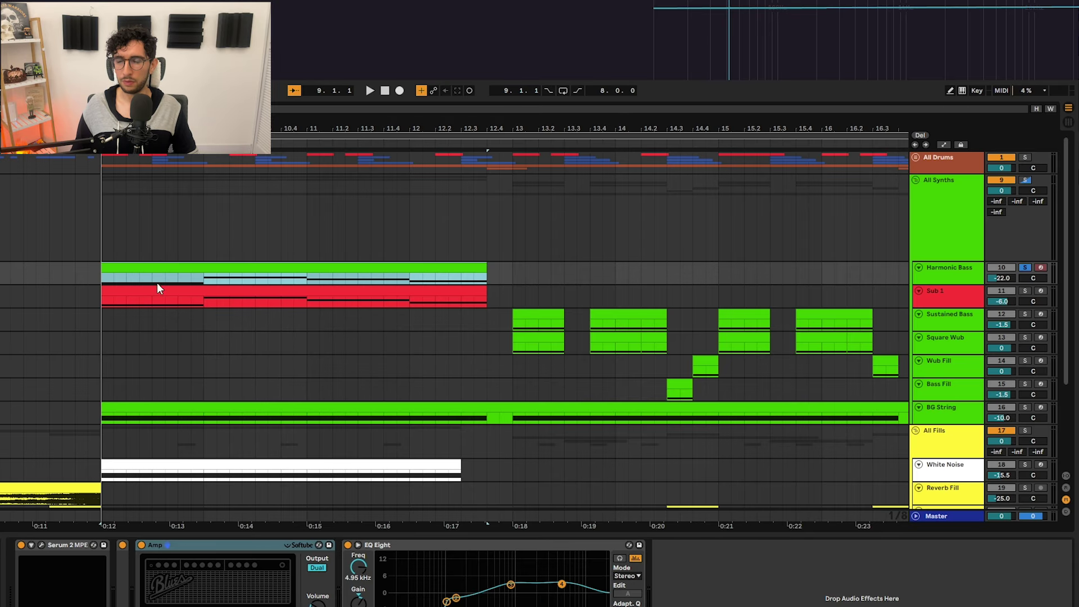
# Open the Sub 1 track's Serum 2 instrument and examine oscillator B's Basic Shapes waveform and harmonics in the wavetable editor
pyautogui.click(156, 289)
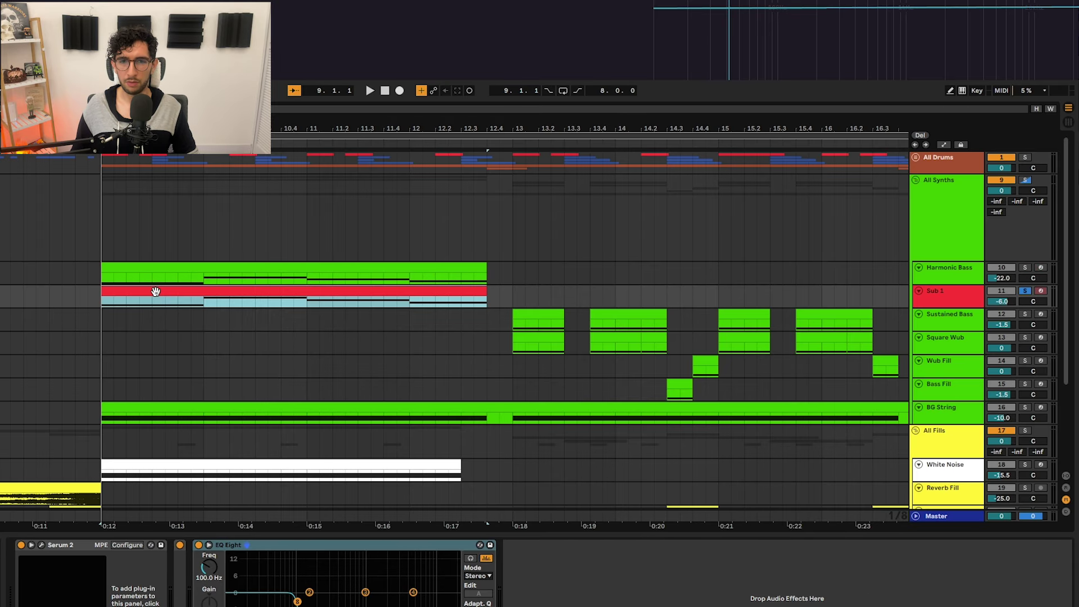
pyautogui.hscroll(-5, 157, 292)
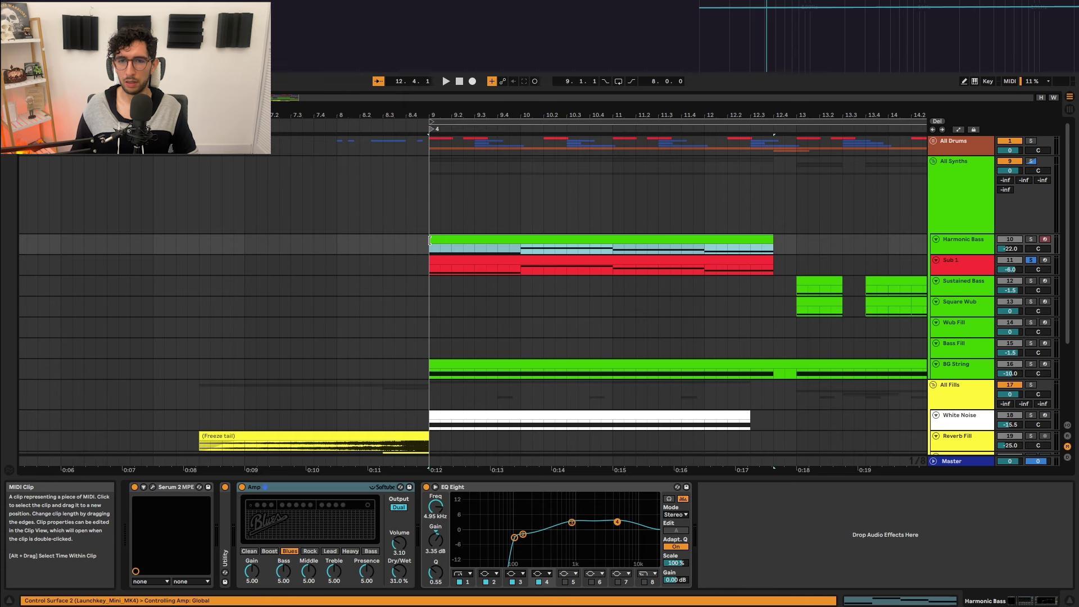
pyautogui.click(432, 266)
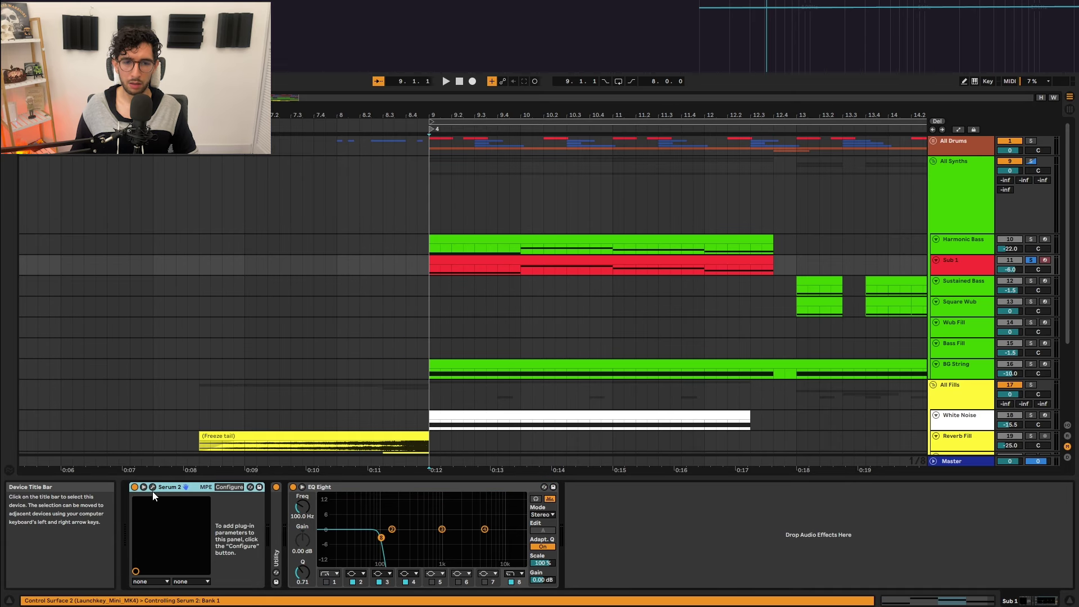
pyautogui.click(153, 487)
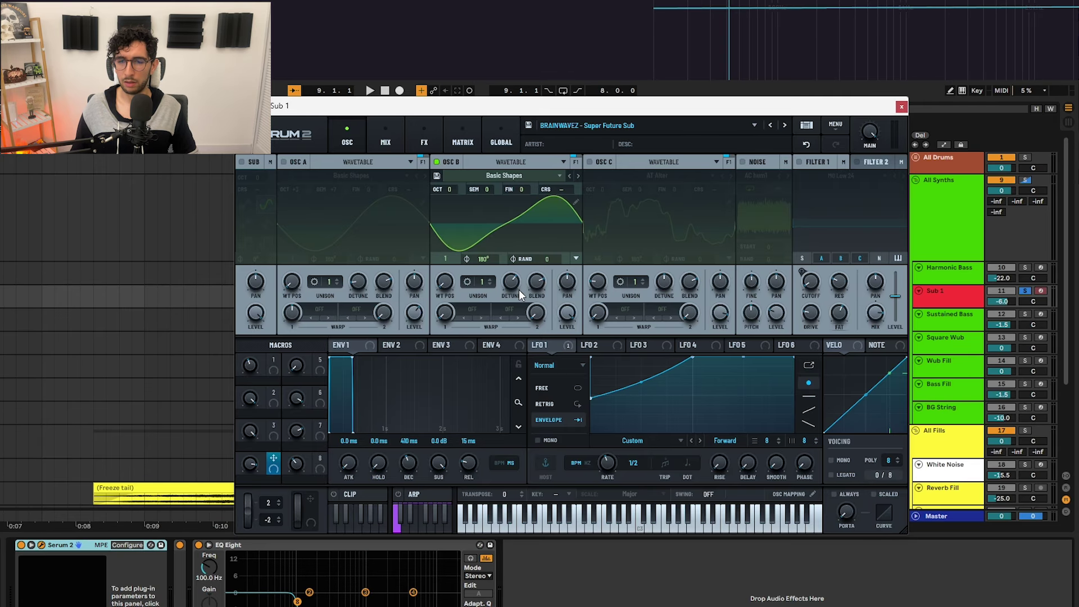
pyautogui.click(575, 202)
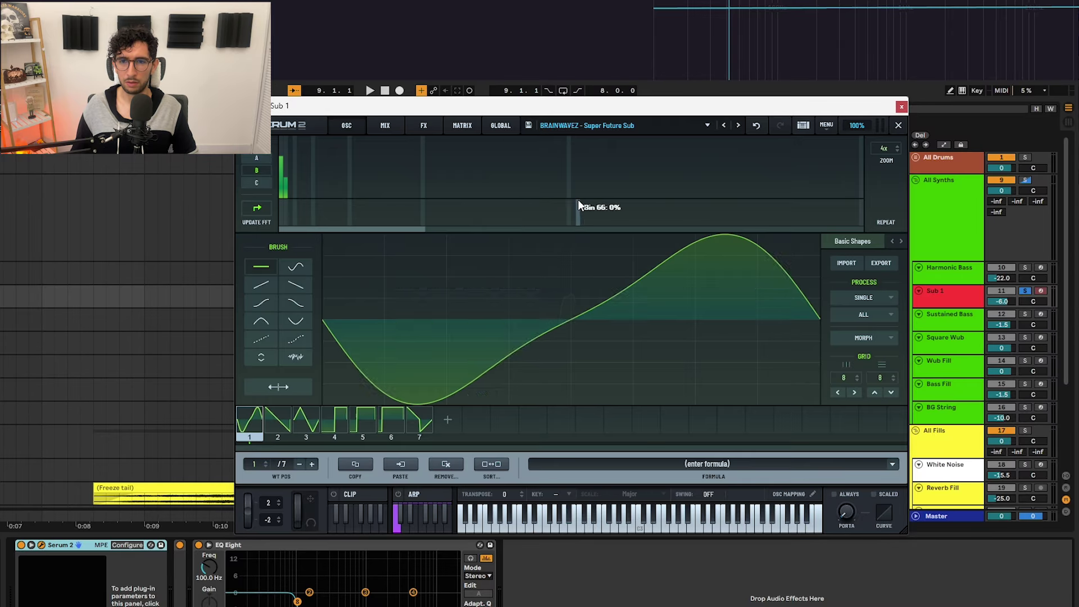
pyautogui.scroll(1, 886, 150)
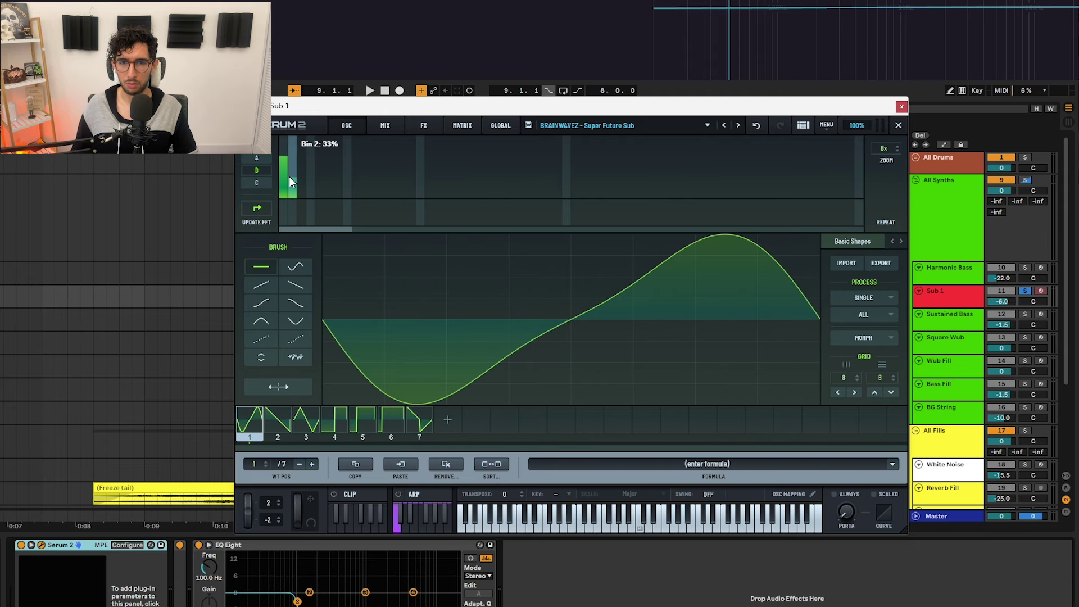
pyautogui.click(896, 125)
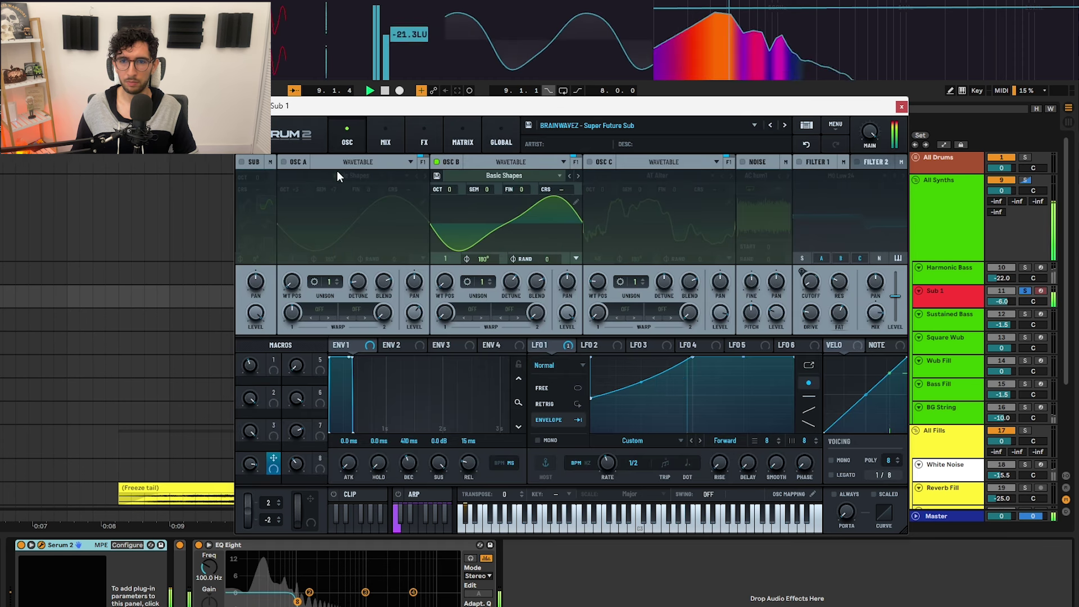
# View the sub's Distortion and Equalizer effects, check the distortion drive while playing the sub, and close the synth window
pyautogui.click(421, 135)
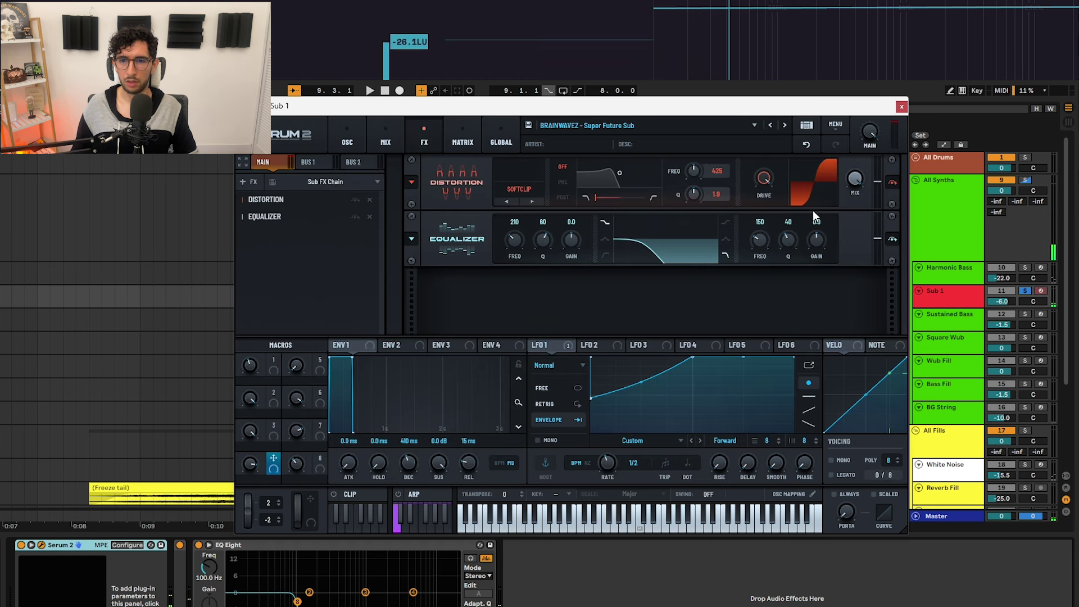
pyautogui.moveTo(763, 181)
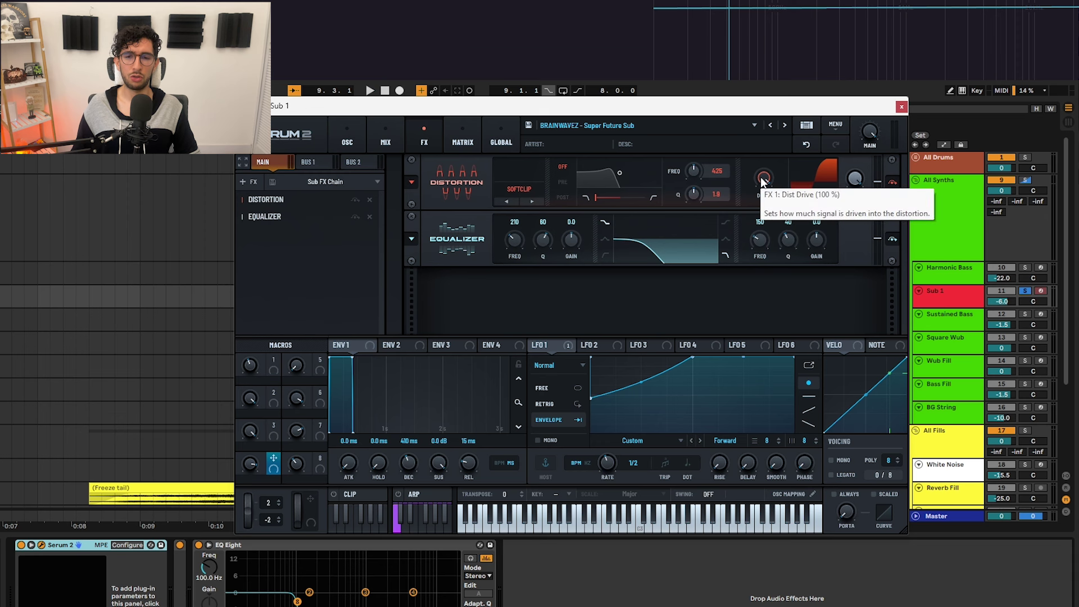
pyautogui.press('space')
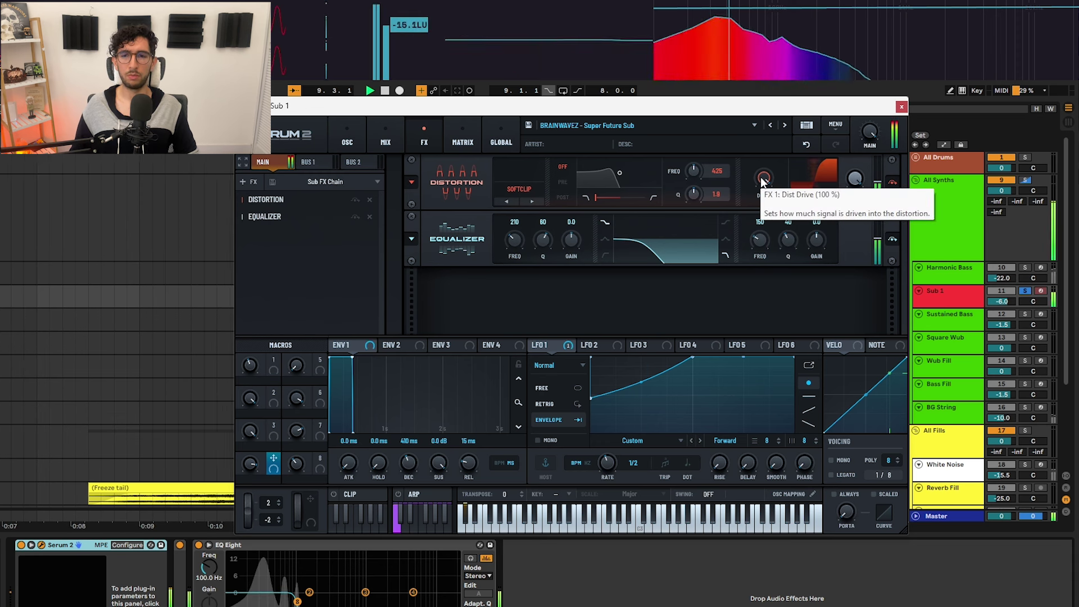
pyautogui.click(901, 107)
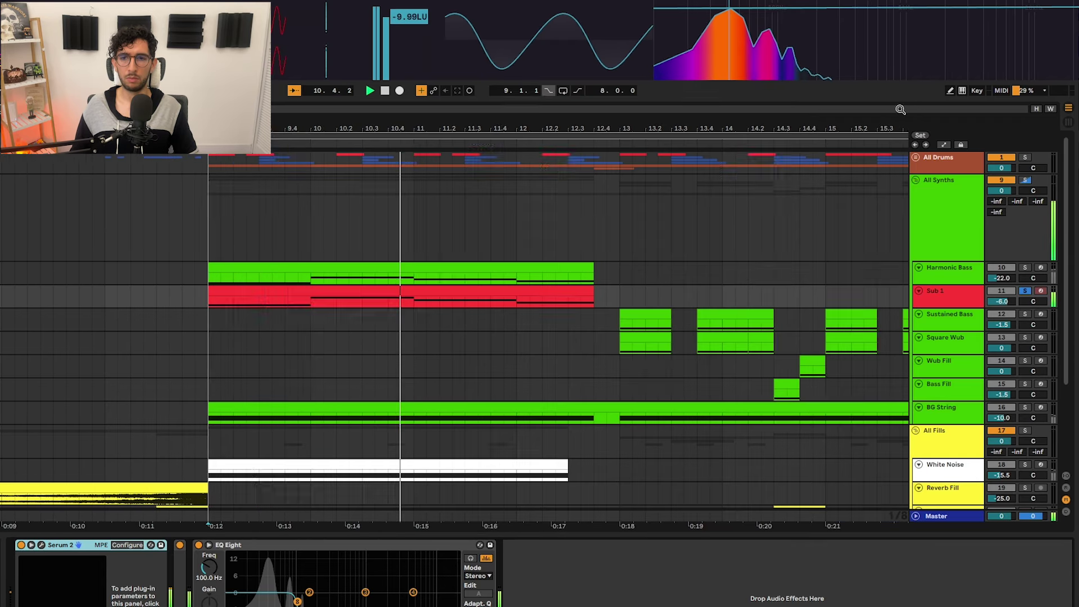
# Solo the Harmonic Bass together with Sub 1 and play both layers
pyautogui.click(960, 248)
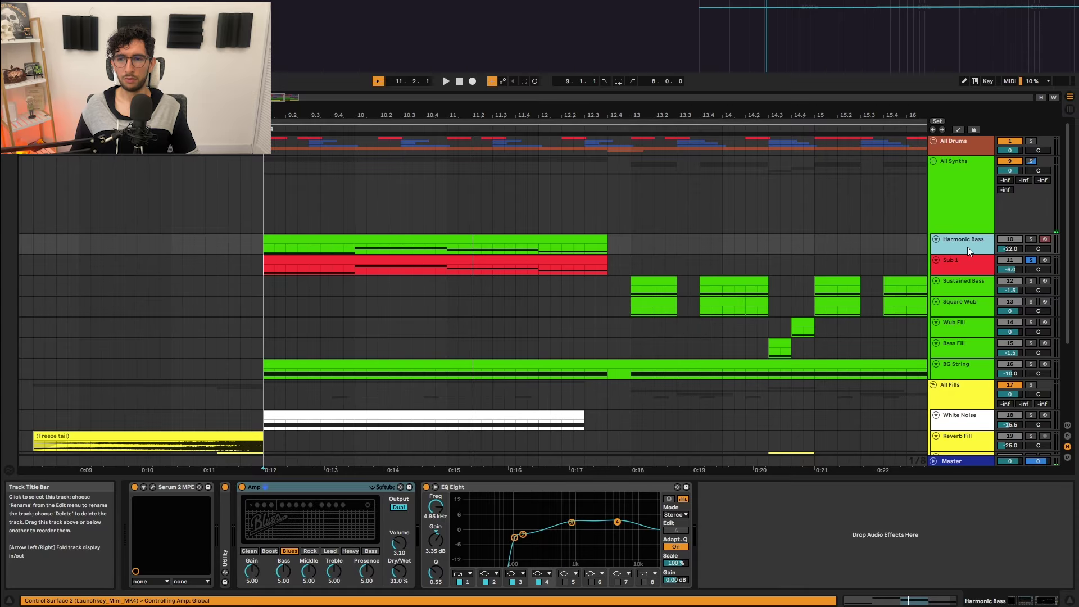
pyautogui.click(1030, 238)
pyautogui.press('space')
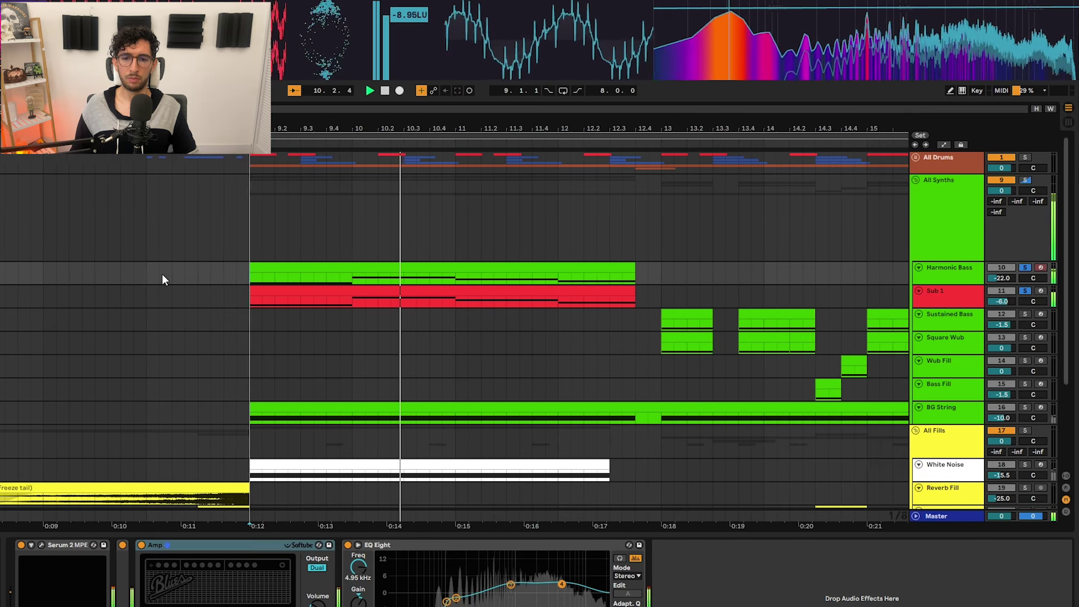
pyautogui.press('space')
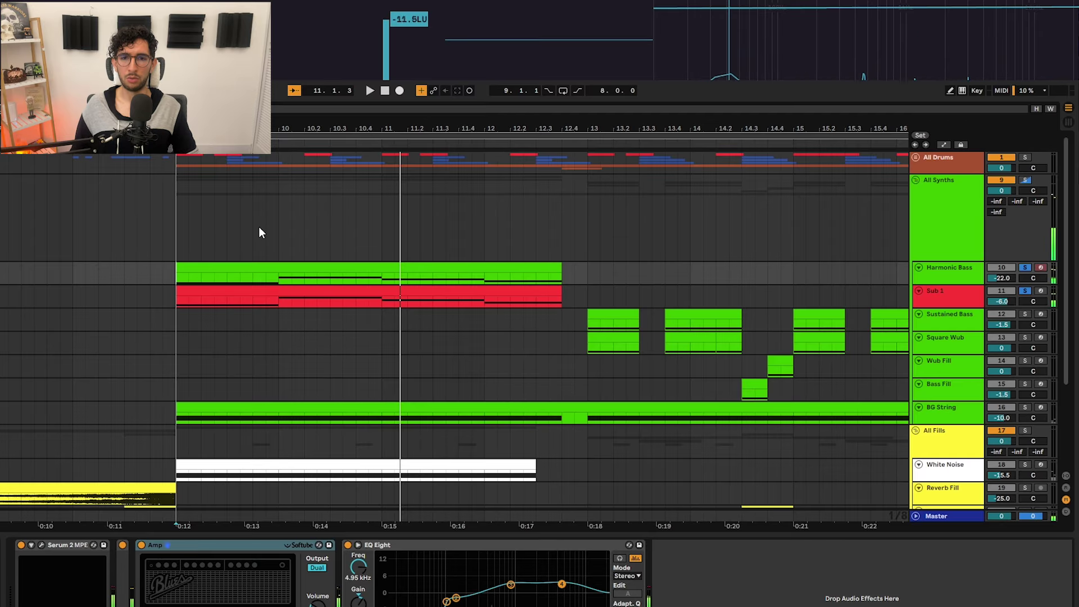
# Open the Harmonic Bass MIDI clip in the note editor
pyautogui.click(164, 231)
pyautogui.click(612, 198)
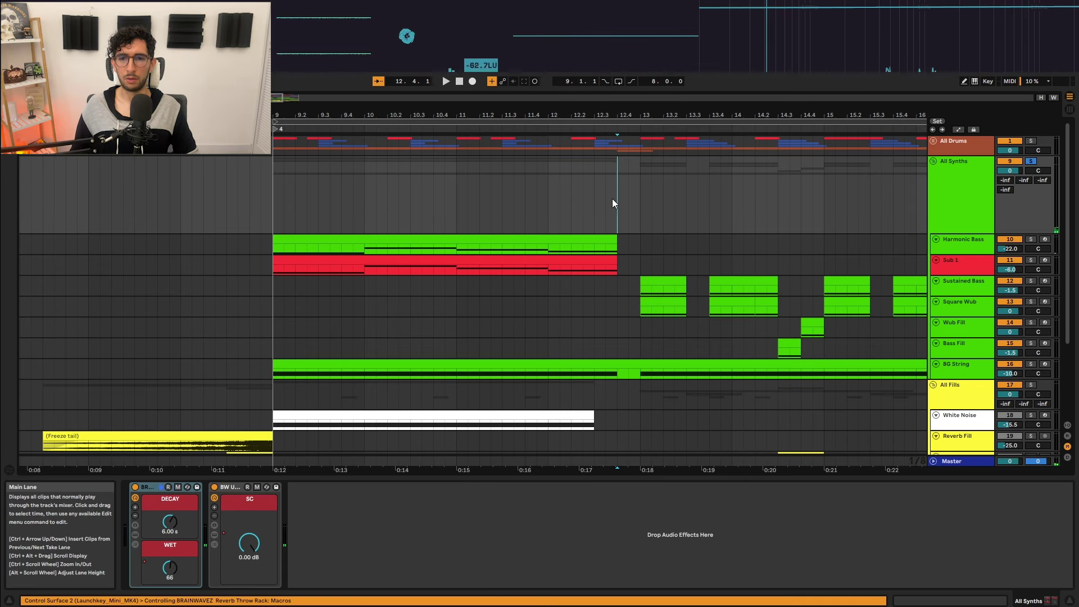
pyautogui.click(395, 241)
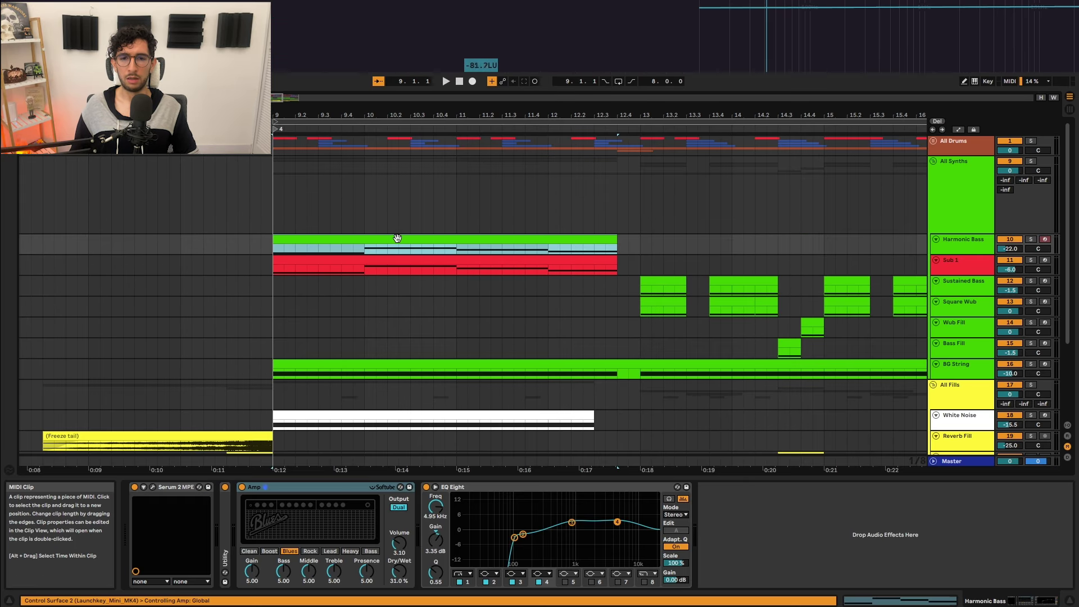
pyautogui.doubleClick(397, 238)
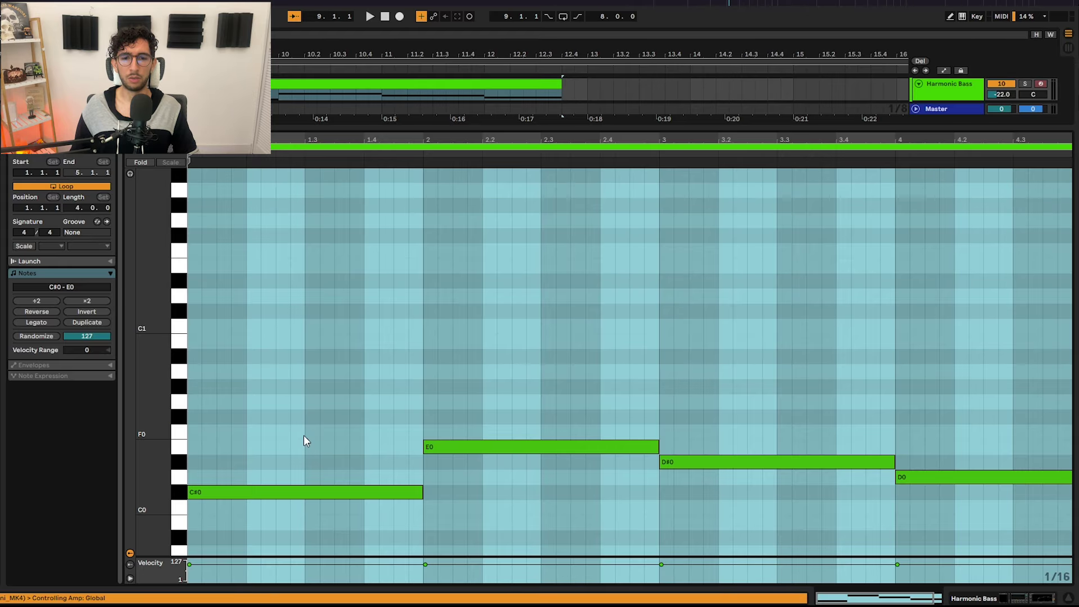
# Select all four notes of the bass line, C#0, E0, D#0 and D0, to point out the note pattern
pyautogui.moveTo(399, 412); pyautogui.dragTo(1009, 534)
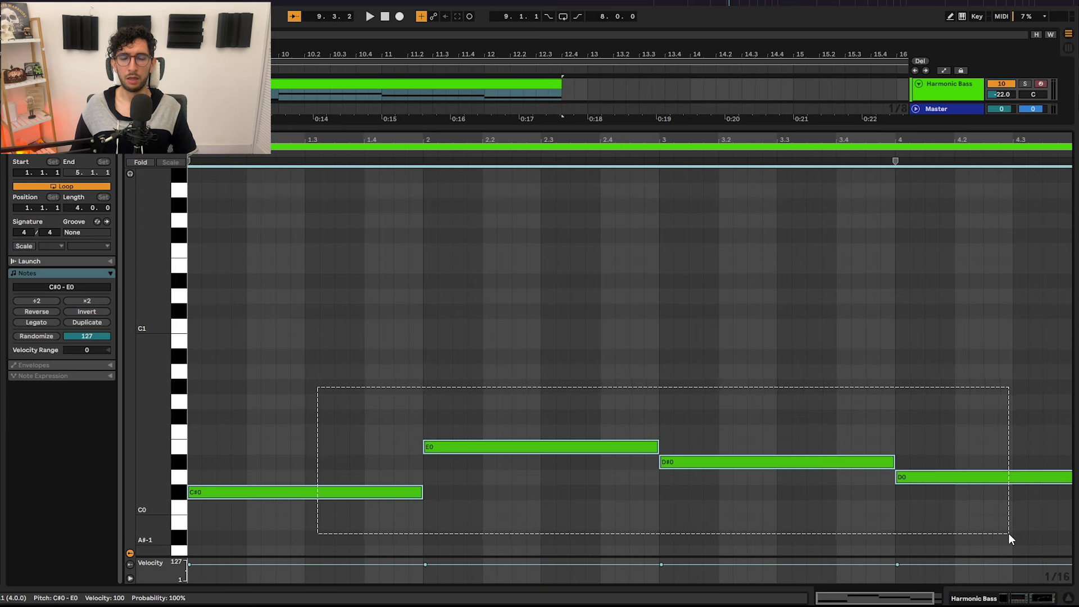
pyautogui.click(1009, 534)
pyautogui.moveTo(315, 361); pyautogui.dragTo(984, 554)
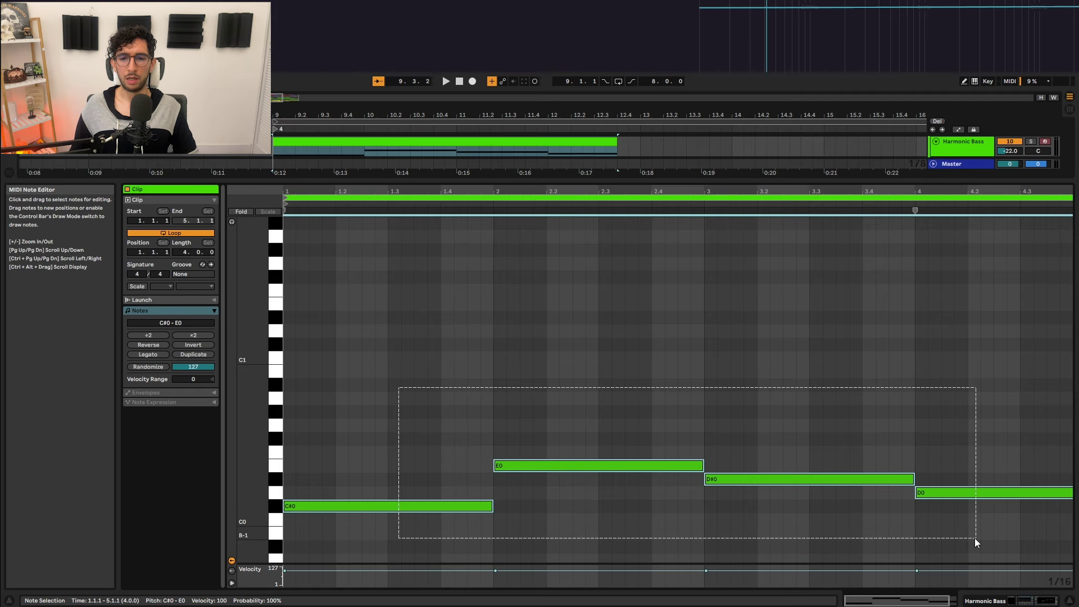
pyautogui.moveTo(985, 411); pyautogui.dragTo(277, 534)
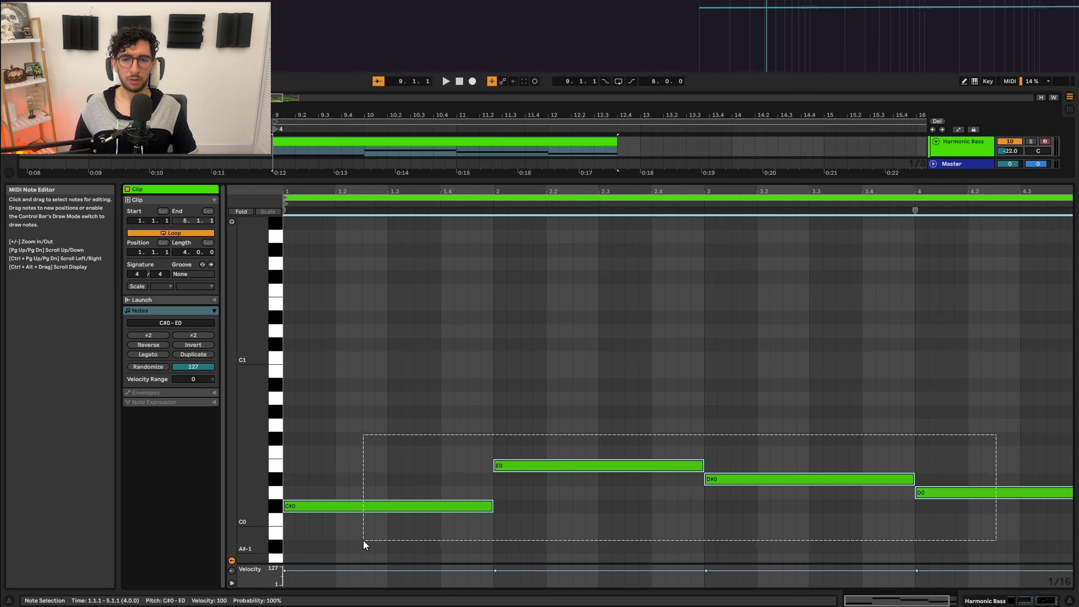
pyautogui.moveTo(364, 544); pyautogui.dragTo(983, 562)
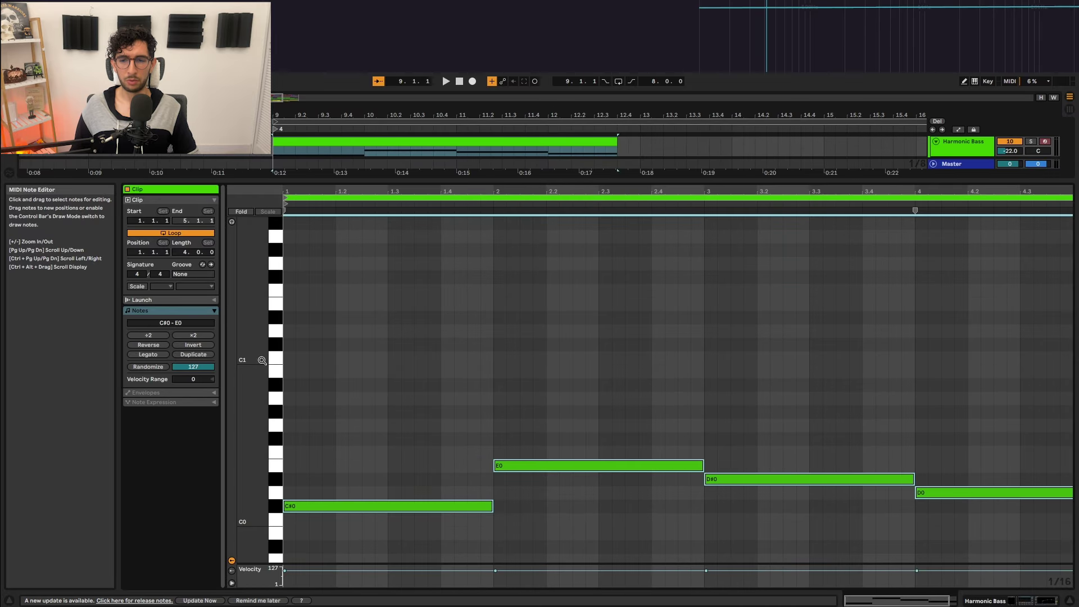
# Select the C#0 note in the clip's first bar and play the soloed Harmonic Bass
pyautogui.click(386, 447)
pyautogui.click(390, 506)
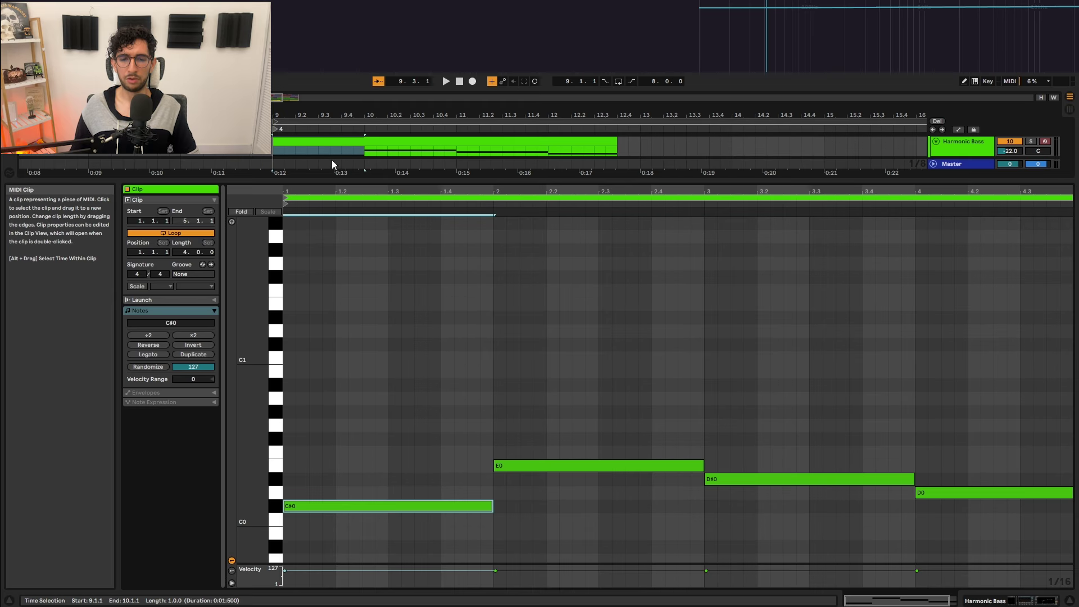
pyautogui.press('space')
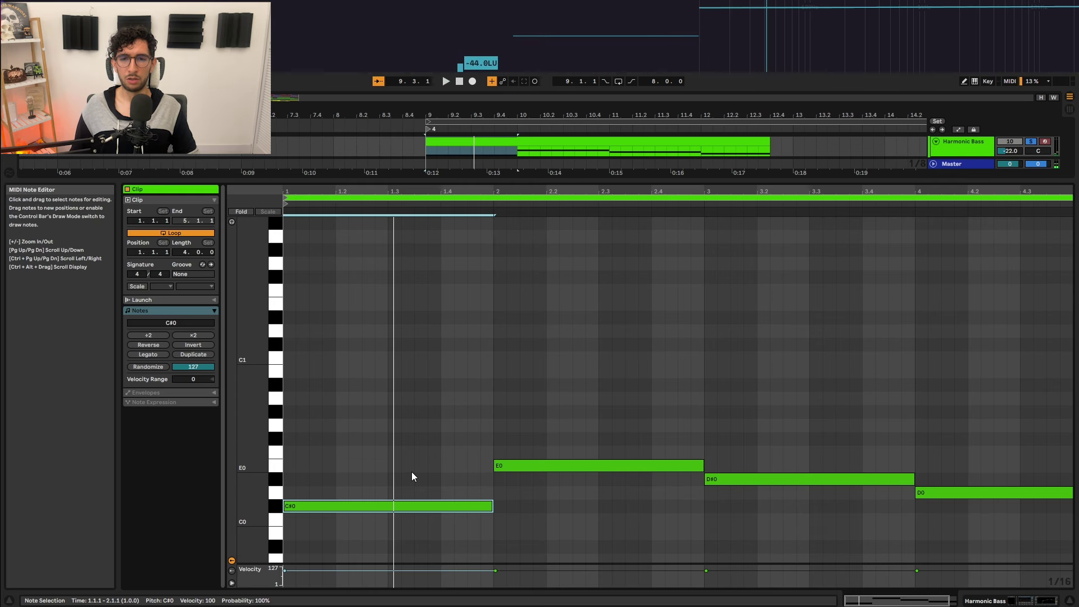
pyautogui.press('space')
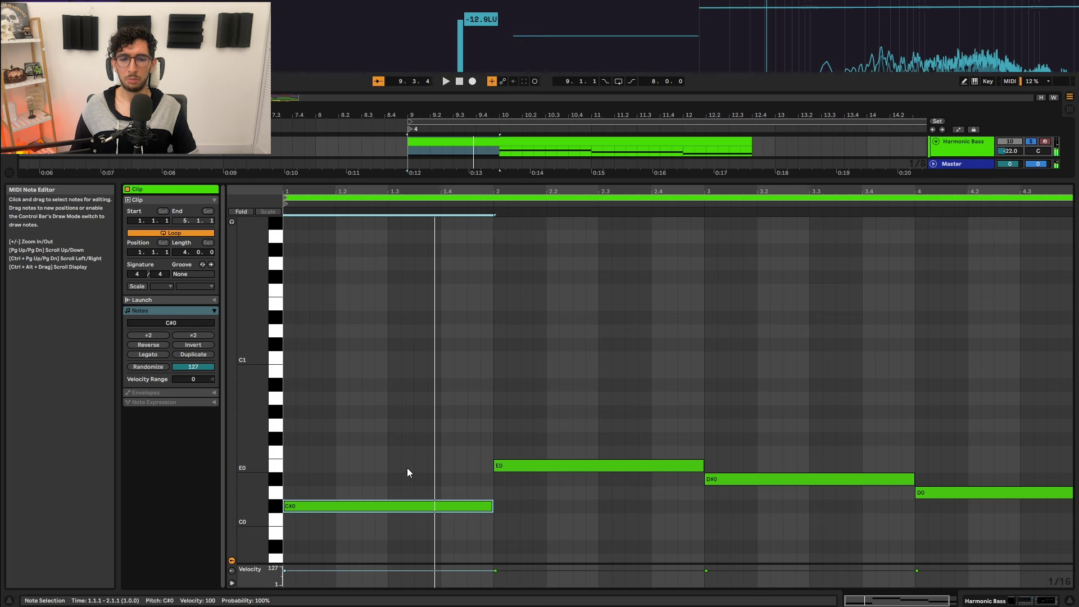
# Transpose the first bar's note up to F0 and play the Harmonic Bass to hear the changed pitch
pyautogui.moveTo(406, 451); pyautogui.dragTo(410, 511)
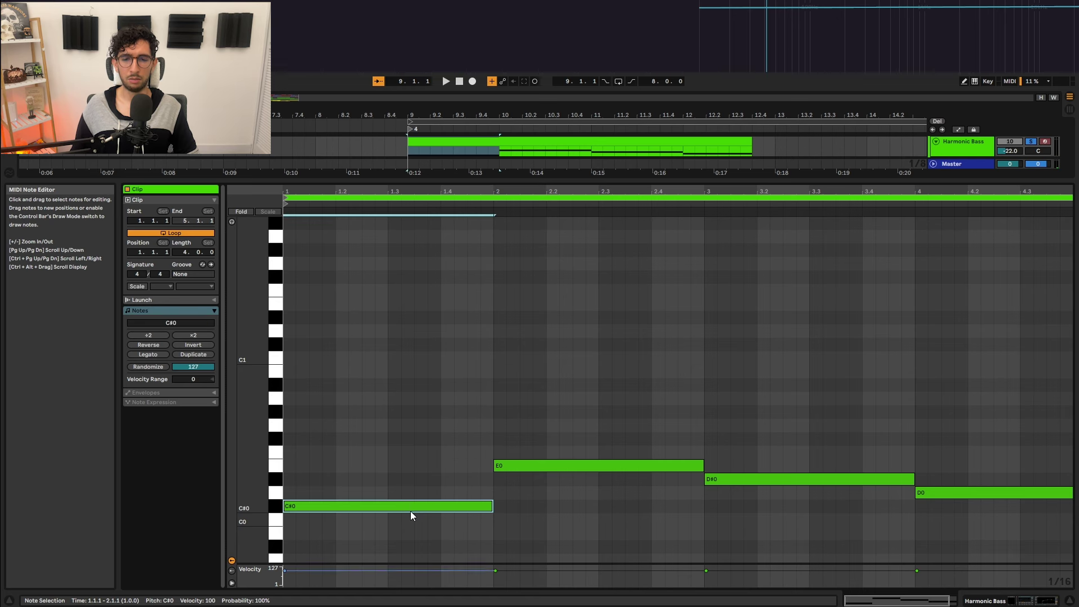
pyautogui.click(406, 463)
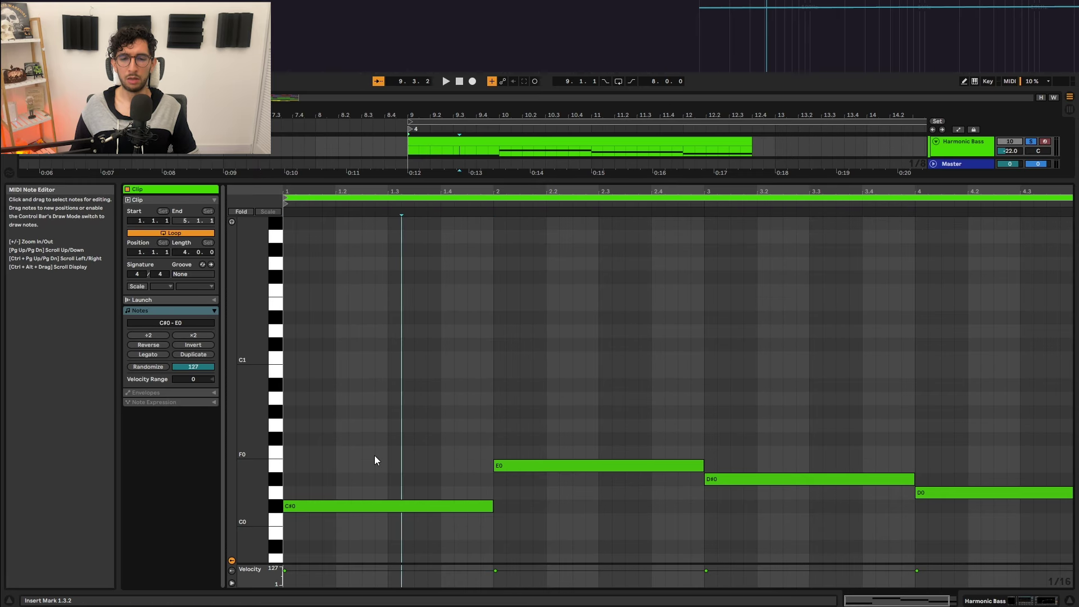
pyautogui.moveTo(384, 439); pyautogui.dragTo(434, 522)
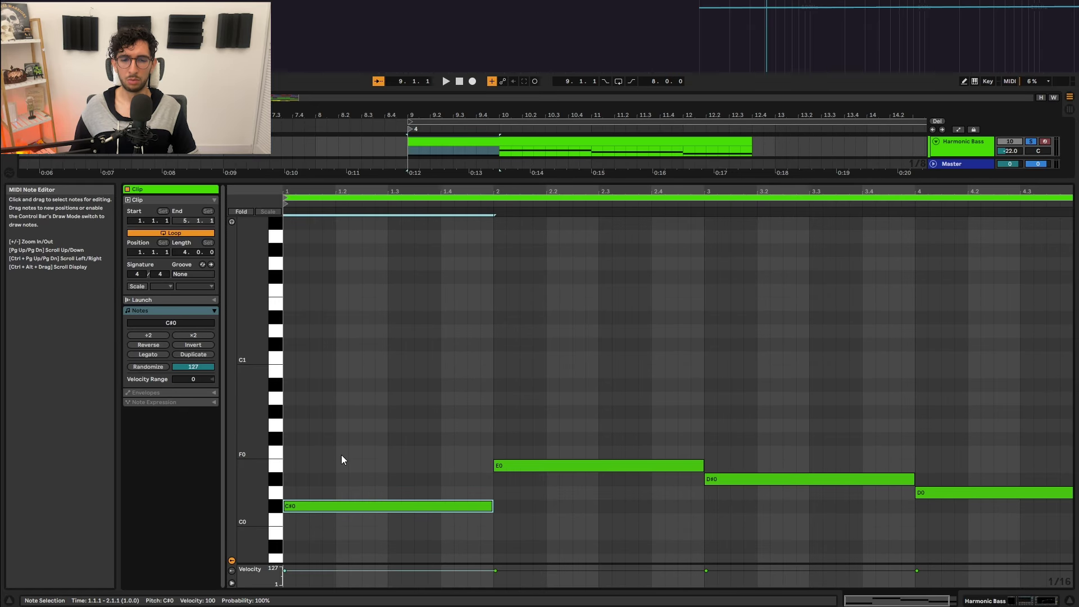
pyautogui.press('Up')
pyautogui.press('Up')
pyautogui.press('Down')
pyautogui.press('Up')
pyautogui.press('Up')
pyautogui.press('Up')
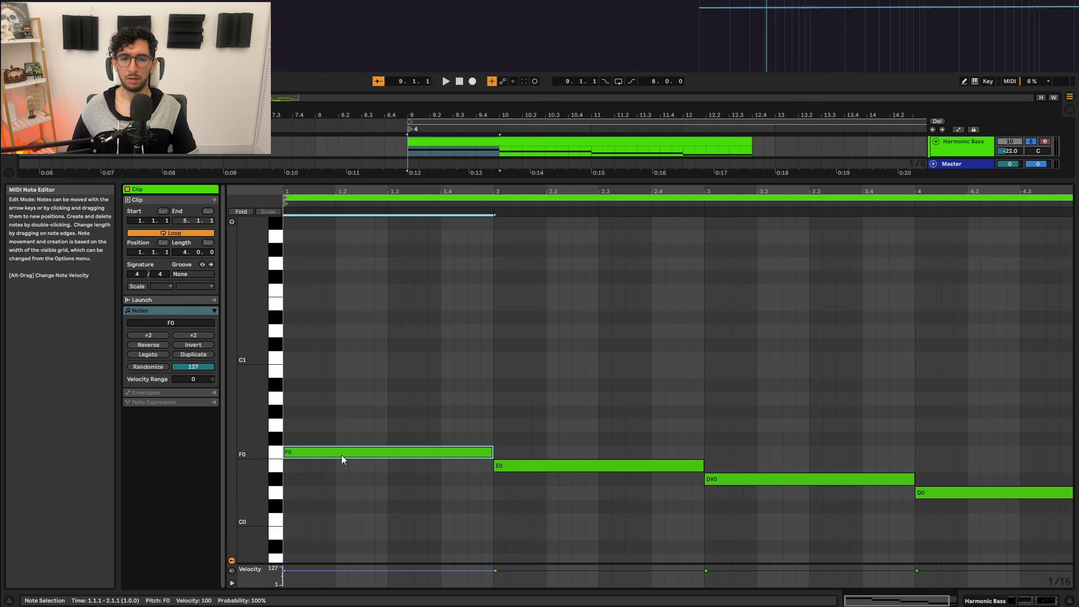
pyautogui.press('space')
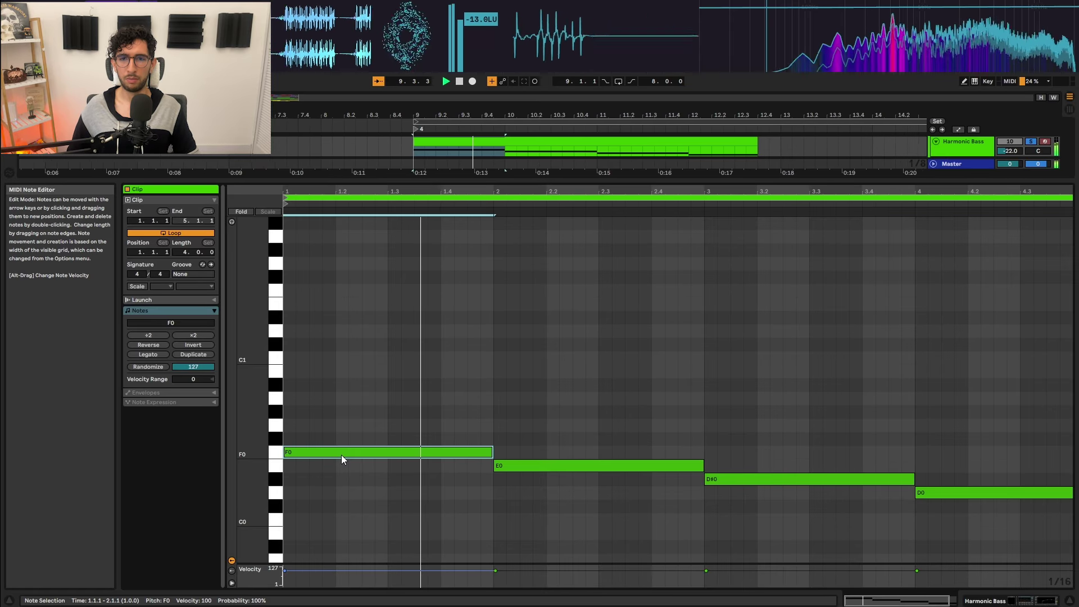
# Transpose the first bar's note back down to C#0 and play the Harmonic Bass to compare the pitch
pyautogui.press('space')
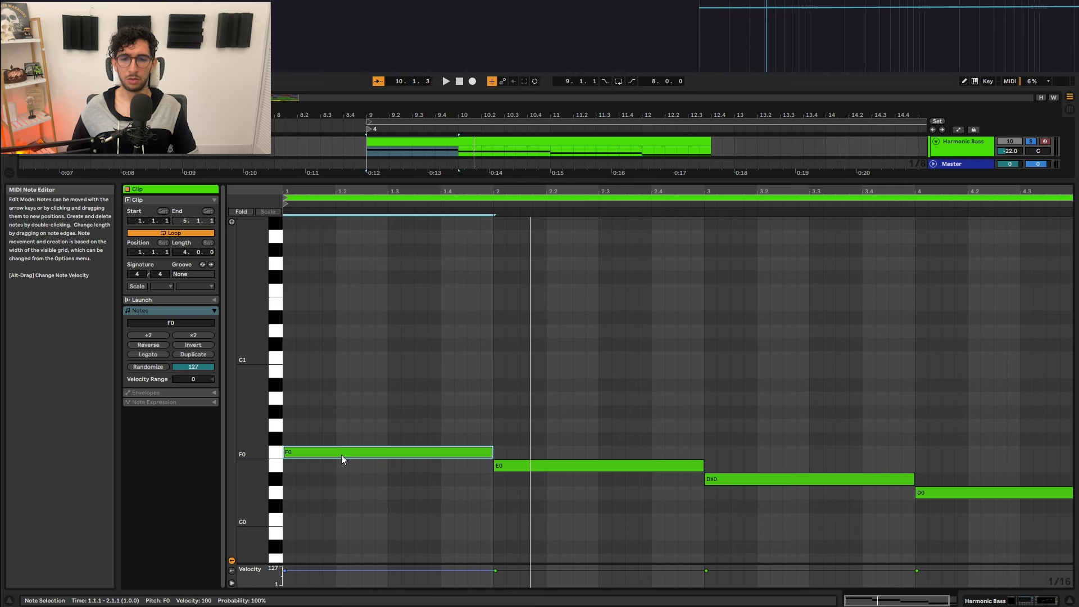
pyautogui.press('Down')
pyautogui.press('Down')
pyautogui.press('Down')
pyautogui.press('Down')
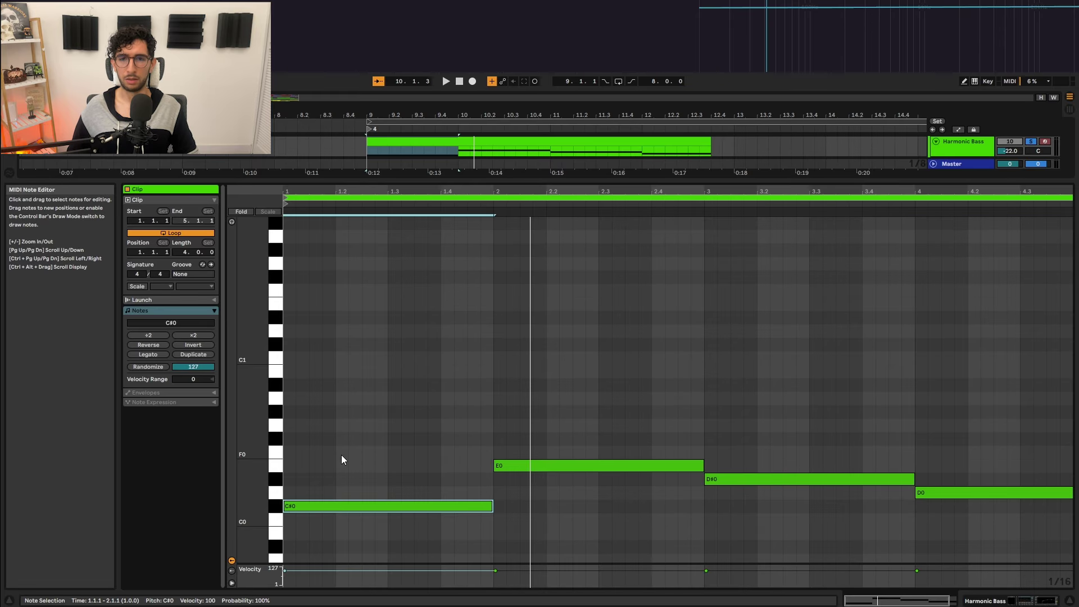
pyautogui.press('space')
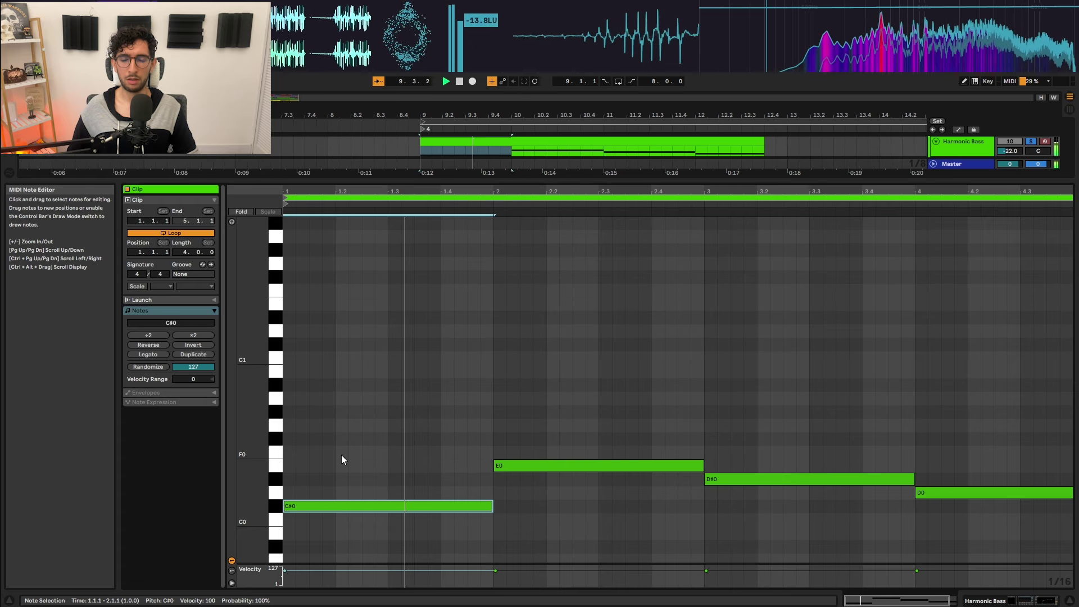
# Try the first bar's note at F0 and D0, moving it up and down to compare the note patterns
pyautogui.press('Up')
pyautogui.press('Up')
pyautogui.press('Up')
pyautogui.press('Up')
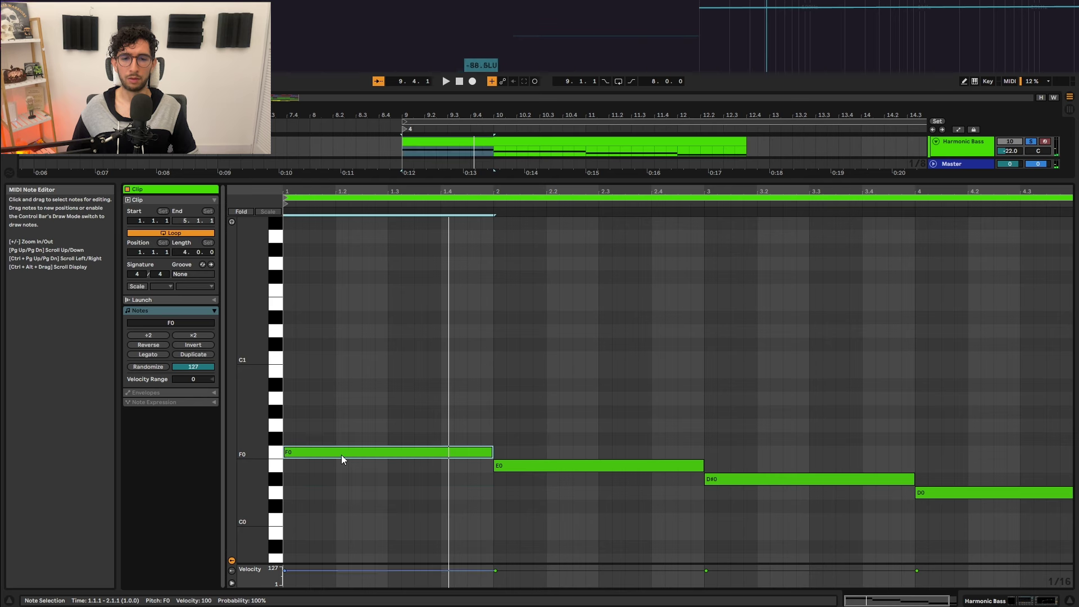
pyautogui.press('Down')
pyautogui.press('Down')
pyautogui.press('Down')
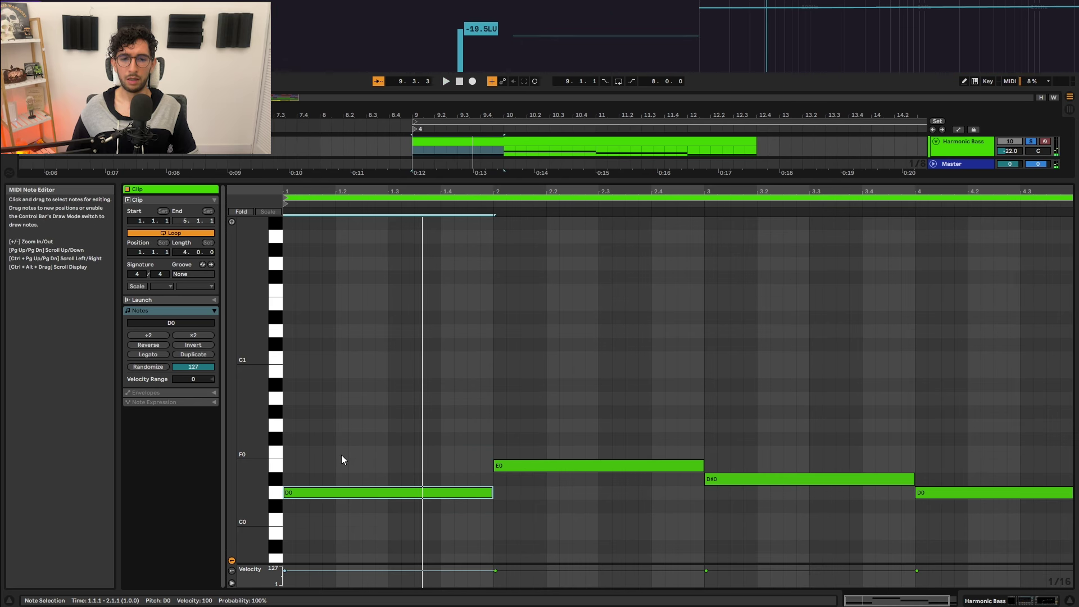
pyautogui.press('Up')
pyautogui.press('Up')
pyautogui.press('Up')
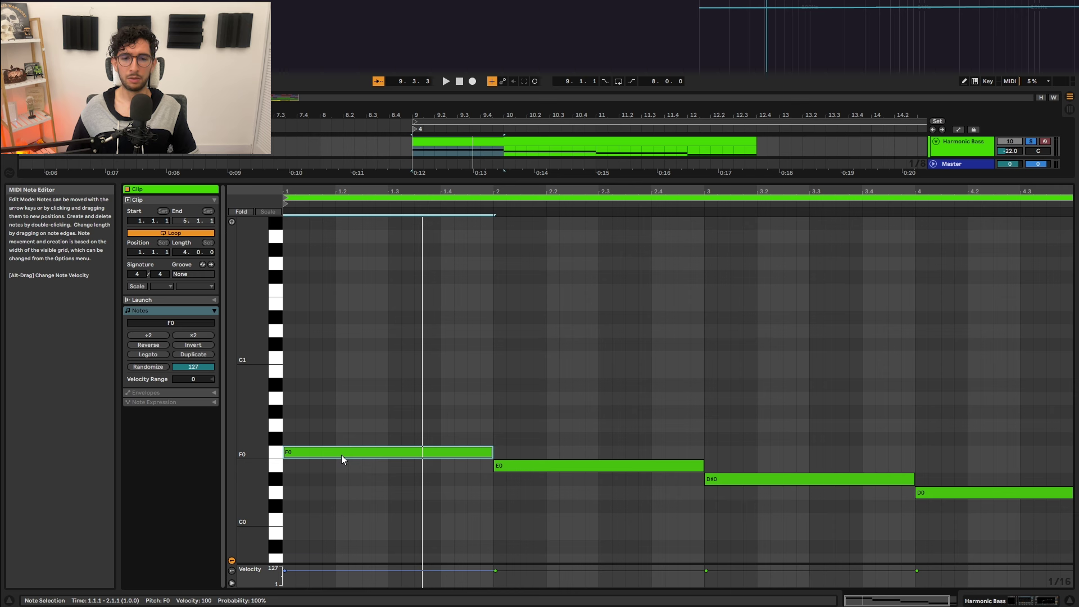
# Lower the first bar's note from F0 to C#0, play it, and return to the Harmonic Bass clip in the arrangement
pyautogui.press('Down')
pyautogui.press('Down')
pyautogui.press('Down')
pyautogui.press('Down')
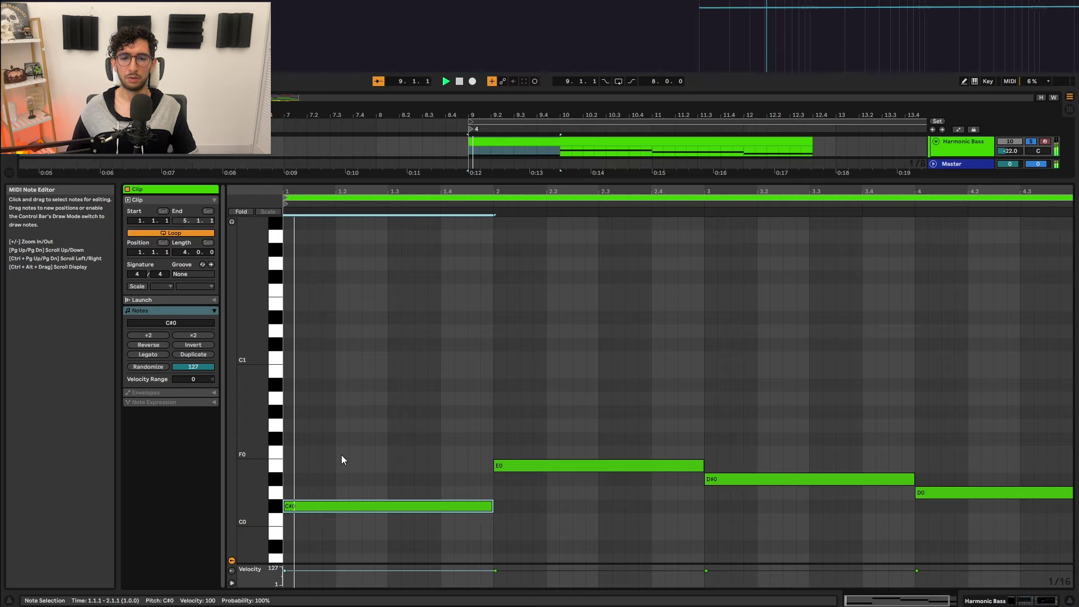
pyautogui.click(475, 150)
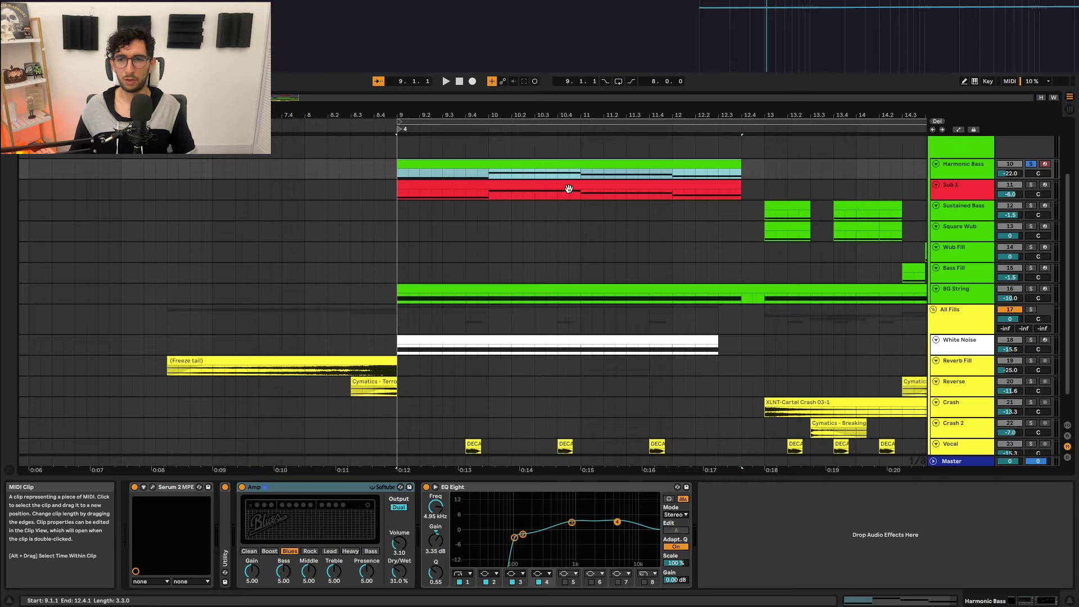
# Solo the Sustained Bass track and play it from its first clip at bar 13
pyautogui.click(421, 190)
pyautogui.scroll(-5, 402, 199)
pyautogui.scroll(3, 235, 213)
pyautogui.click(235, 214)
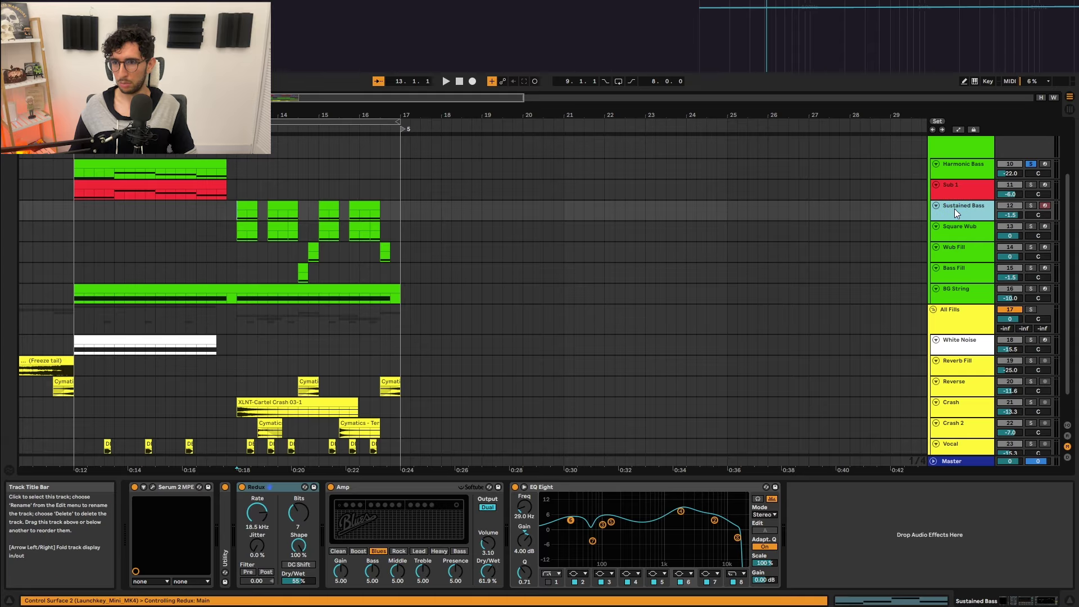
pyautogui.press('s')
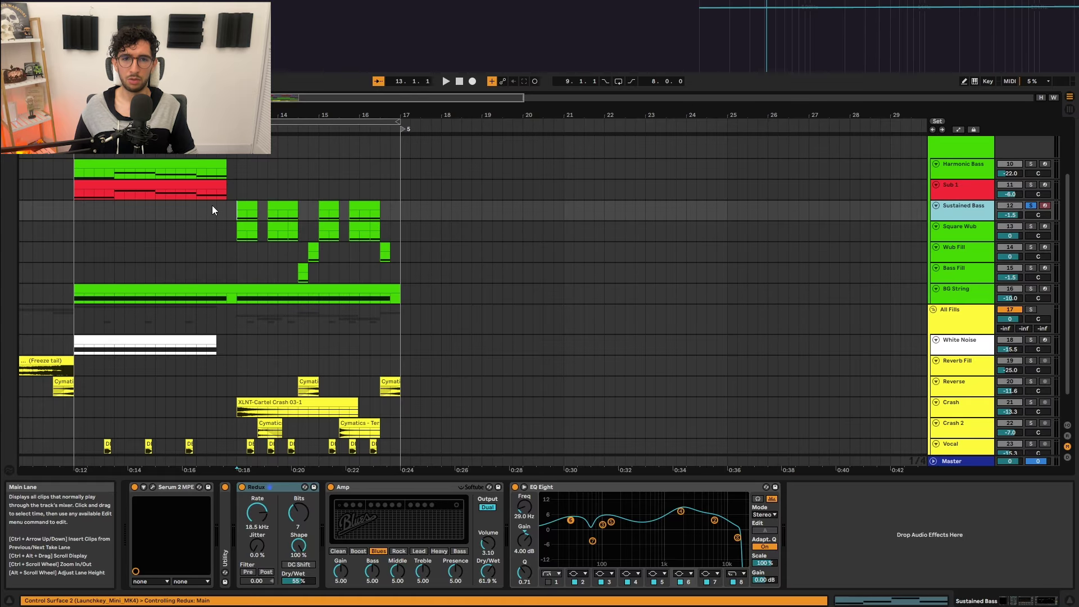
pyautogui.click(247, 207)
pyautogui.press('space')
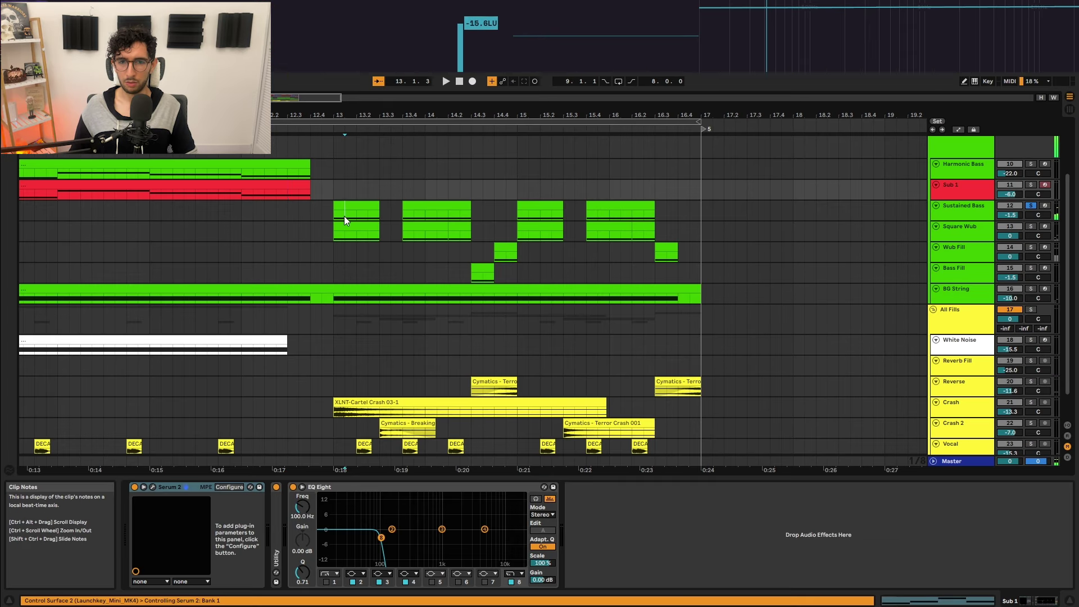
# Solo the Square Wub track, play it from bar 13, and take the solo off again
pyautogui.click(345, 230)
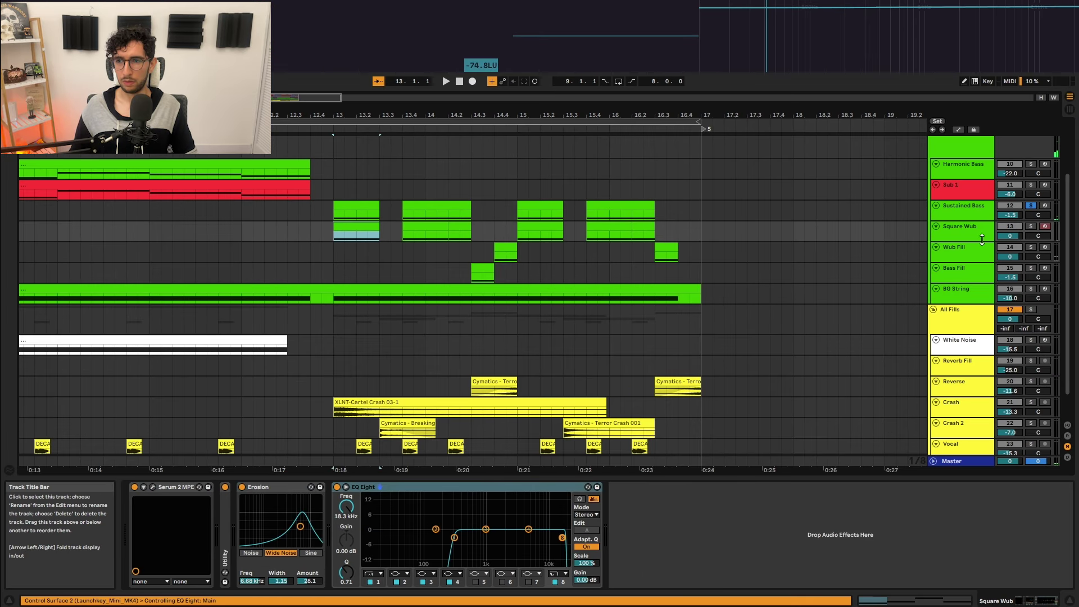
pyautogui.click(972, 232)
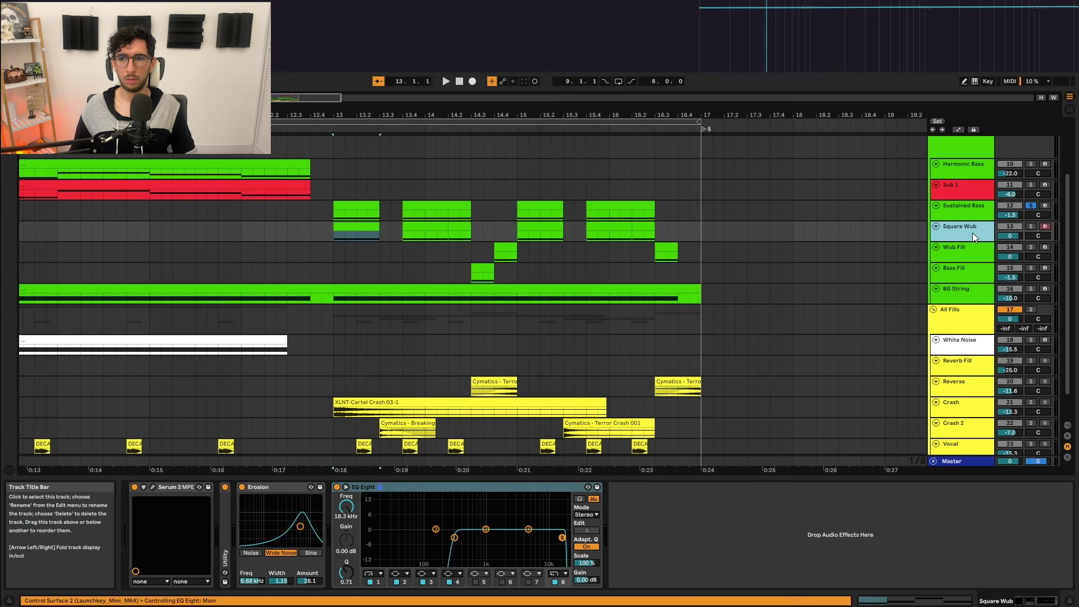
pyautogui.press('s')
pyautogui.press('space')
pyautogui.press('s')
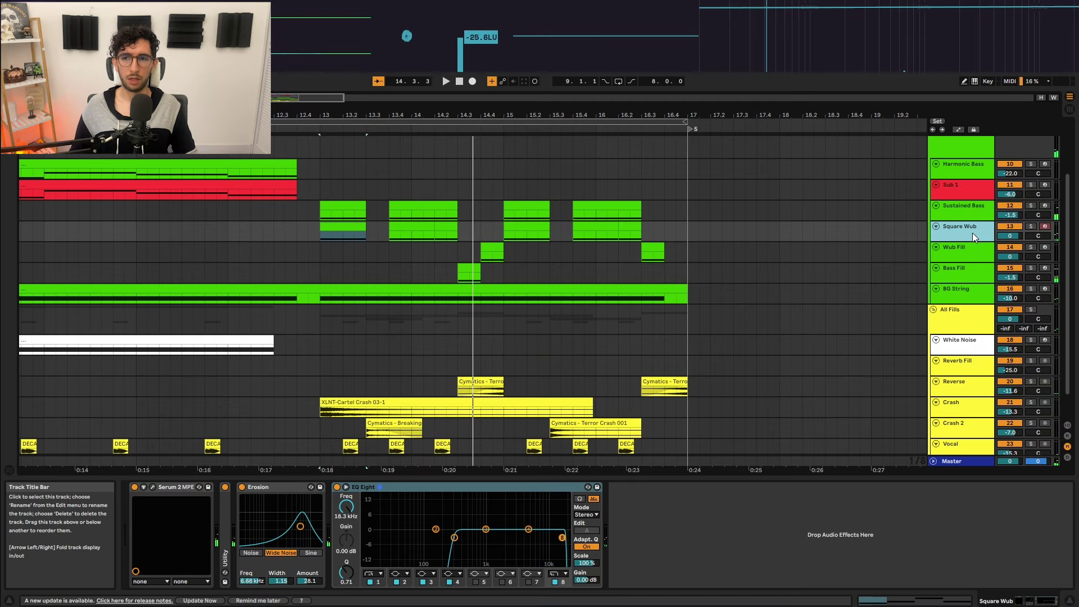
# Solo the Sustained Bass and turn on oscillator A in its Serum 2 to play the Default Shapes sine alone
pyautogui.click(972, 208)
pyautogui.press('s')
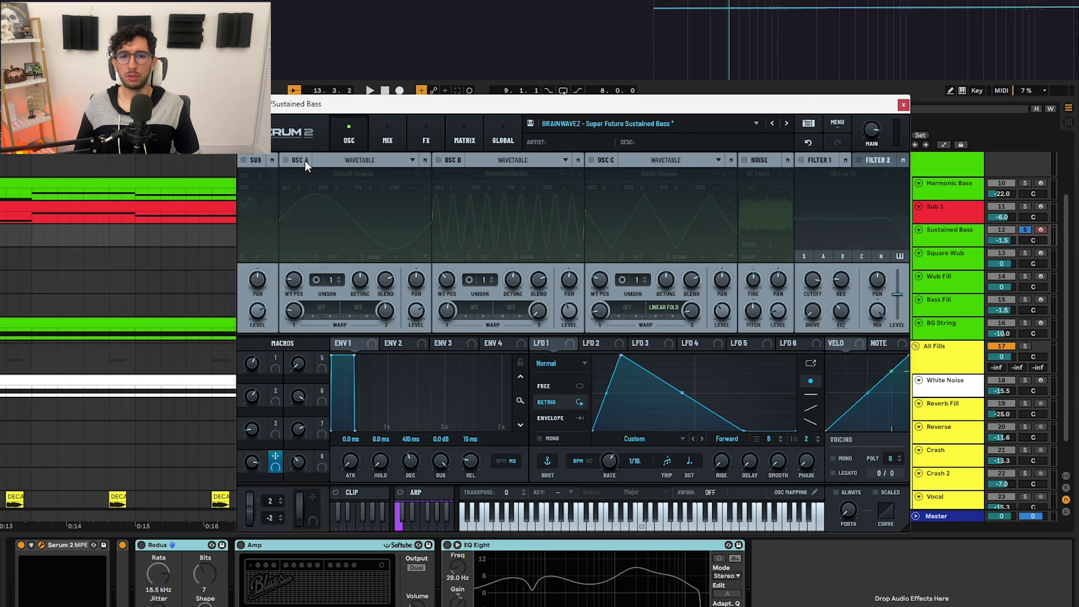
pyautogui.click(304, 160)
pyautogui.press('space')
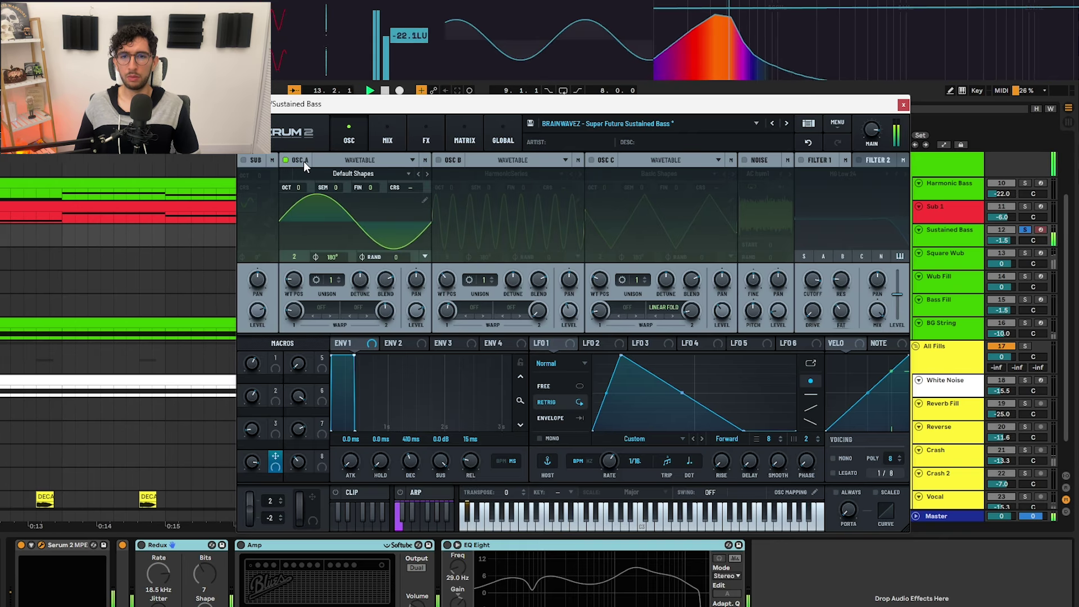
# Turn on oscillator B with the HarmonicSeries wavetable, check its level, and play both oscillators together
pyautogui.click(457, 160)
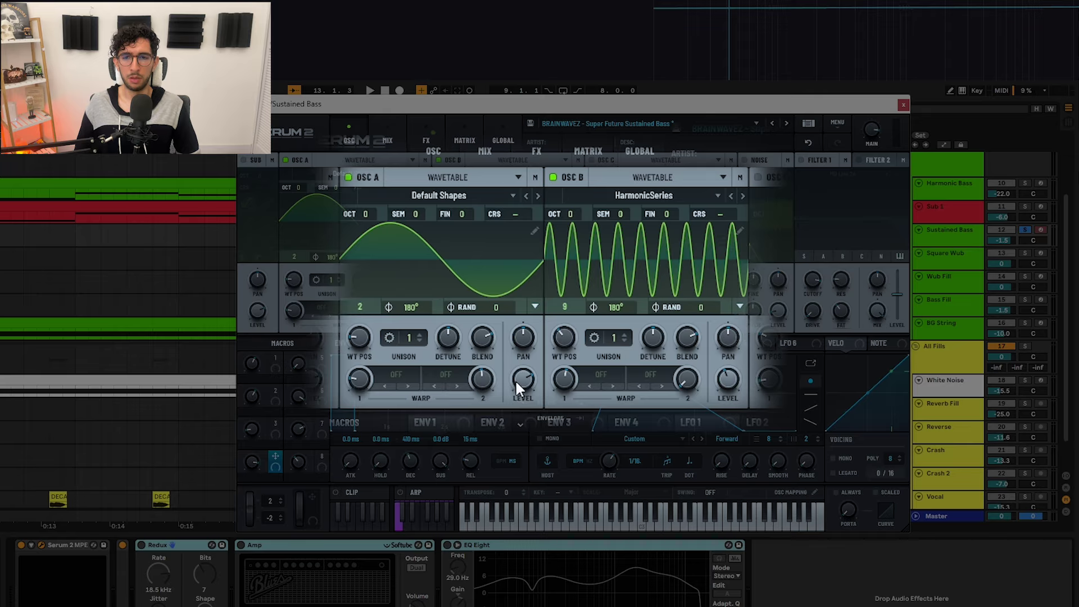
pyautogui.moveTo(728, 375)
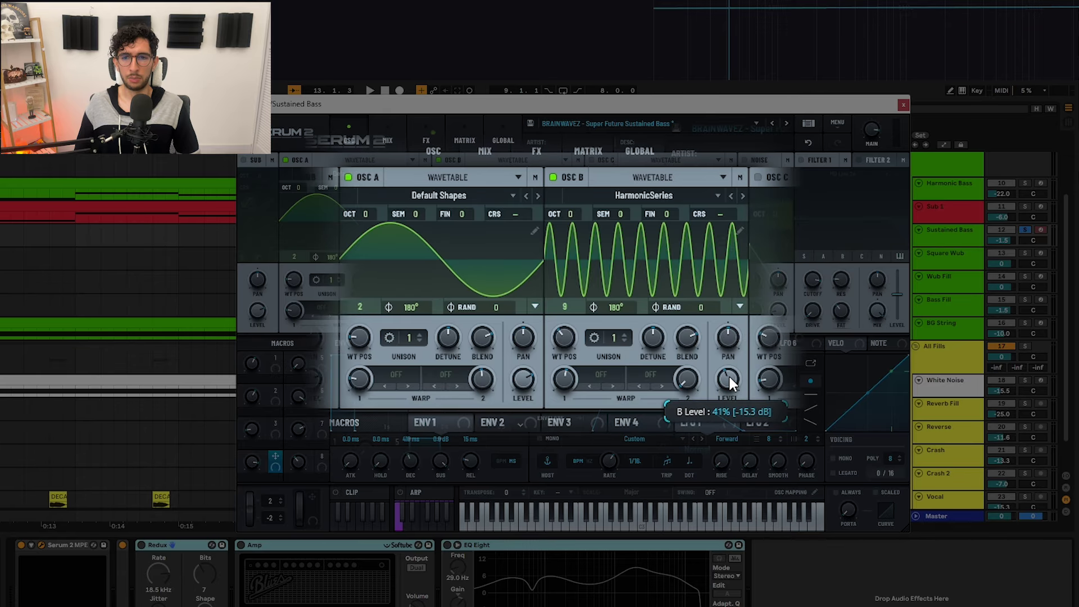
pyautogui.press('space')
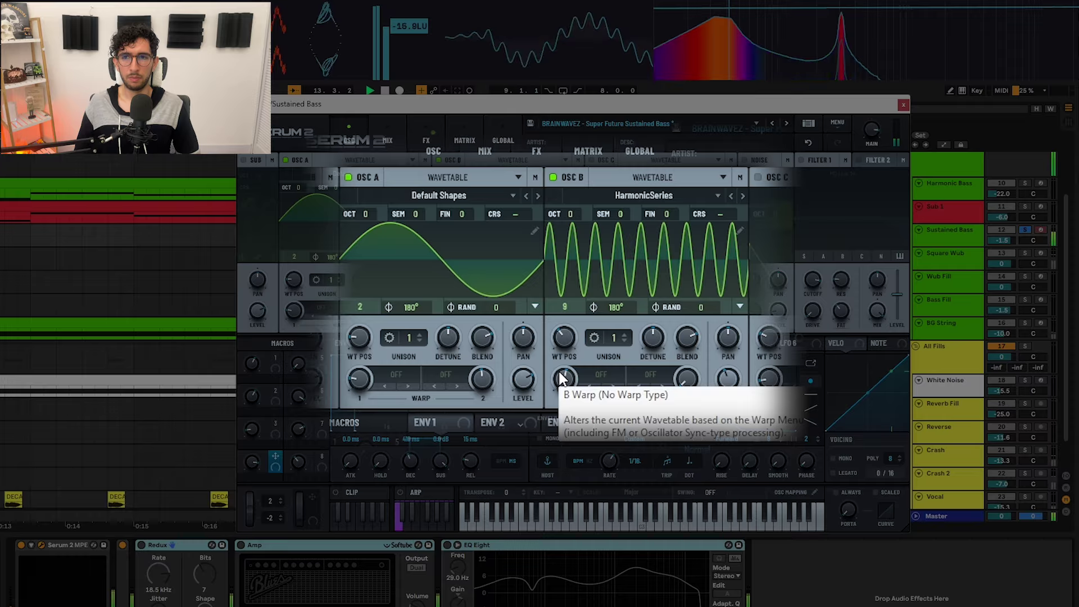
pyautogui.press('space')
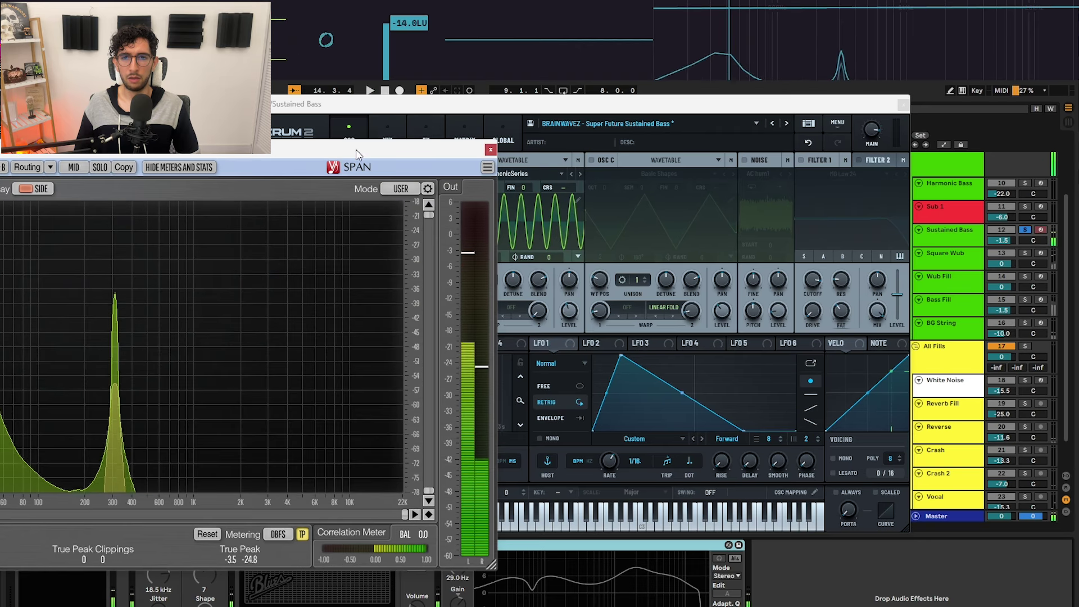
# Try a higher wavetable position on oscillator B and play the bass repeatedly to compare the added harmonic
pyautogui.click(455, 103)
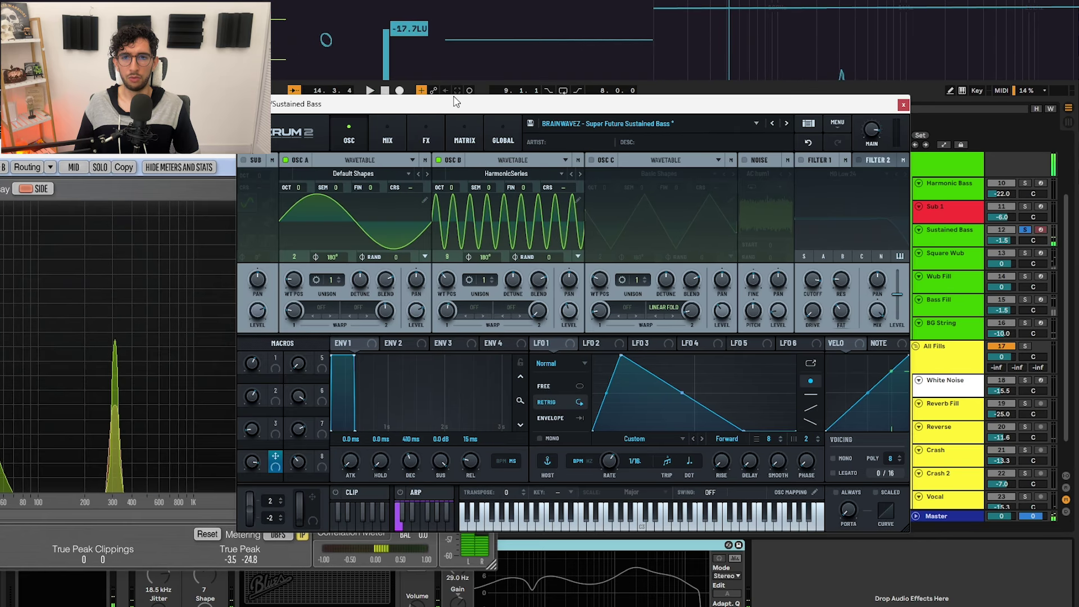
pyautogui.click(502, 139)
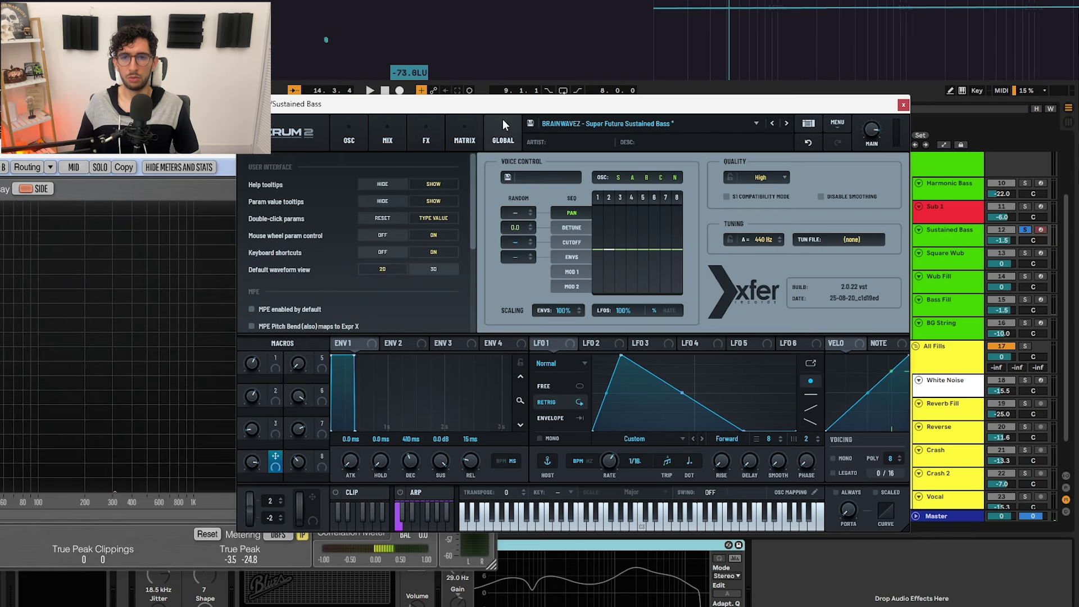
pyautogui.click(344, 138)
pyautogui.moveTo(444, 285)
pyautogui.mouseDown()
pyautogui.moveTo(438, 308)
pyautogui.moveTo(455, 264)
pyautogui.moveTo(450, 273)
pyautogui.mouseUp()
pyautogui.press('space')
pyautogui.press('space')
pyautogui.press('space')
pyautogui.press('space')
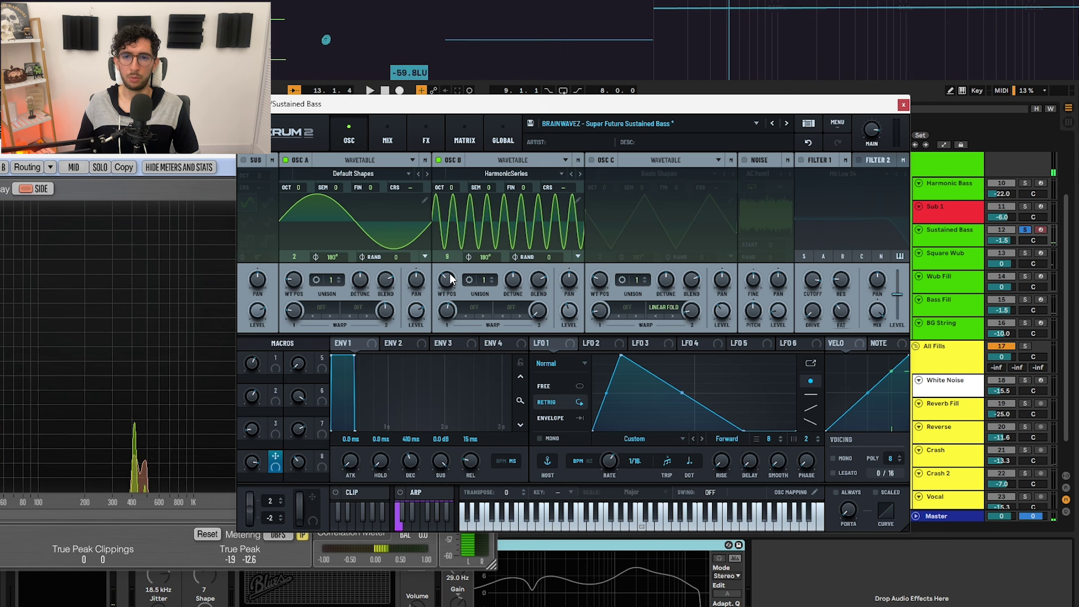
pyautogui.press('space')
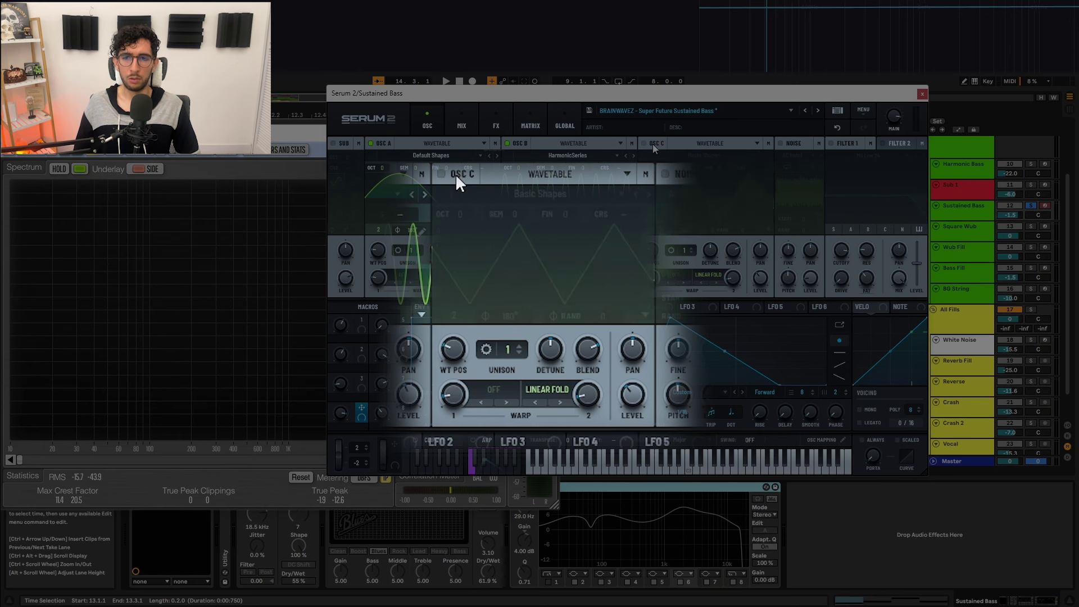
# Turn on oscillator C with Basic Shapes, show its Linear Fold distortion warp, and play all three oscillators
pyautogui.click(652, 146)
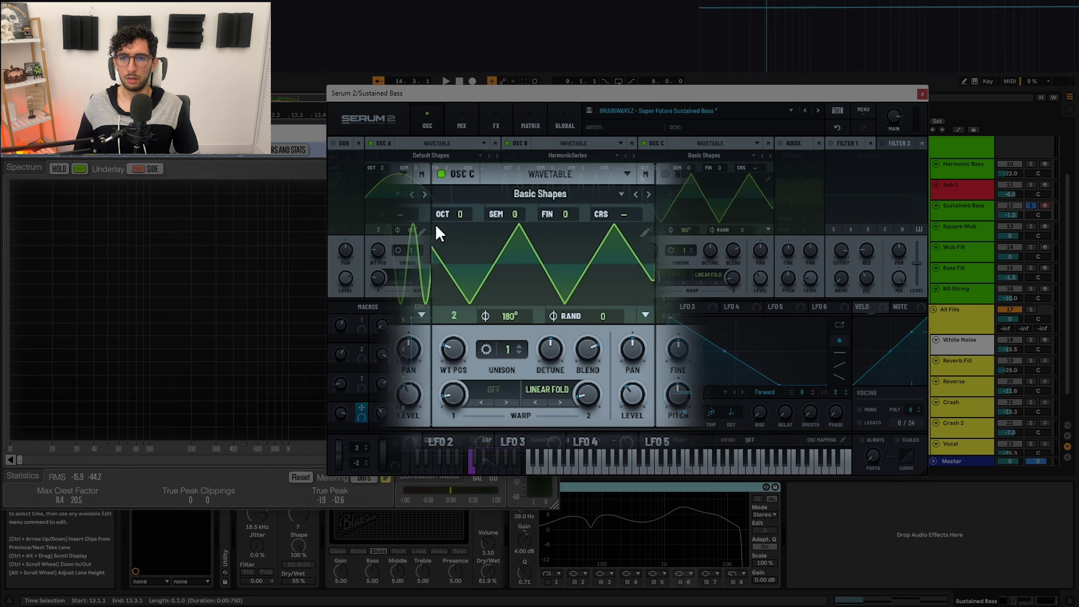
pyautogui.click(708, 274)
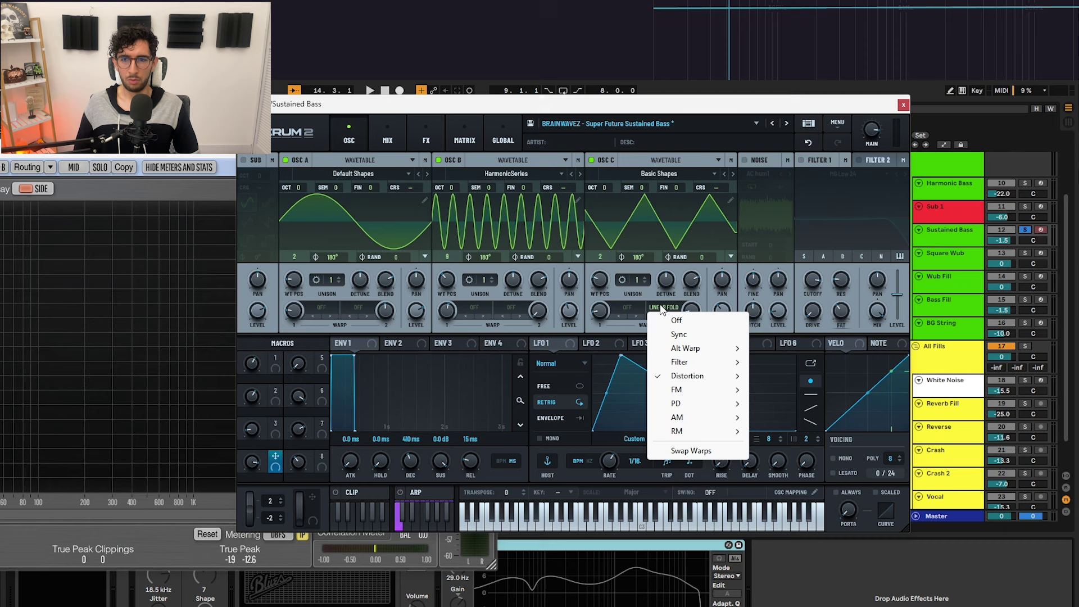
pyautogui.moveTo(739, 338)
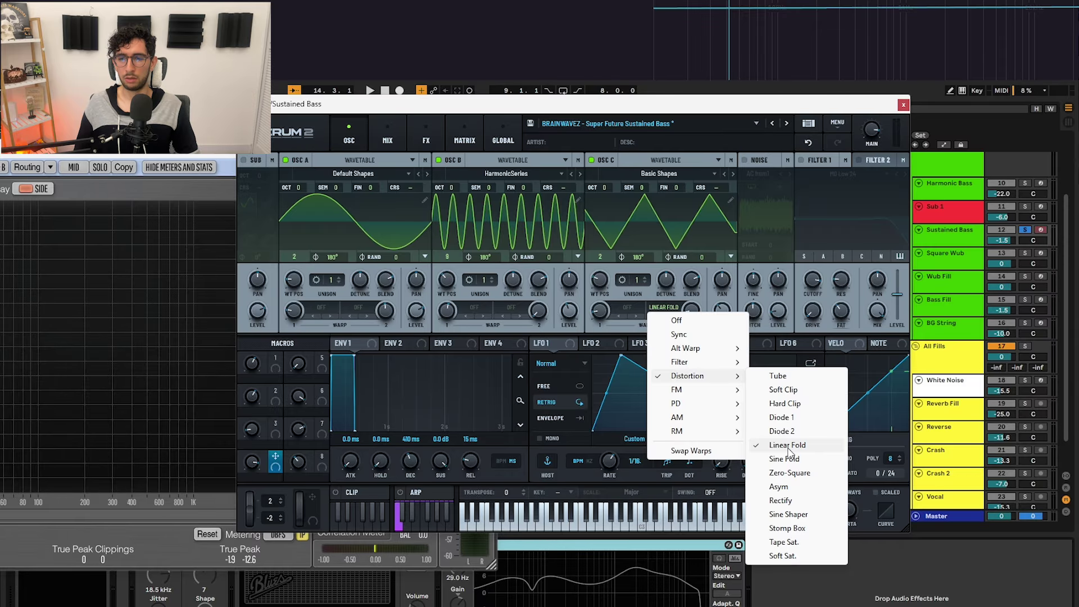
pyautogui.click(692, 310)
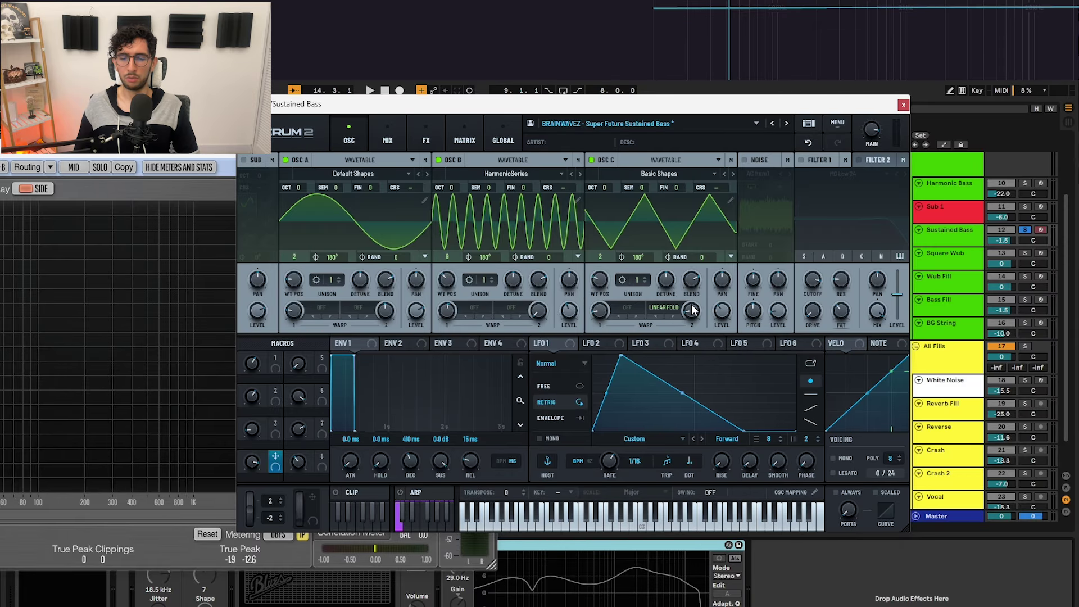
pyautogui.press('space')
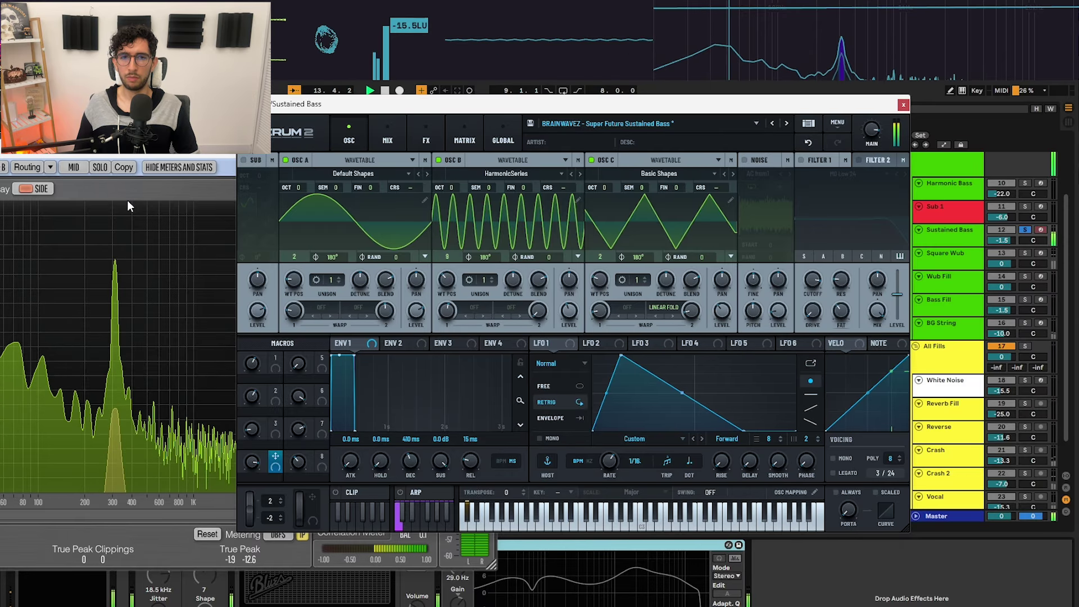
# Examine the Sustained Bass spectrum in SPAN during playback, close the analyzer, and play the bass again
pyautogui.click(171, 158)
pyautogui.press('space')
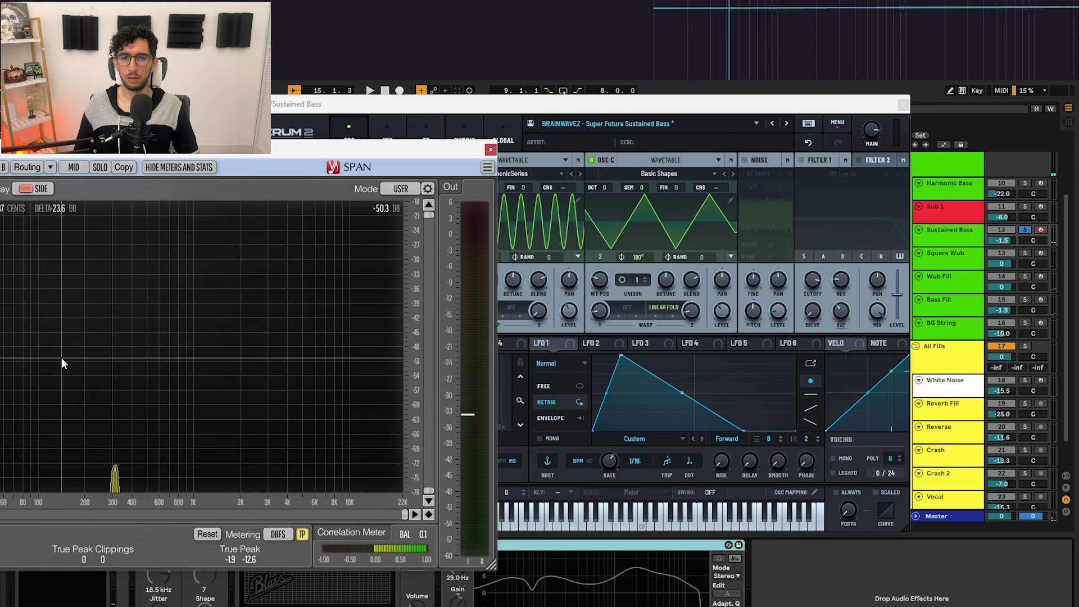
pyautogui.press('space')
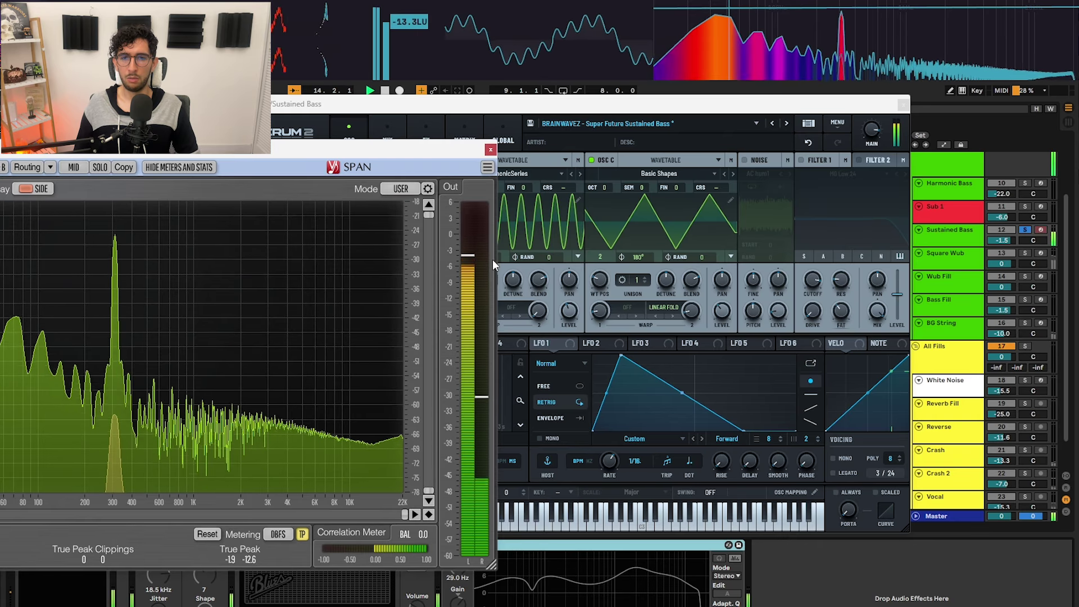
pyautogui.press('space')
pyautogui.click(491, 150)
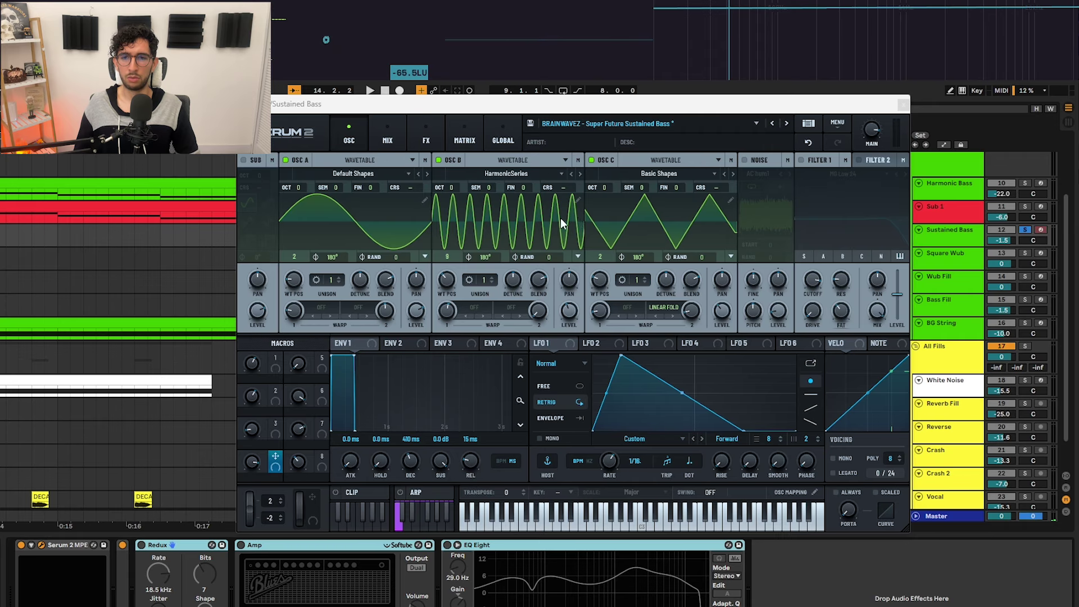
pyautogui.press('space')
pyautogui.press('space')
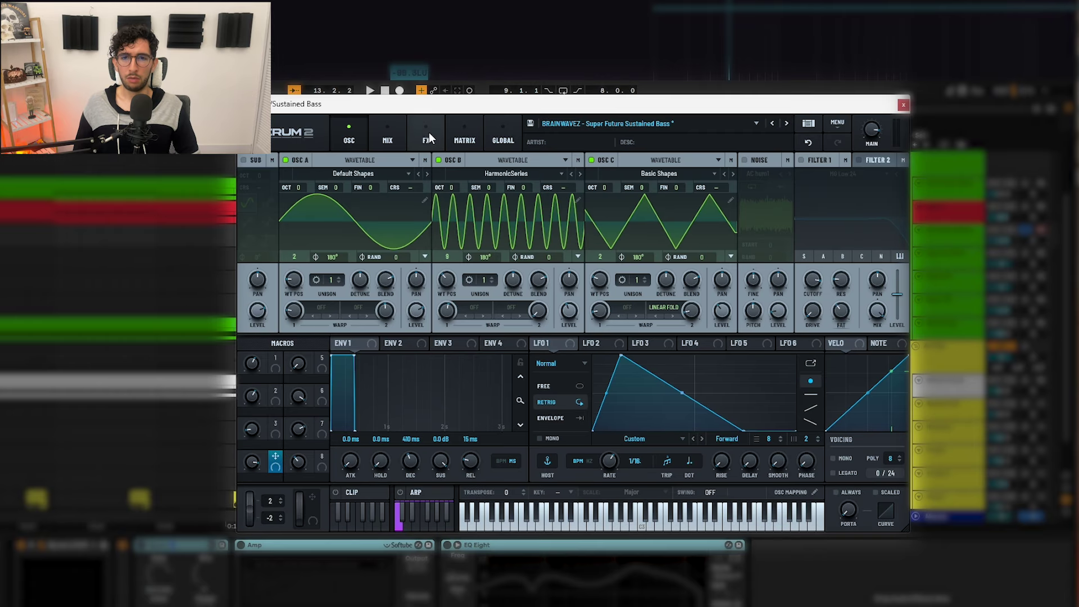
# Open the Sustained Bass effects in Serum 2 and bypass the compressor
pyautogui.click(430, 134)
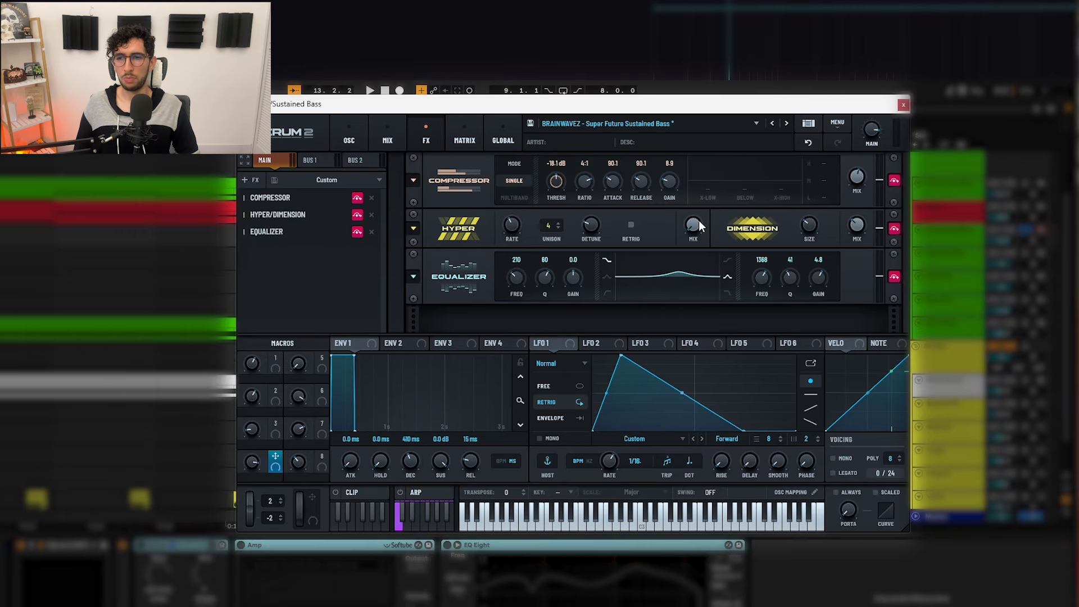
pyautogui.click(357, 198)
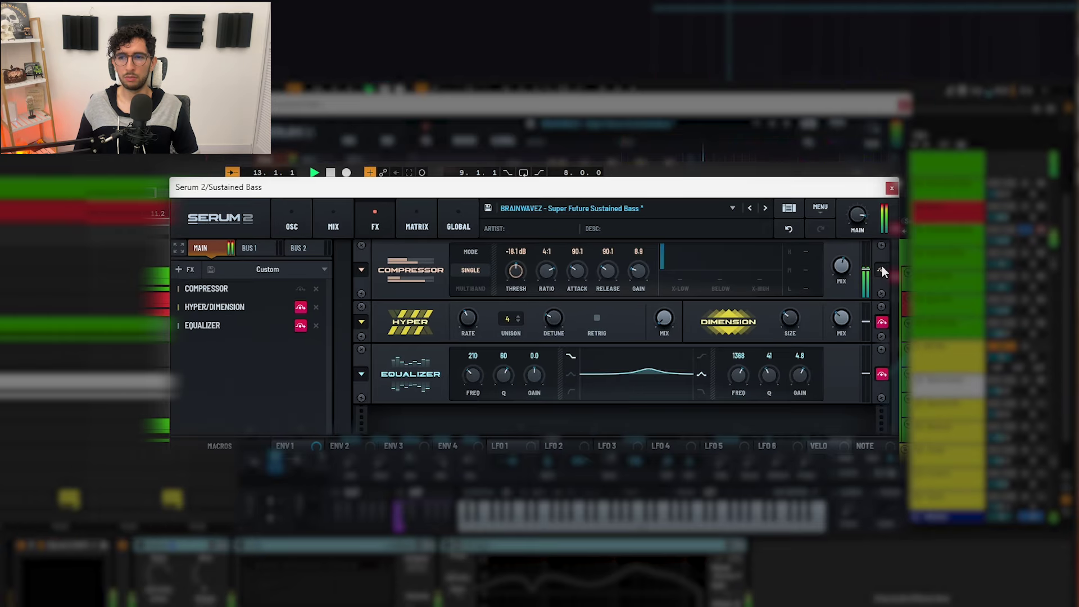
# Bypass Hyper/Dimension and the equalizer in the Sustained Bass effects during playback, and close the synth from its oscillator page
pyautogui.press('space')
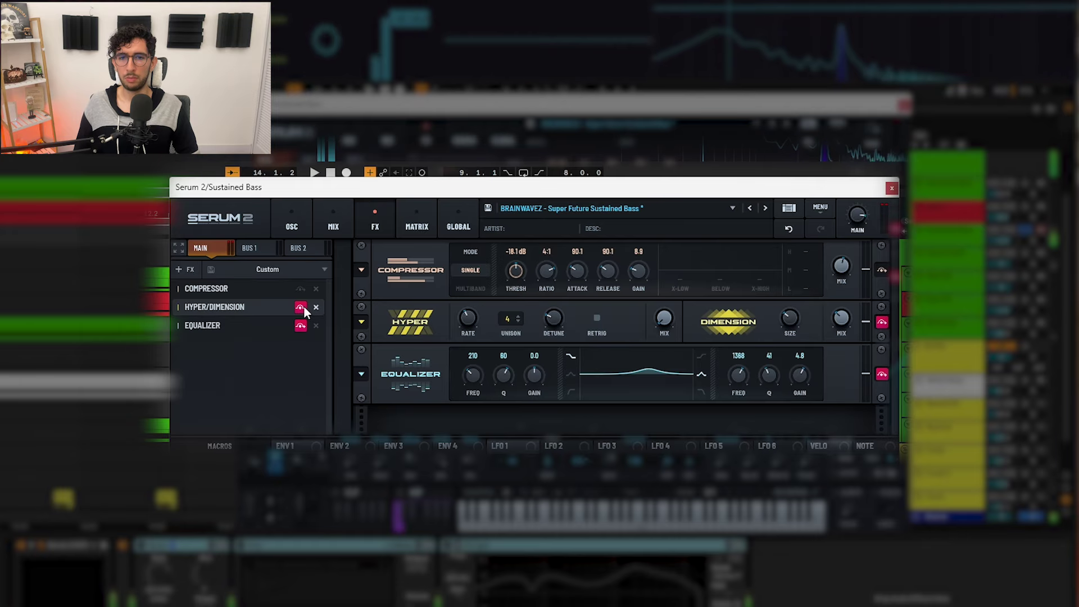
pyautogui.click(300, 307)
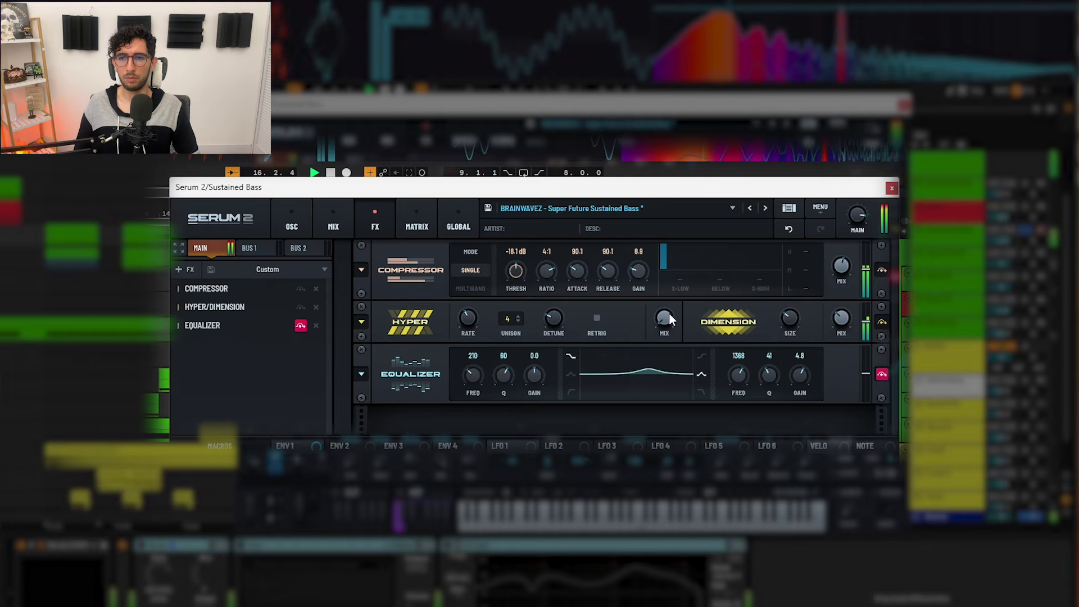
pyautogui.click(882, 374)
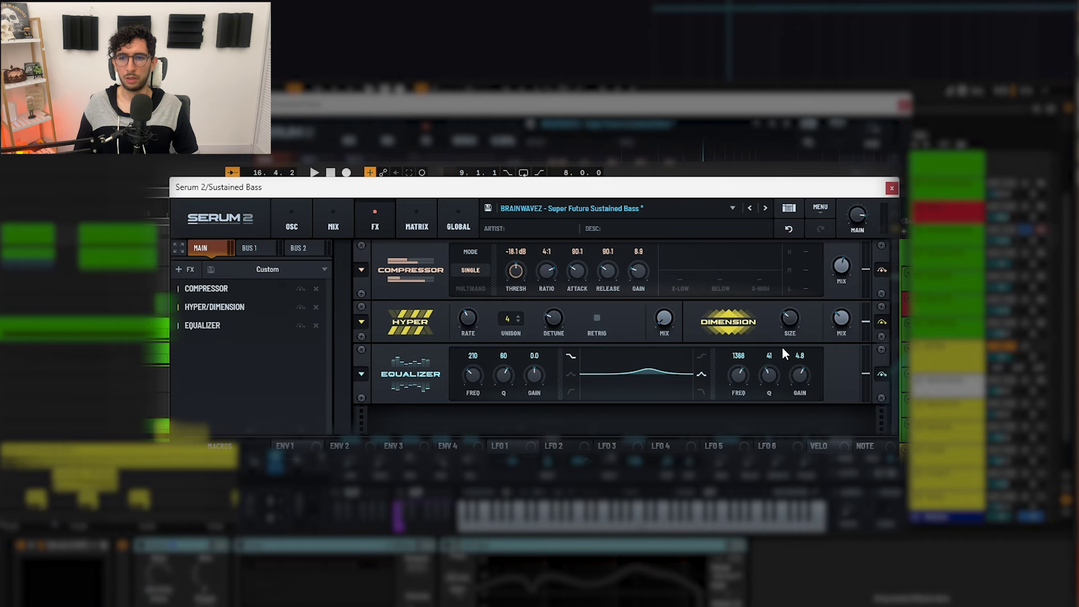
pyautogui.press('space')
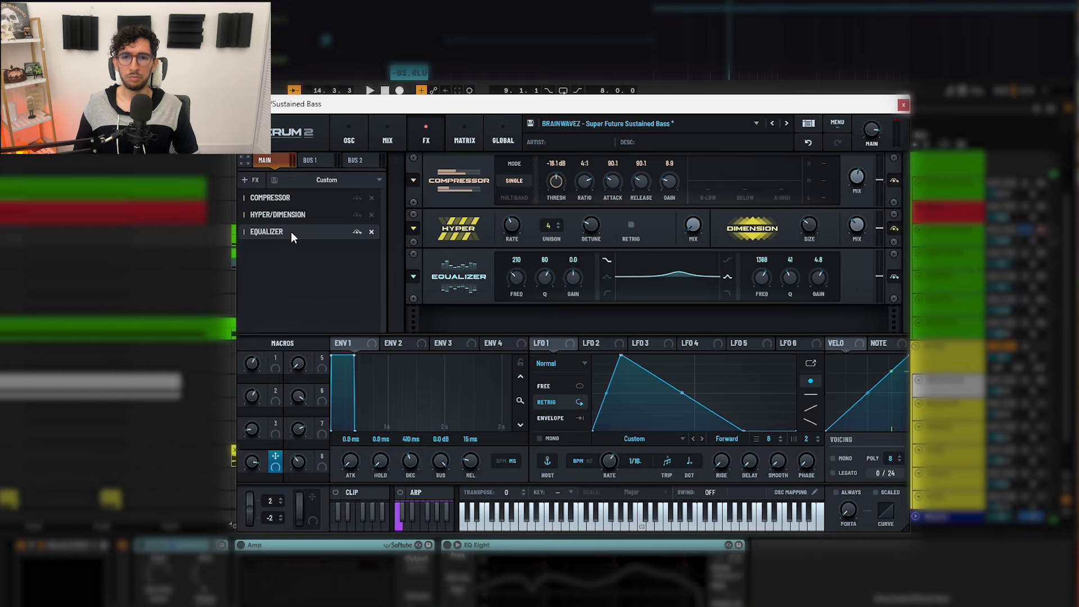
pyautogui.click(351, 142)
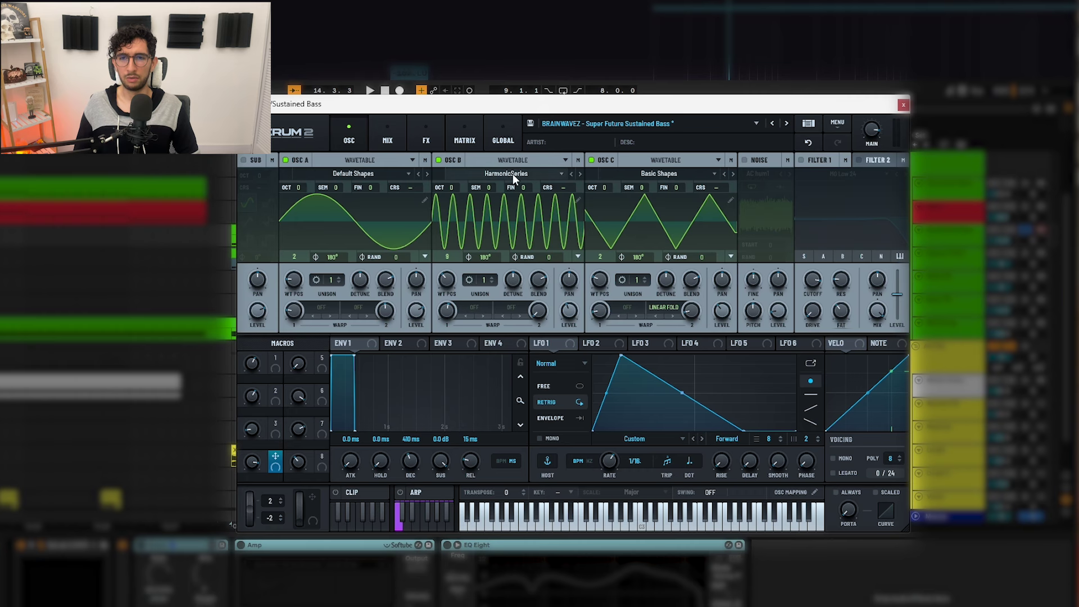
pyautogui.click(903, 105)
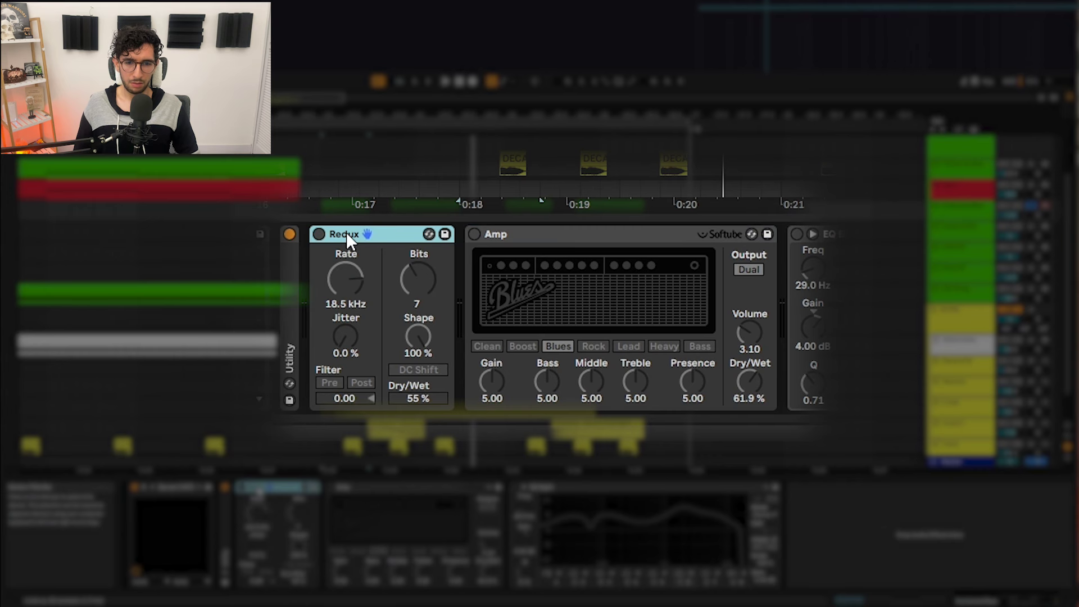
# Turn on Redux and the Amp in the Sustained Bass device chain and play the bass to hear both
pyautogui.click(141, 544)
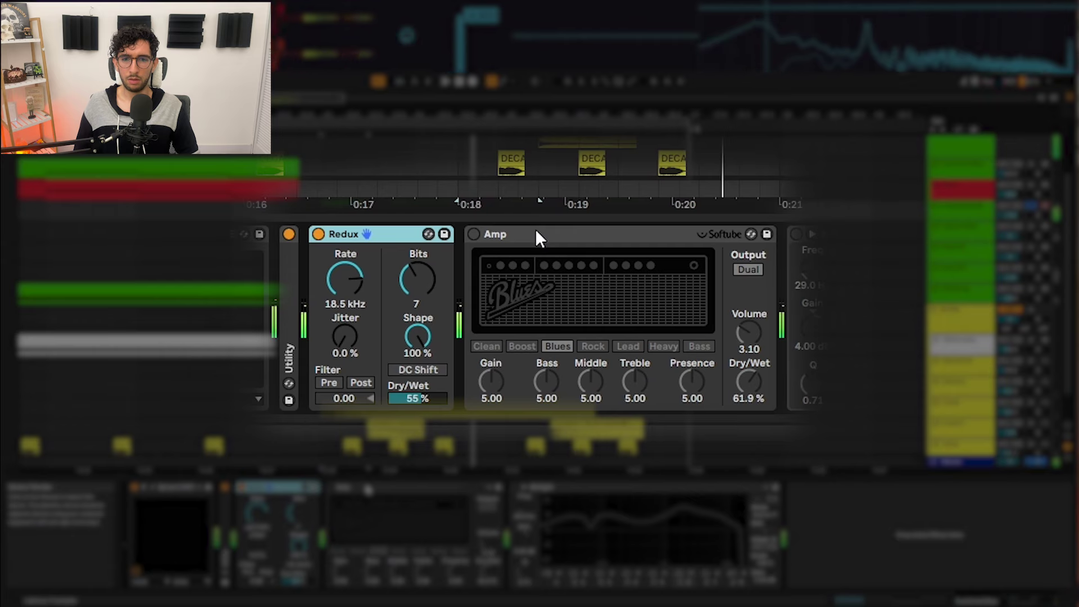
pyautogui.click(328, 487)
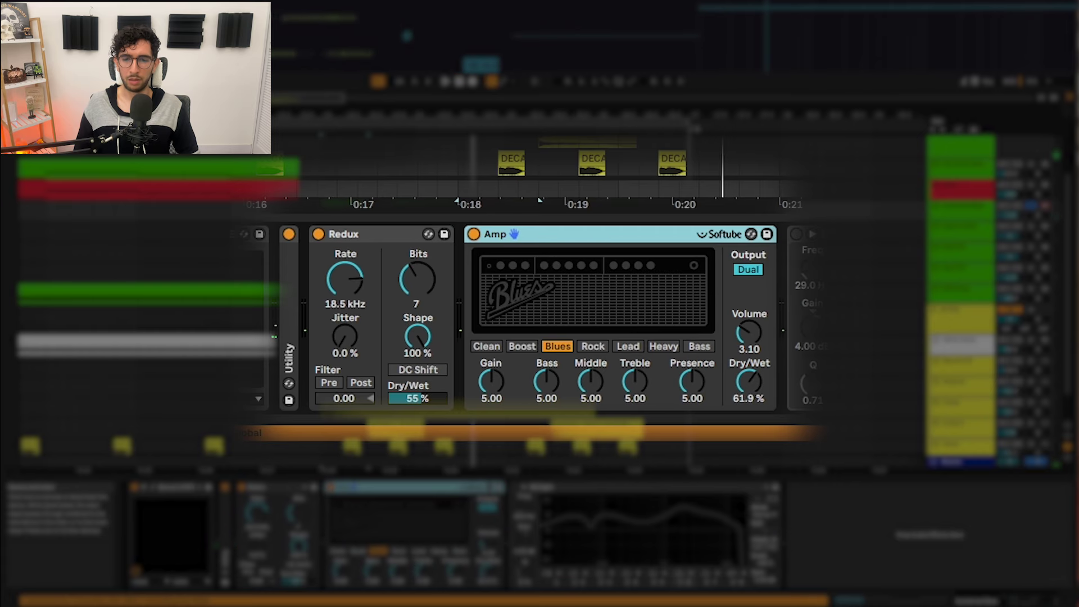
pyautogui.press('space')
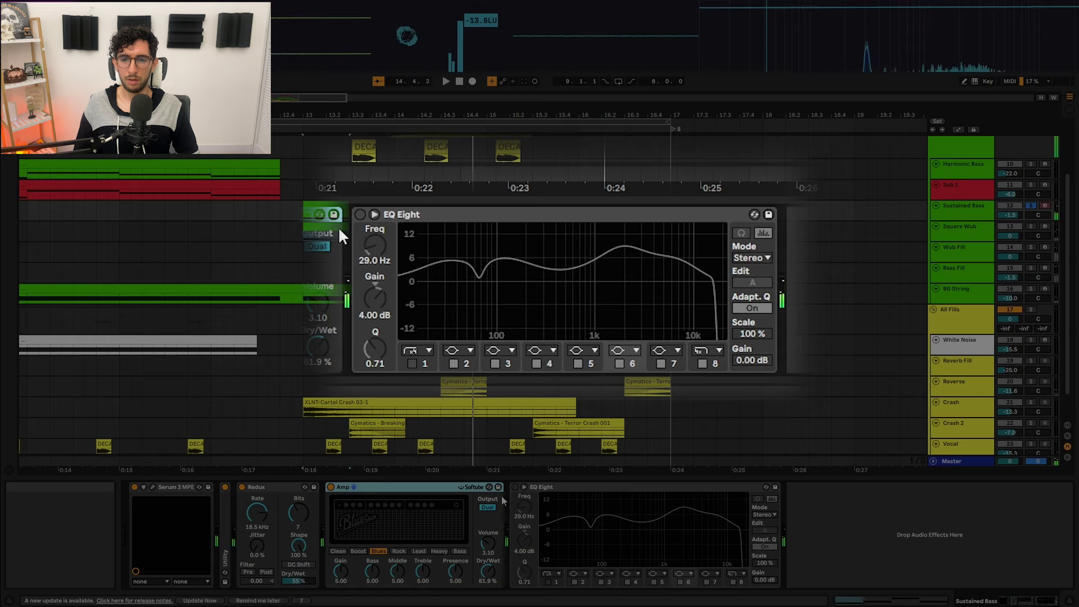
pyautogui.press('space')
# Turn on EQ Eight for the Sustained Bass, inspect its high-frequency bands, and compare the sound with and without it during playback
pyautogui.click(561, 486)
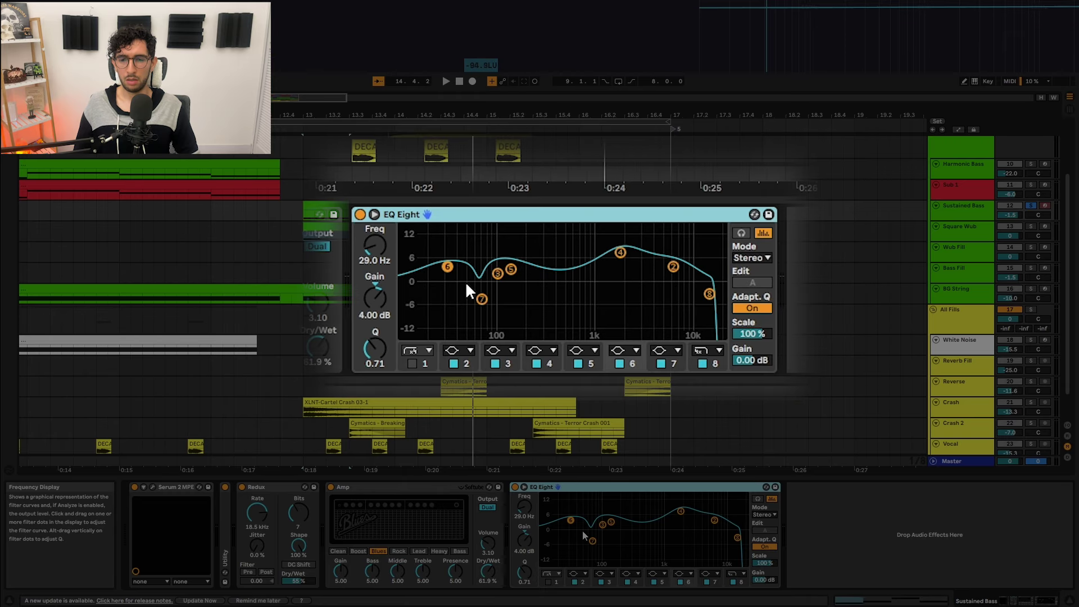
pyautogui.click(619, 253)
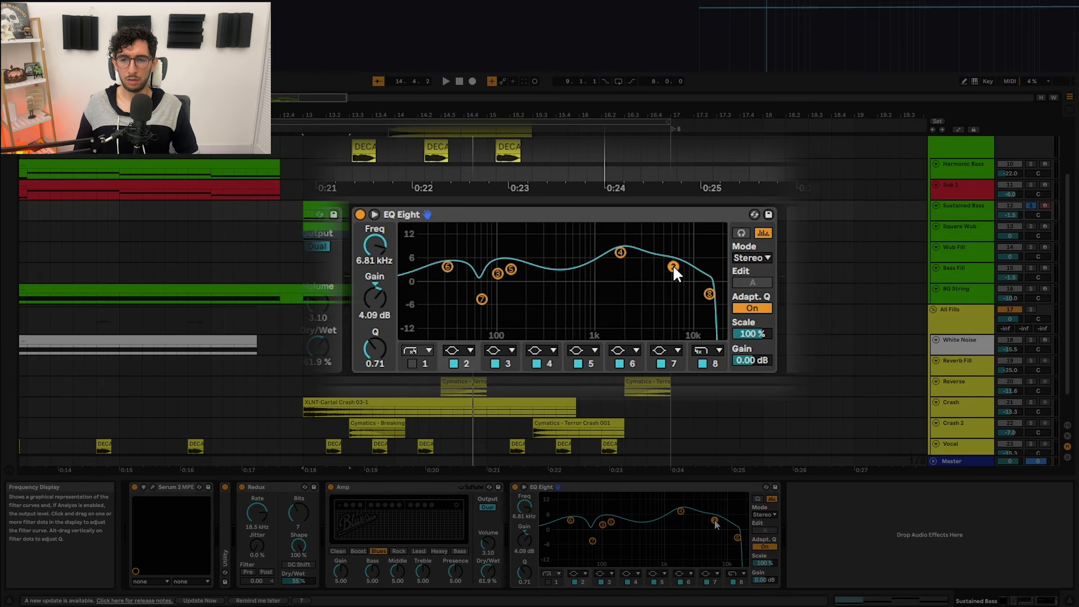
pyautogui.click(709, 293)
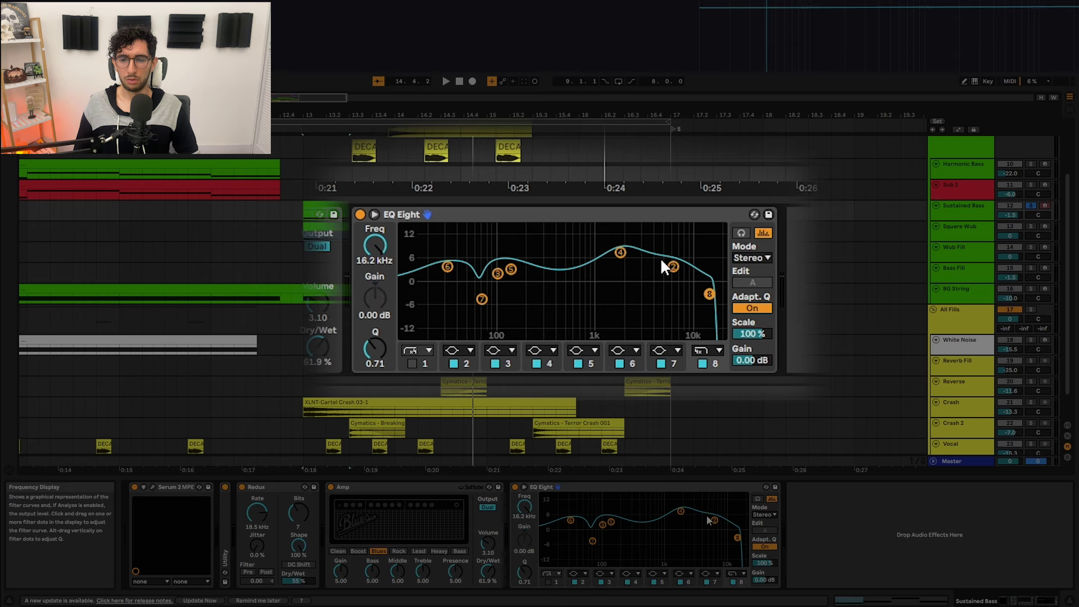
pyautogui.click(604, 485)
pyautogui.press('space')
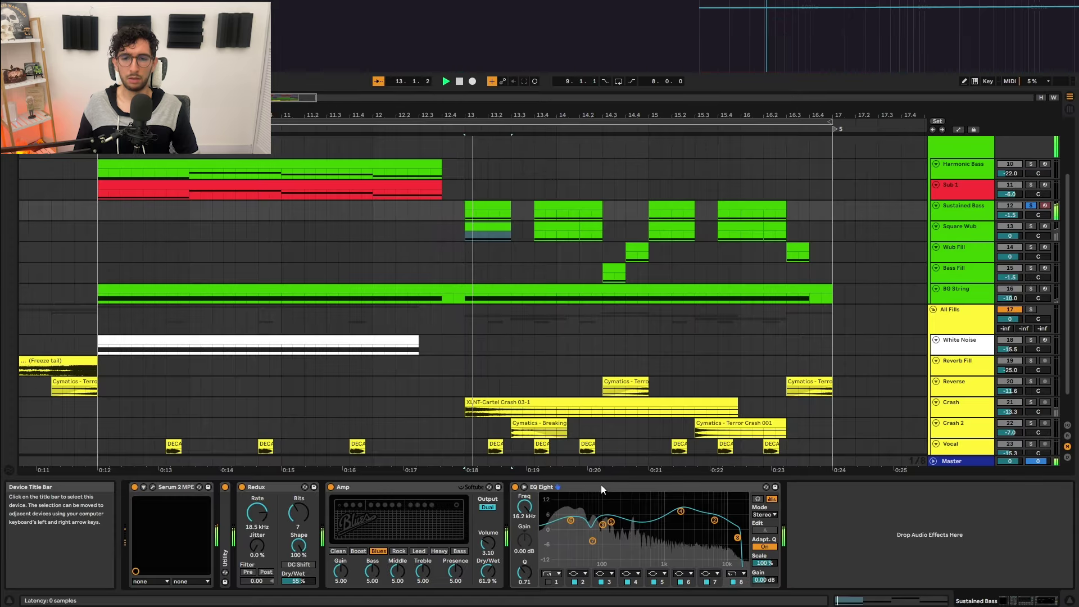
pyautogui.click(515, 487)
pyautogui.click(515, 487)
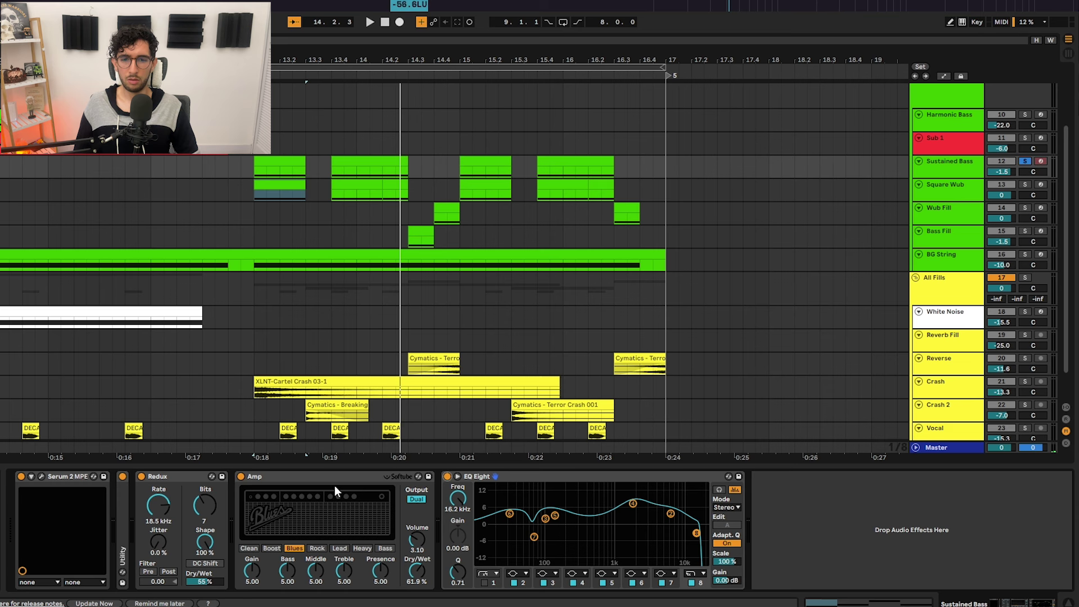
# Review the Amp and Redux devices in the Sustained Bass chain
pyautogui.click(383, 487)
pyautogui.click(273, 488)
pyautogui.click(368, 476)
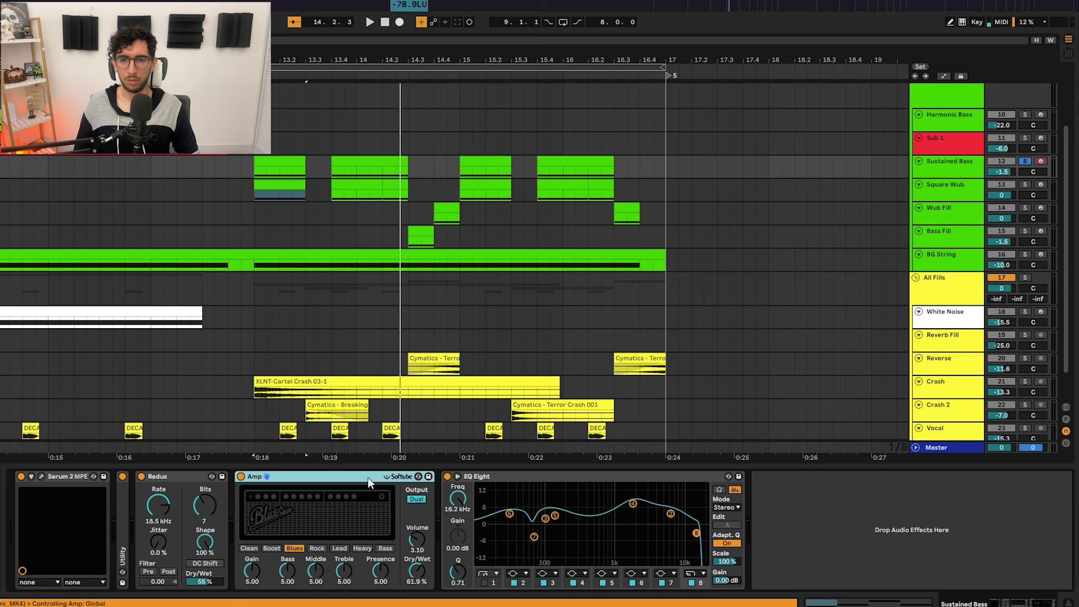
pyautogui.click(181, 476)
pyautogui.click(314, 479)
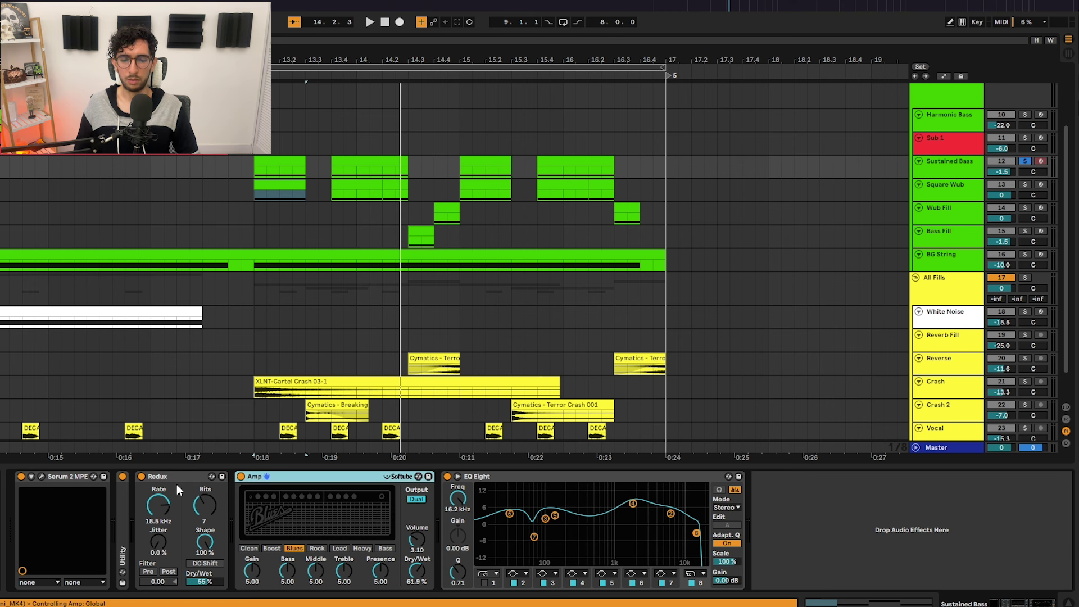
pyautogui.click(161, 476)
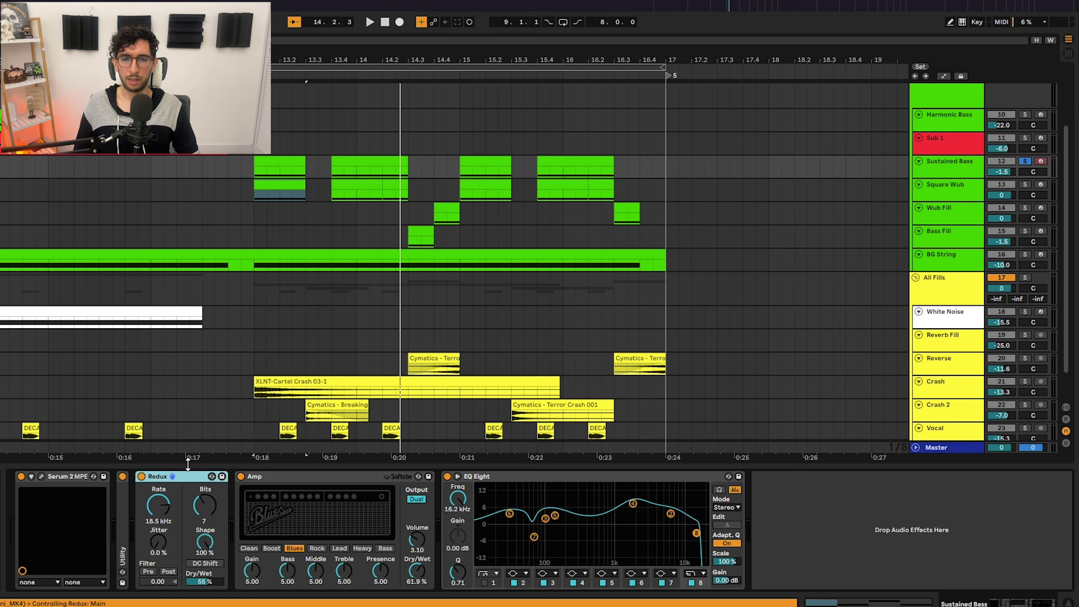
pyautogui.click(283, 477)
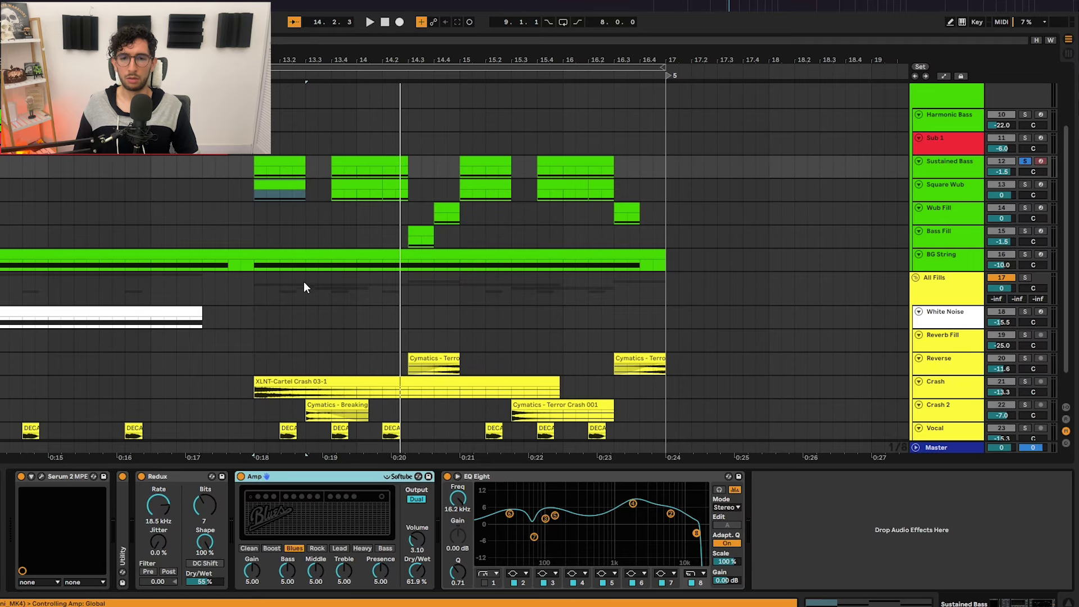
# Solo the Square Wub track and examine oscillator A's Analog_BD_Sin wavetable and PD (B) warp in its Serum 2
pyautogui.click(272, 185)
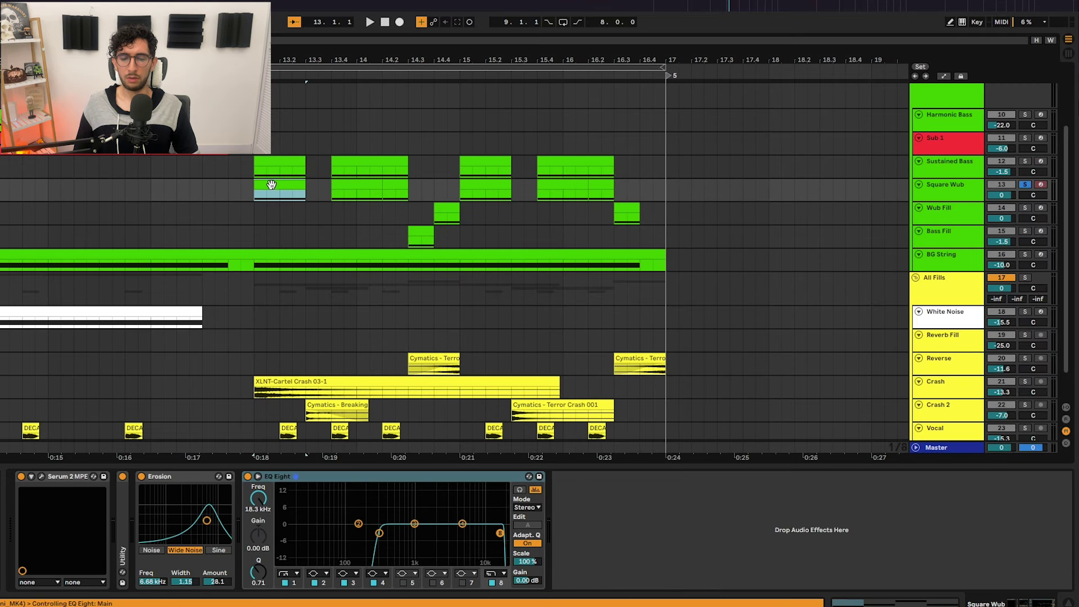
pyautogui.press('space')
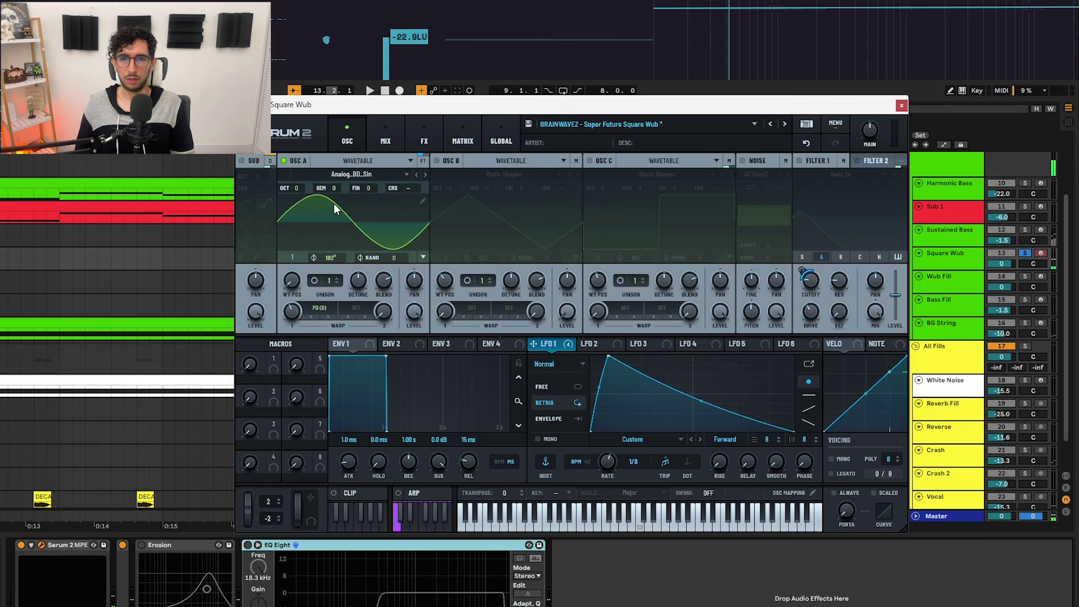
pyautogui.click(359, 175)
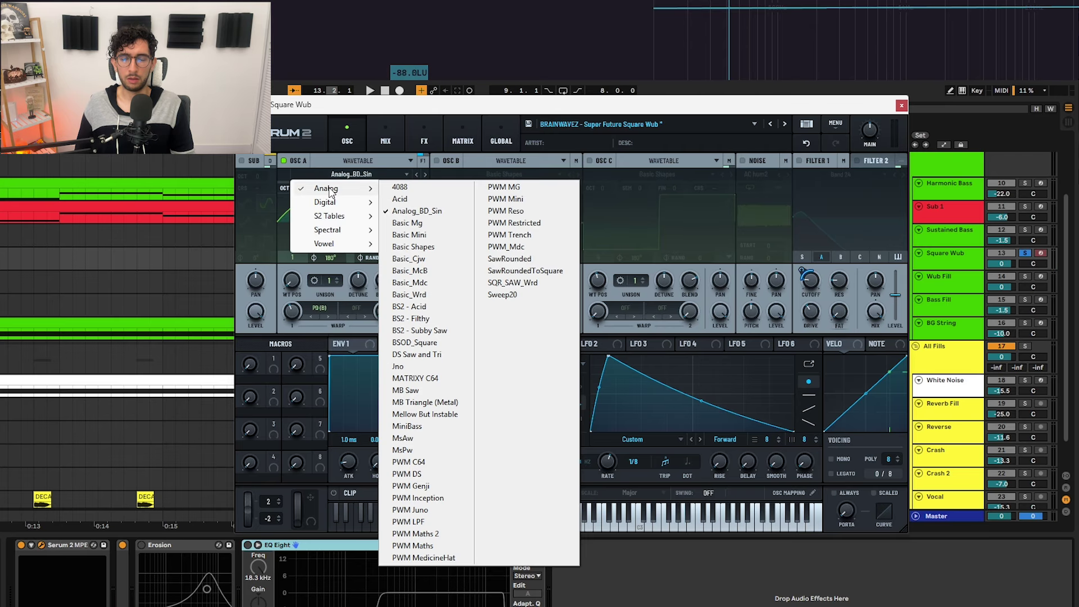
pyautogui.click(335, 173)
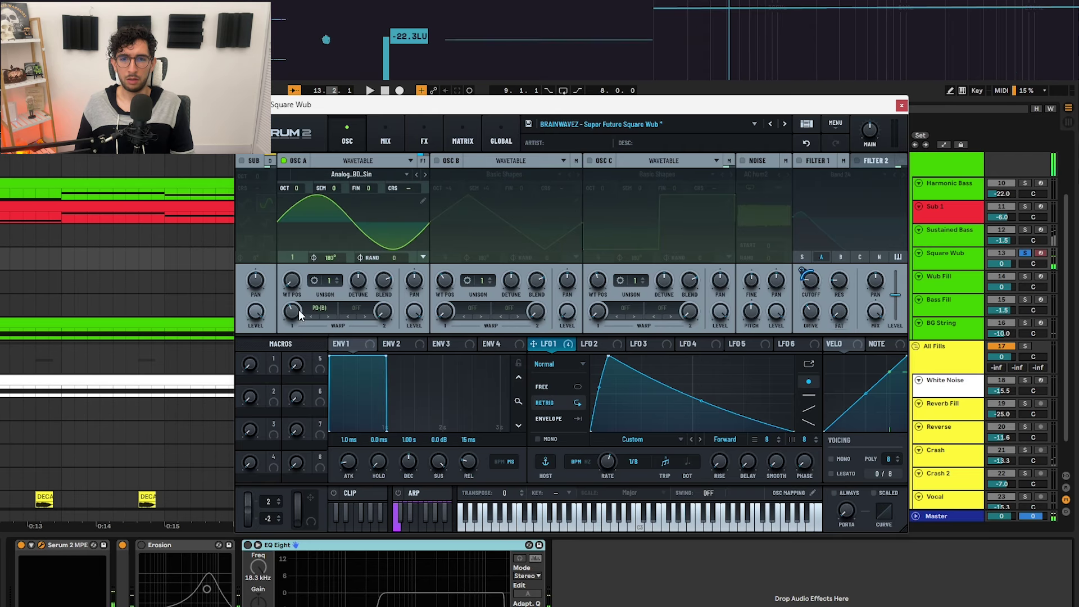
pyautogui.click(321, 307)
pyautogui.click(288, 312)
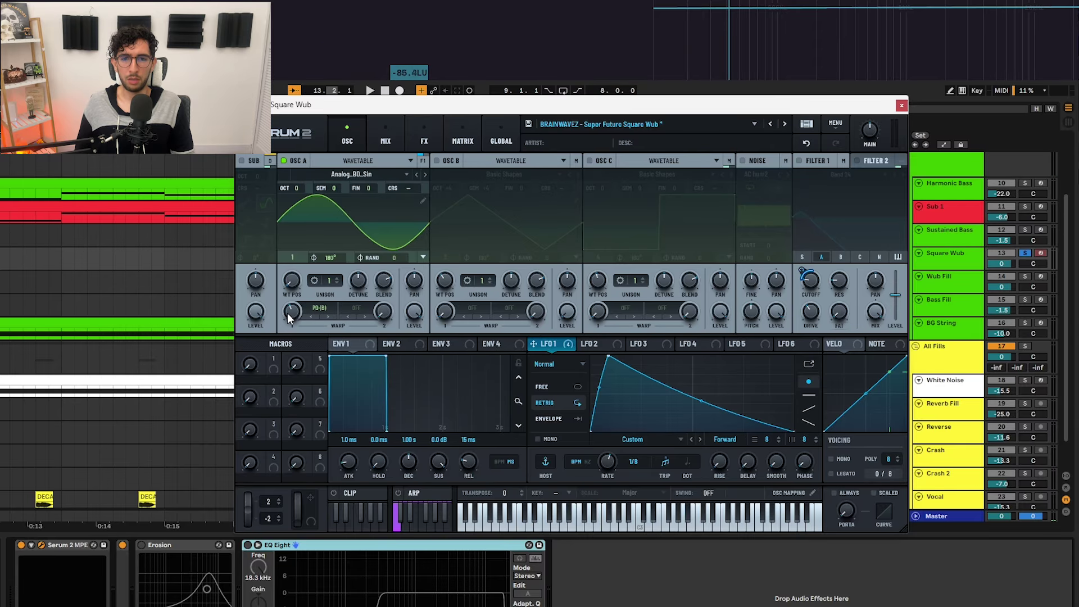
# Turn on oscillator B with Basic Shapes in the Square Wub patch and play it together with oscillator A
pyautogui.click(437, 161)
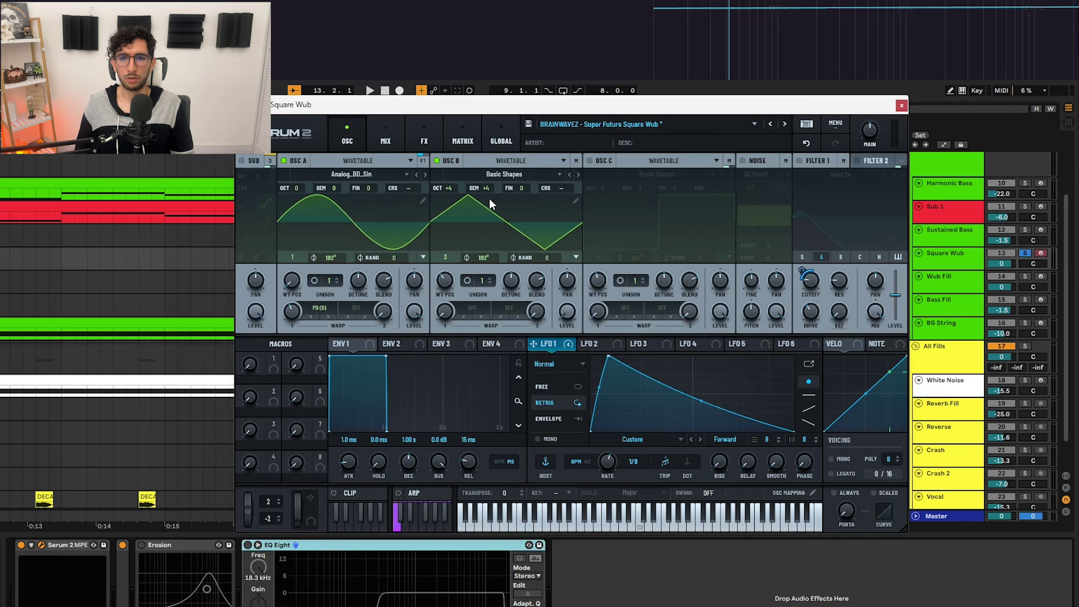
pyautogui.press('space')
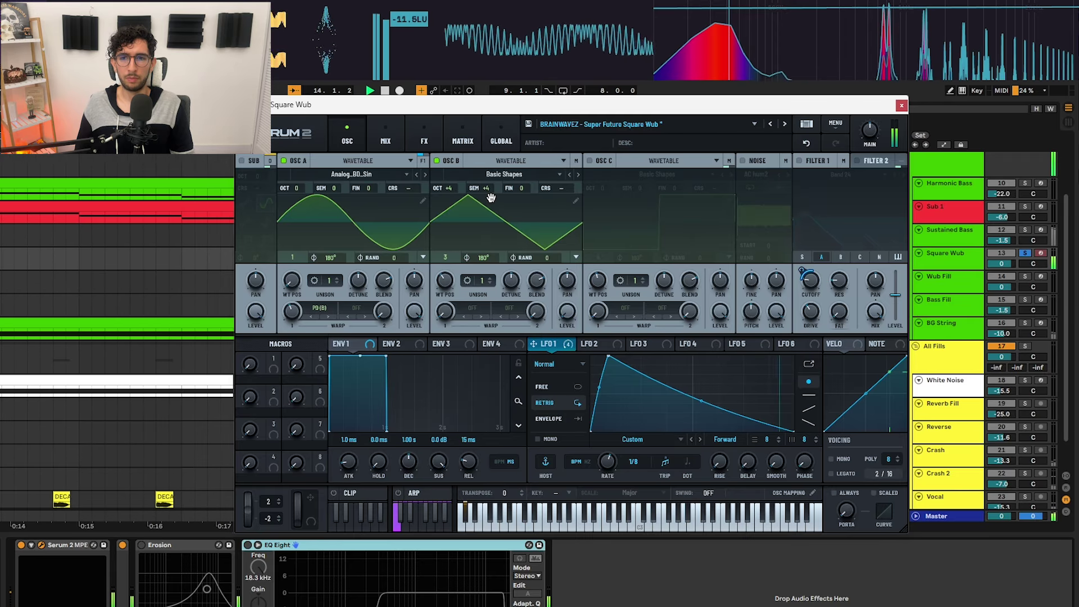
pyautogui.press('space')
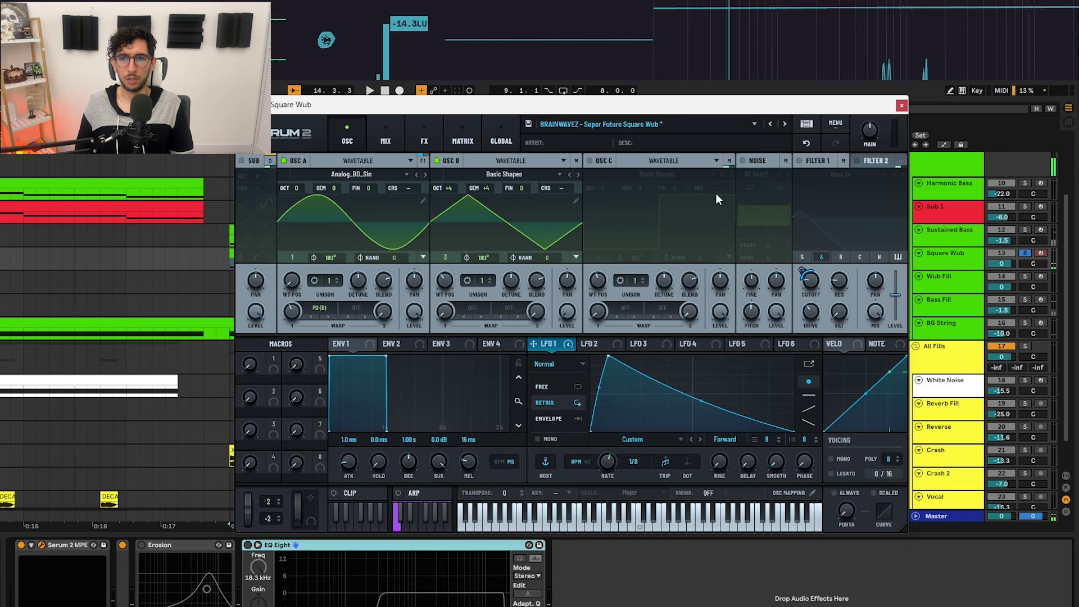
# Turn on Filter 1 with the Band 24 type, play the Square Wub repeatedly, and inspect LFO 1's modulation of the cutoff
pyautogui.click(800, 161)
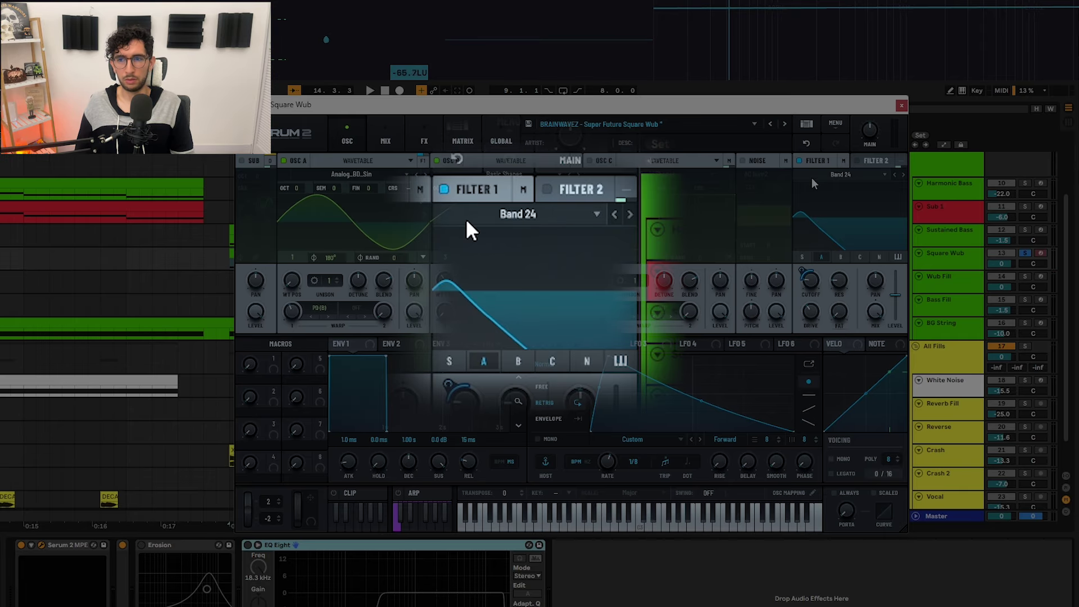
pyautogui.press('space')
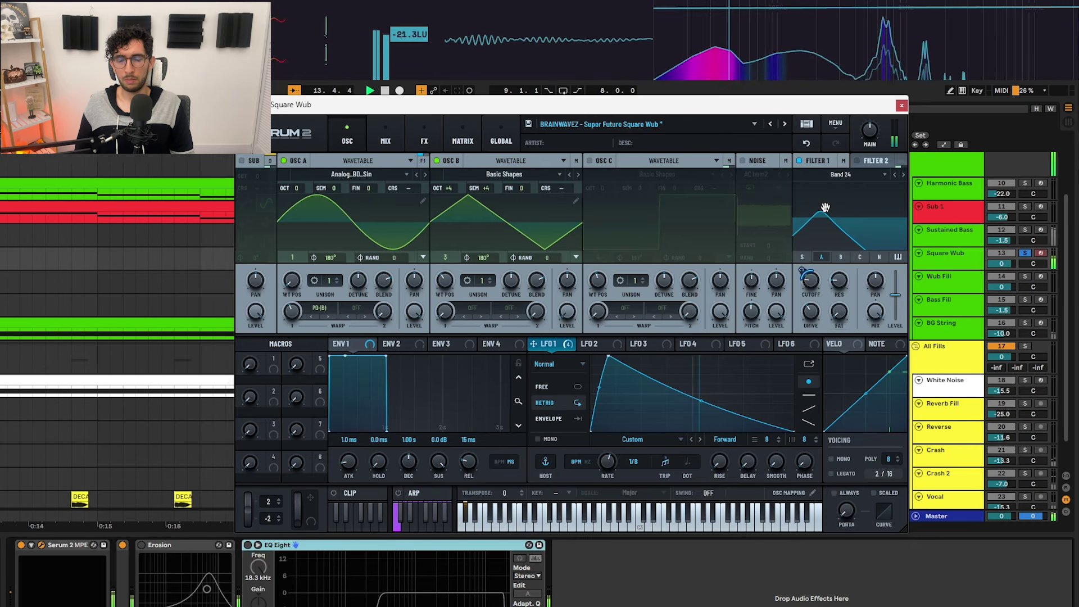
pyautogui.press('space')
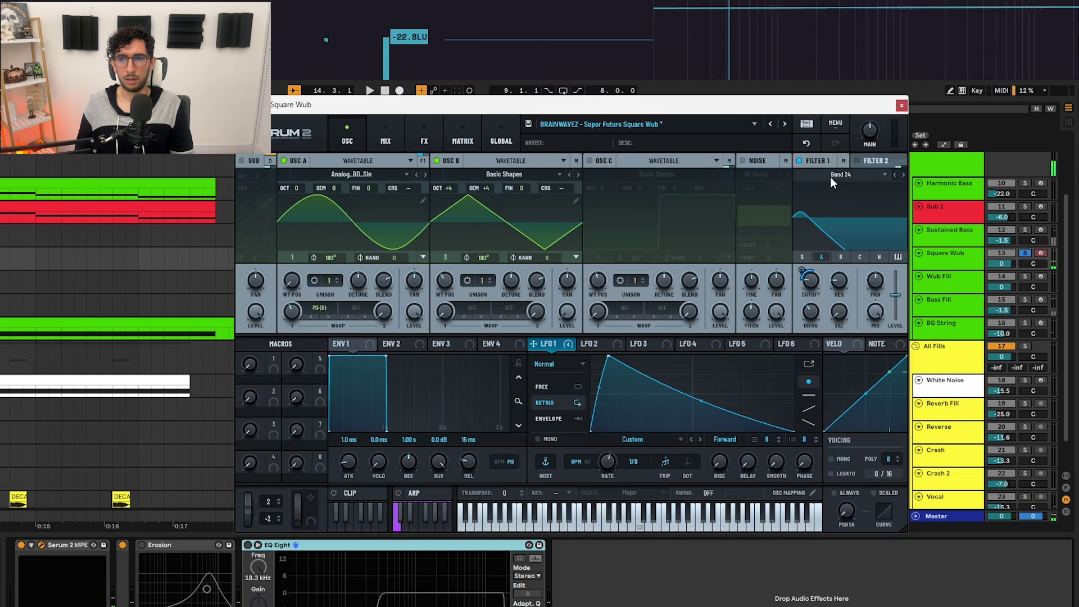
pyautogui.press('space')
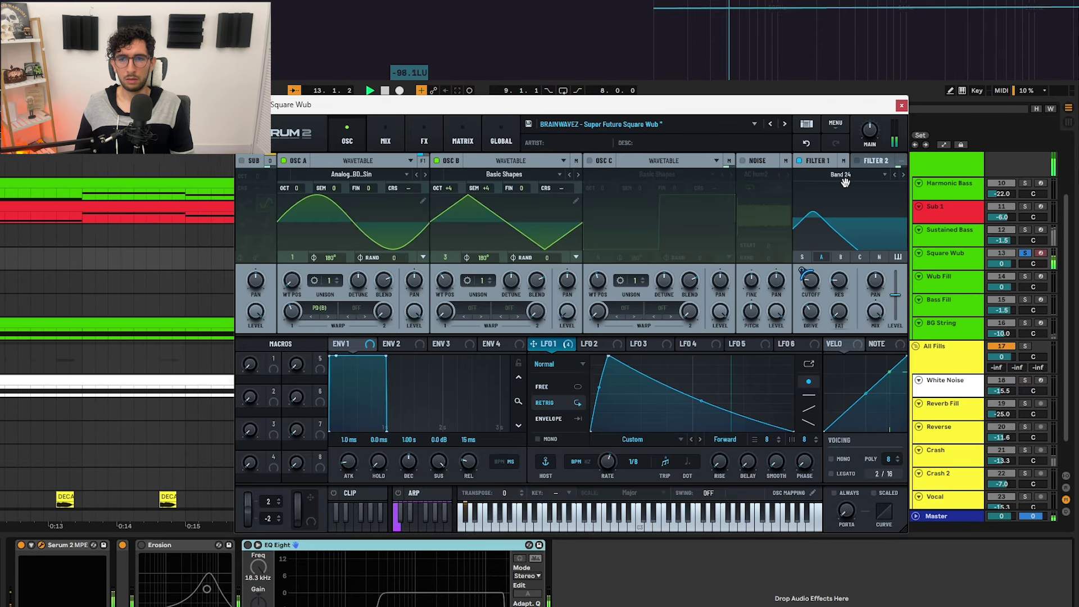
pyautogui.press('space')
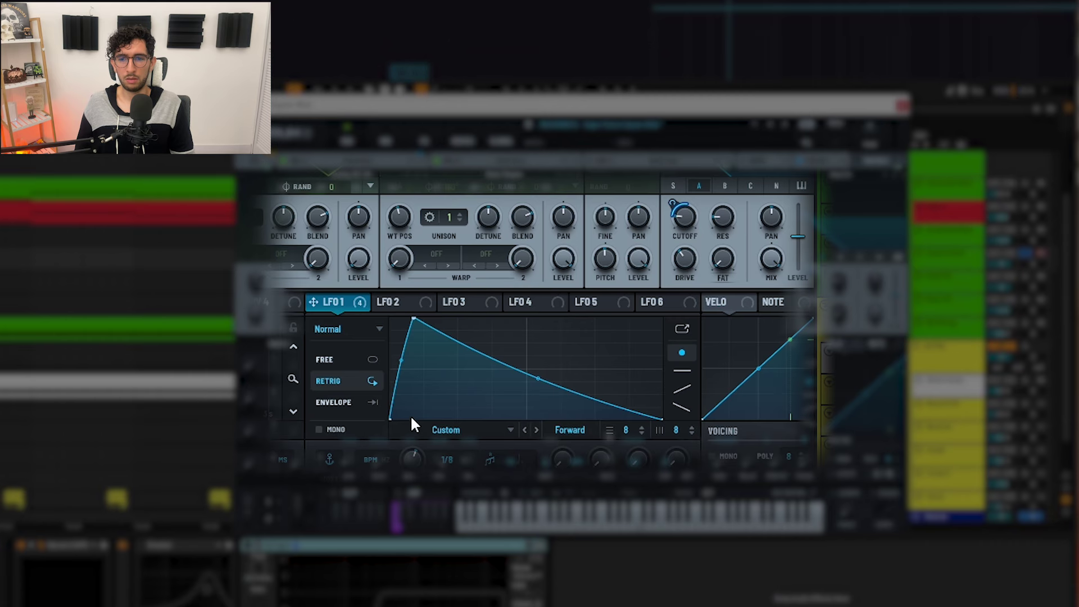
pyautogui.moveTo(669, 203)
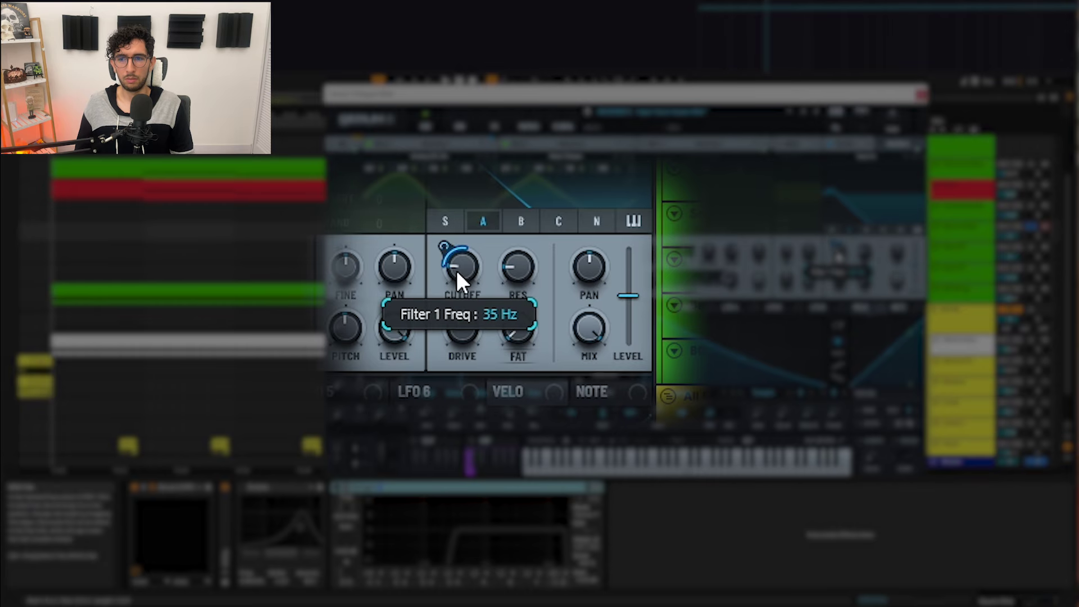
pyautogui.moveTo(462, 331)
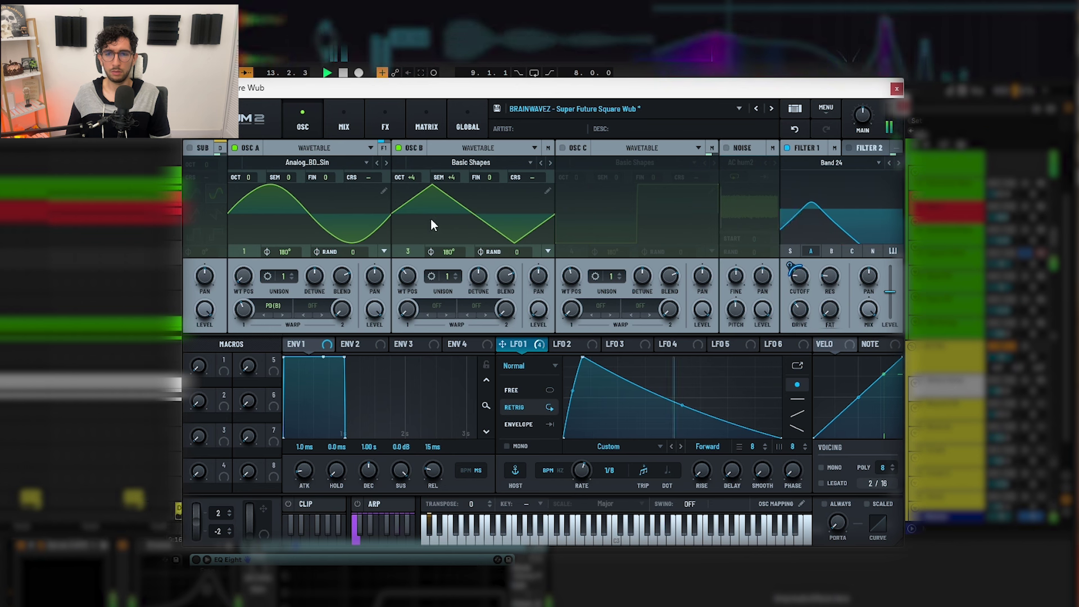
# Turn on oscillator C with Basic Shapes during playback and show its send to Bus 1
pyautogui.click(576, 150)
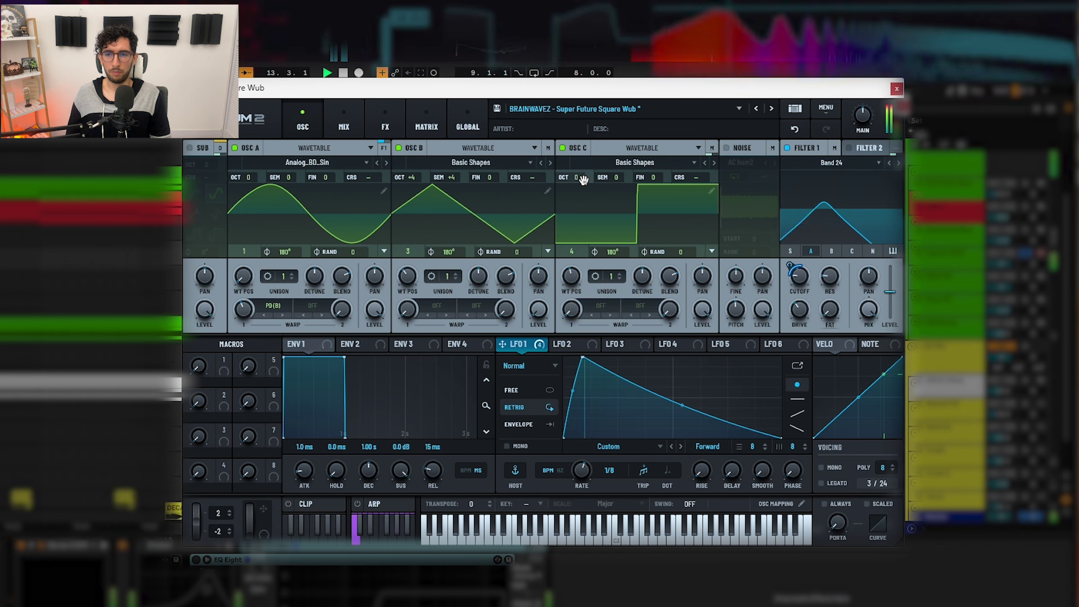
pyautogui.click(708, 149)
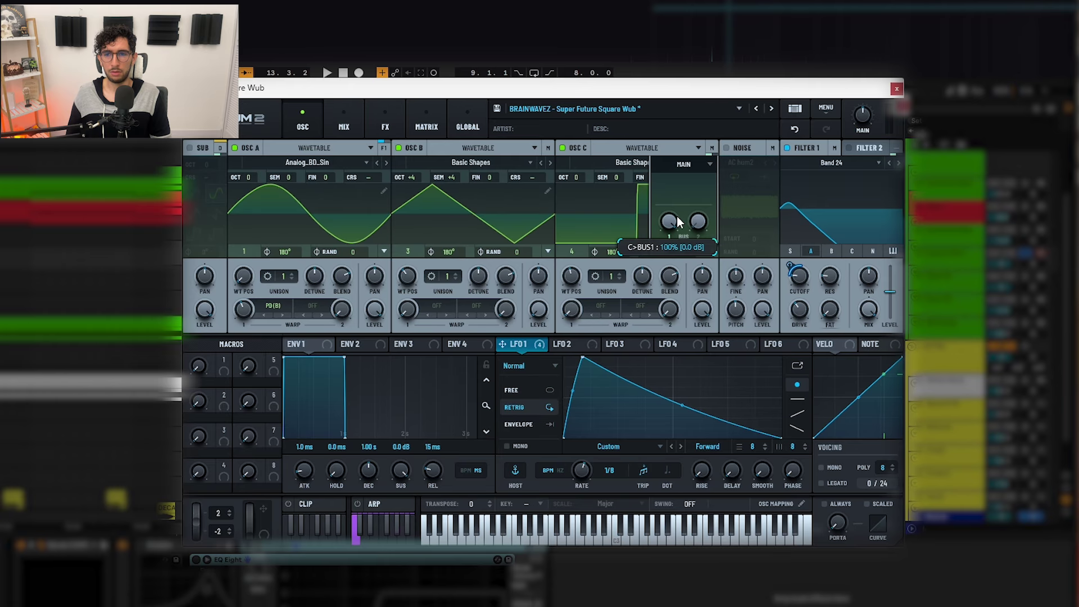
# Examine oscillator C's source options and the effect chains on the Main and Bus 1 routes of the Square Wub patch
pyautogui.click(662, 147)
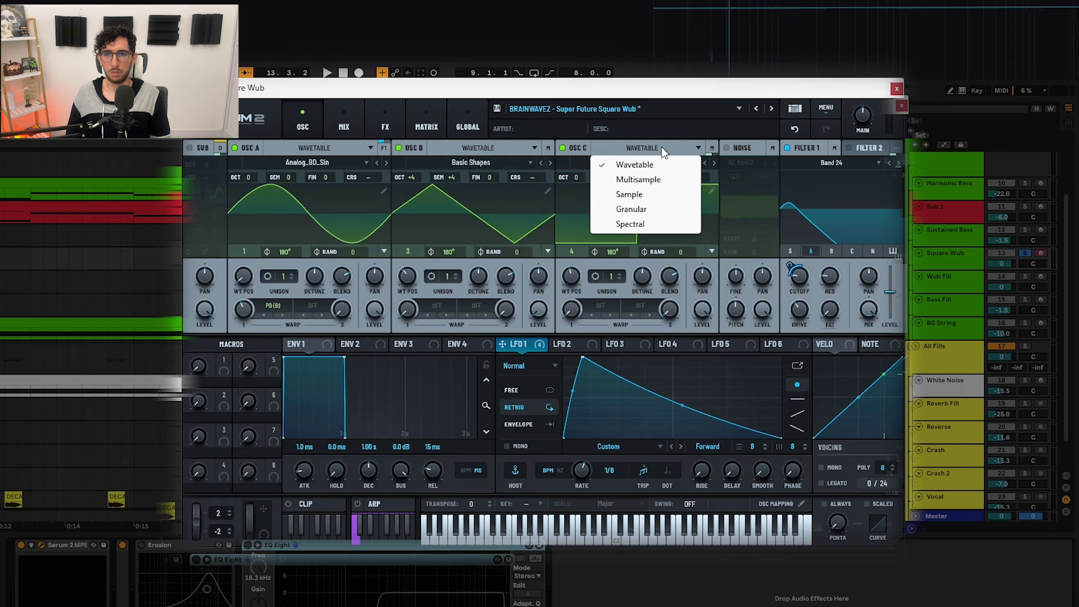
pyautogui.click(371, 120)
pyautogui.click(230, 151)
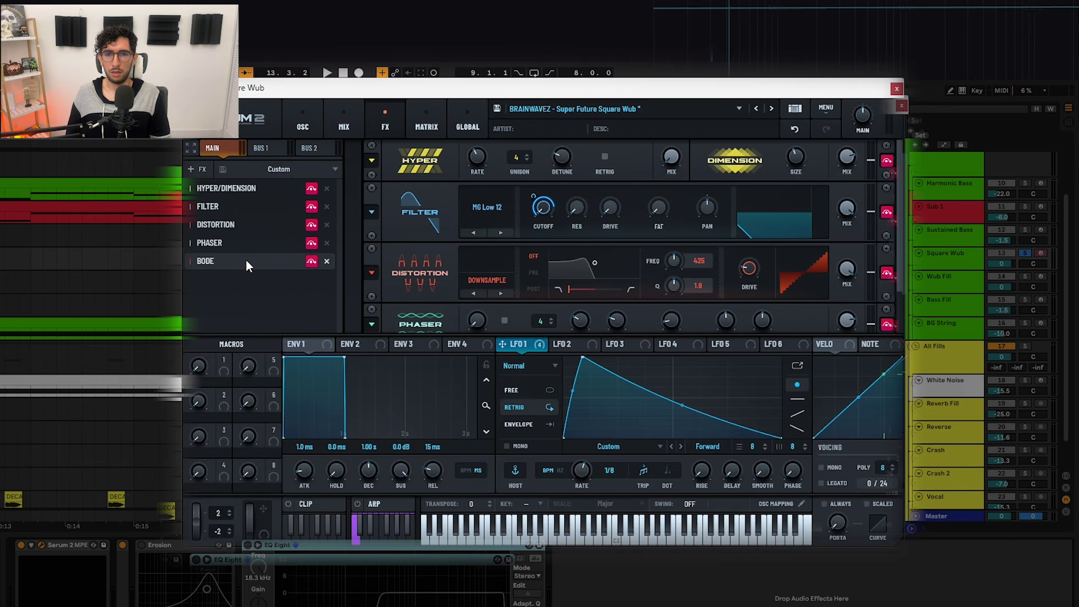
pyautogui.click(274, 149)
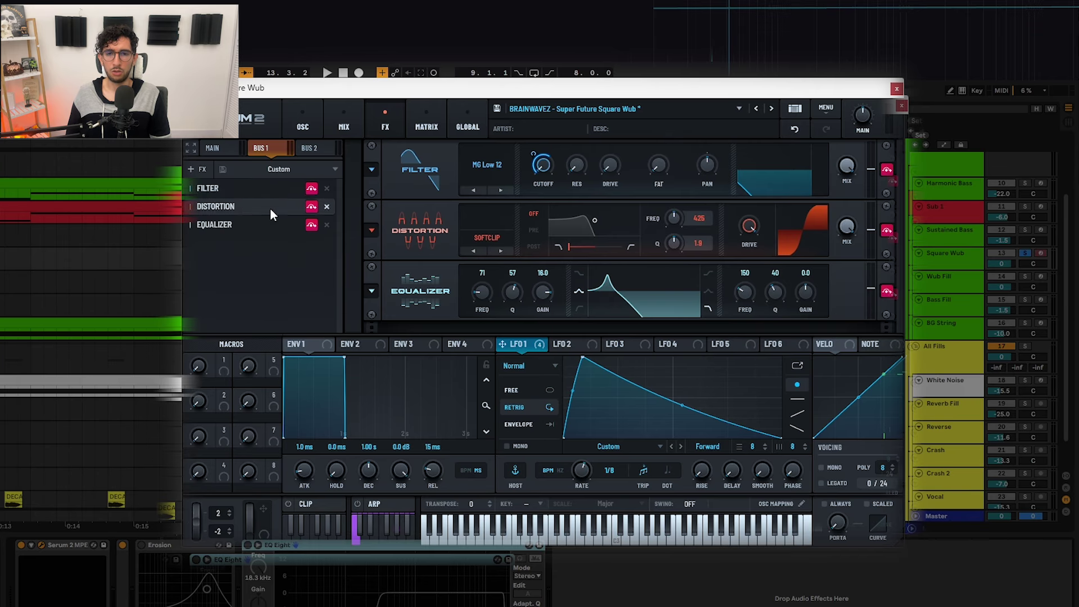
pyautogui.click(315, 123)
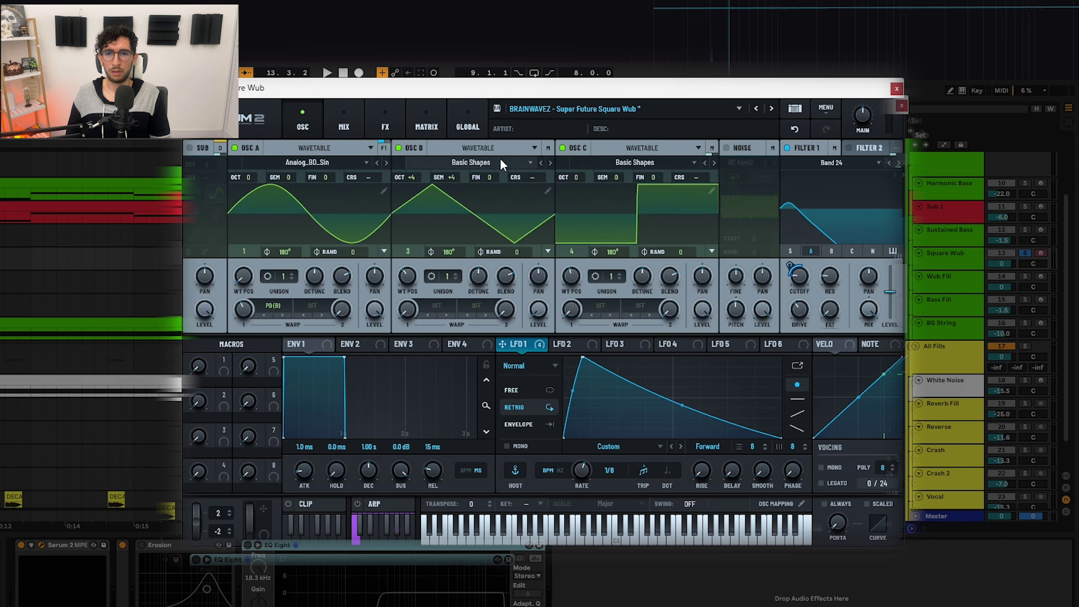
# Compare the Main, Bus 1 and Bus 2 effect racks, finishing on the Bus 1 chain
pyautogui.click(343, 124)
pyautogui.click(382, 122)
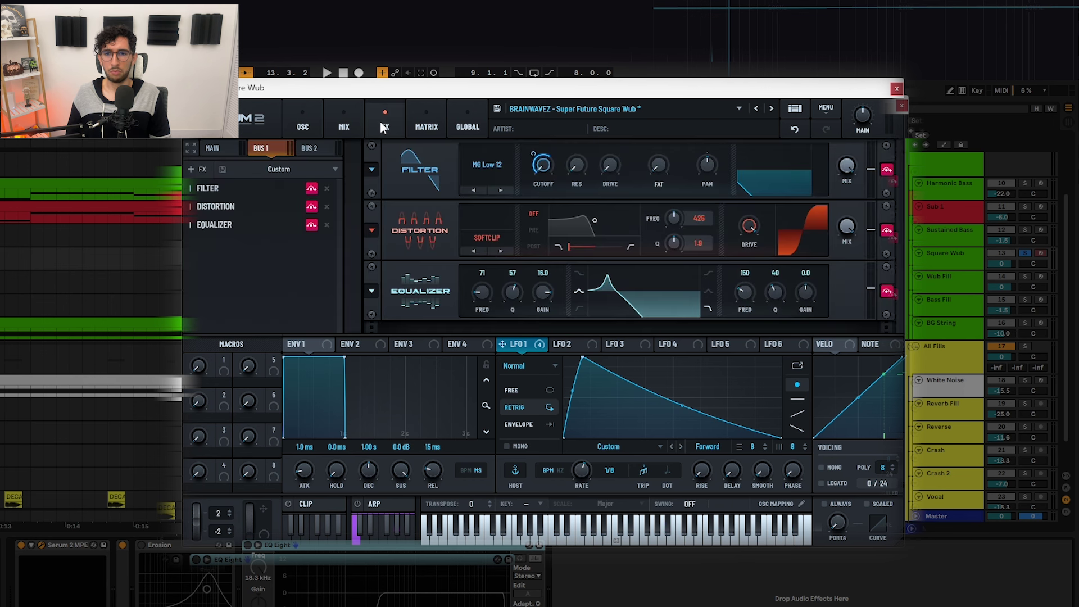
pyautogui.click(325, 147)
pyautogui.click(282, 148)
pyautogui.click(233, 147)
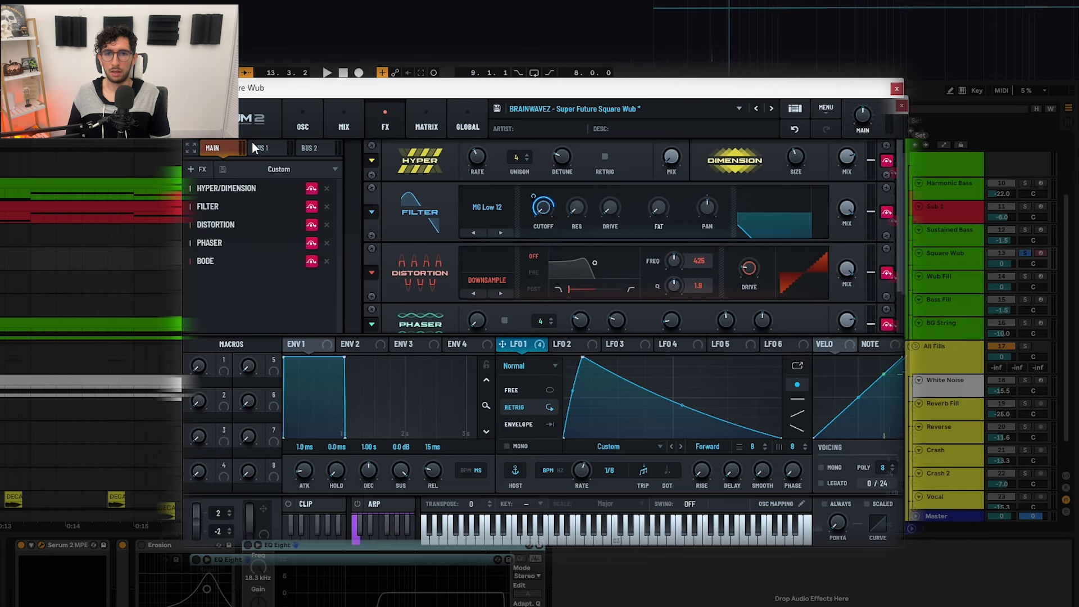
pyautogui.click(273, 151)
pyautogui.click(308, 148)
pyautogui.click(282, 149)
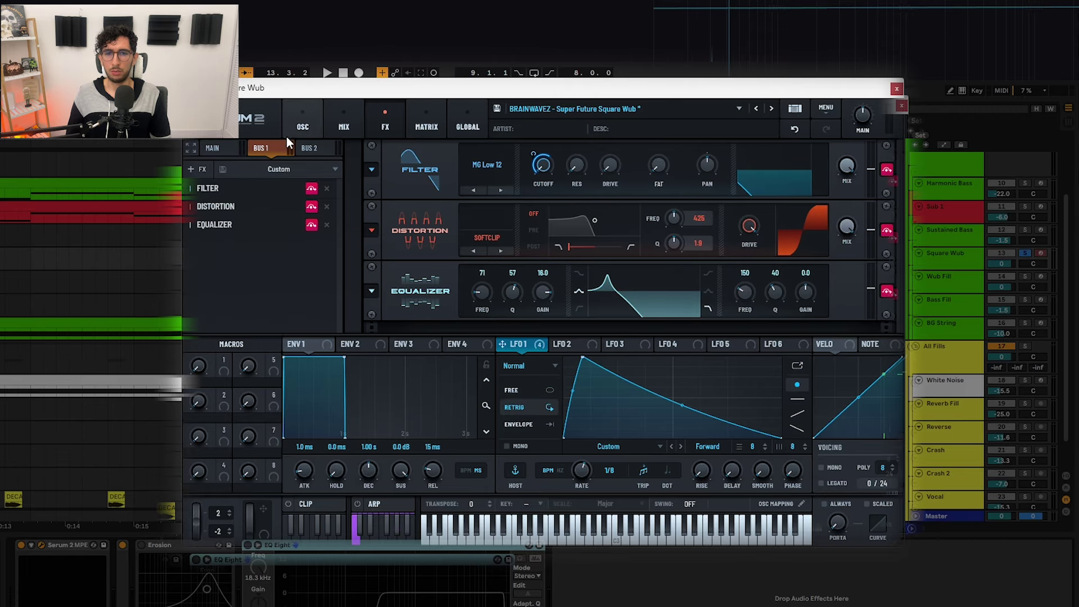
# Enable the MG Low 12 filter on Bus 1 and play the Square Wub through it
pyautogui.press('space')
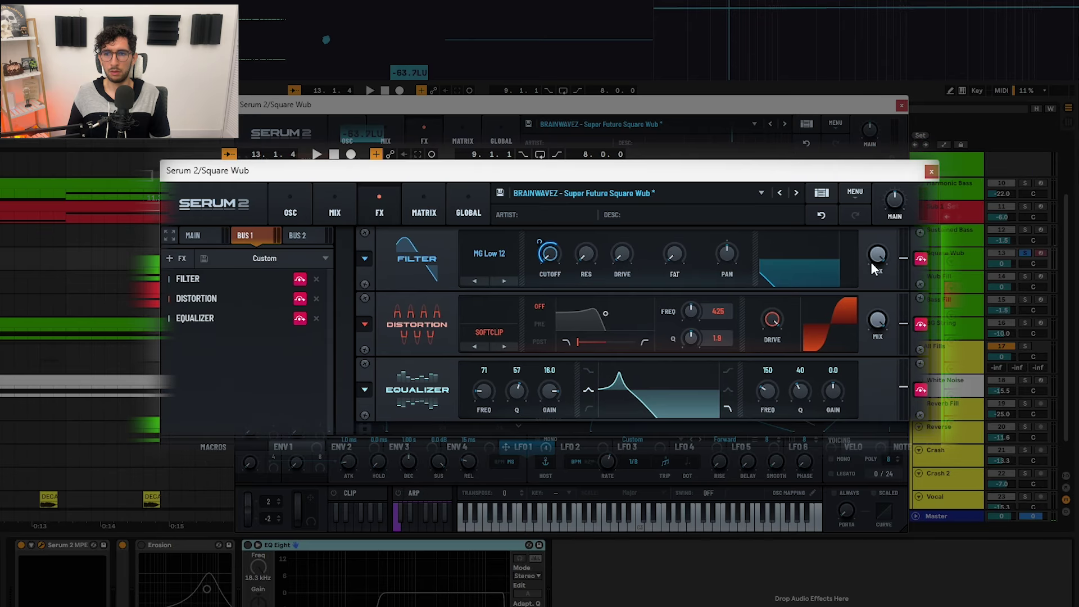
pyautogui.click(921, 259)
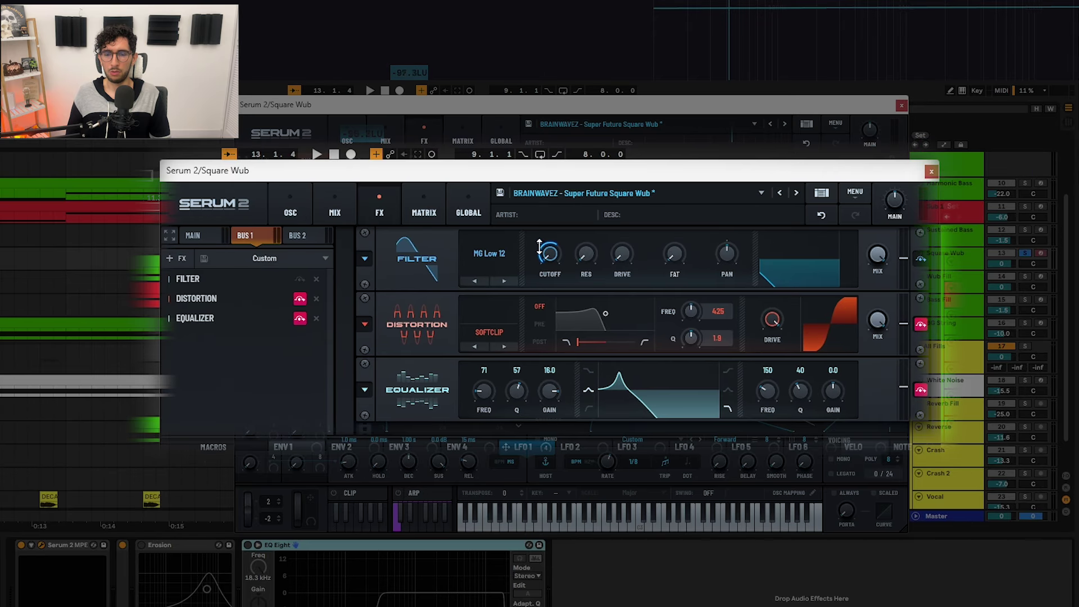
pyautogui.moveTo(540, 247)
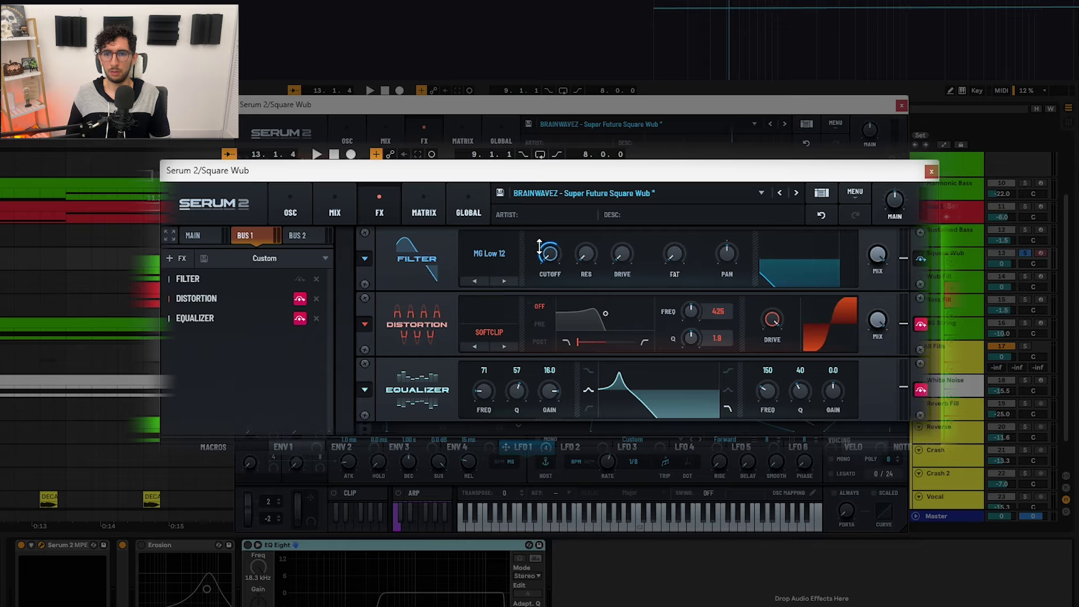
pyautogui.press('space')
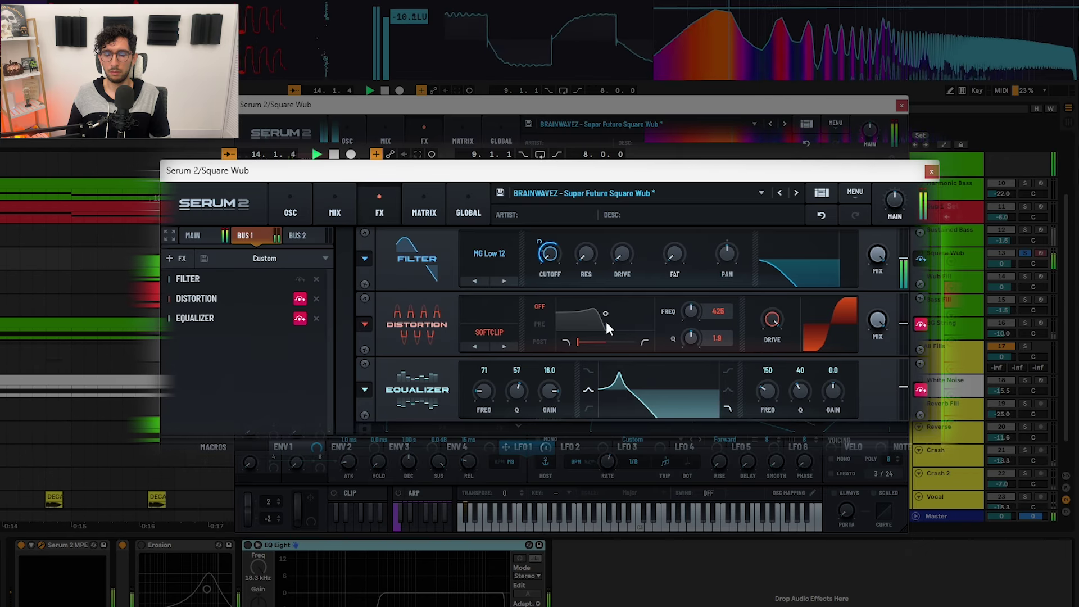
pyautogui.press('space')
# Enable the Softclip distortion on Bus 1, play the sound, and show its drive amount
pyautogui.click(920, 325)
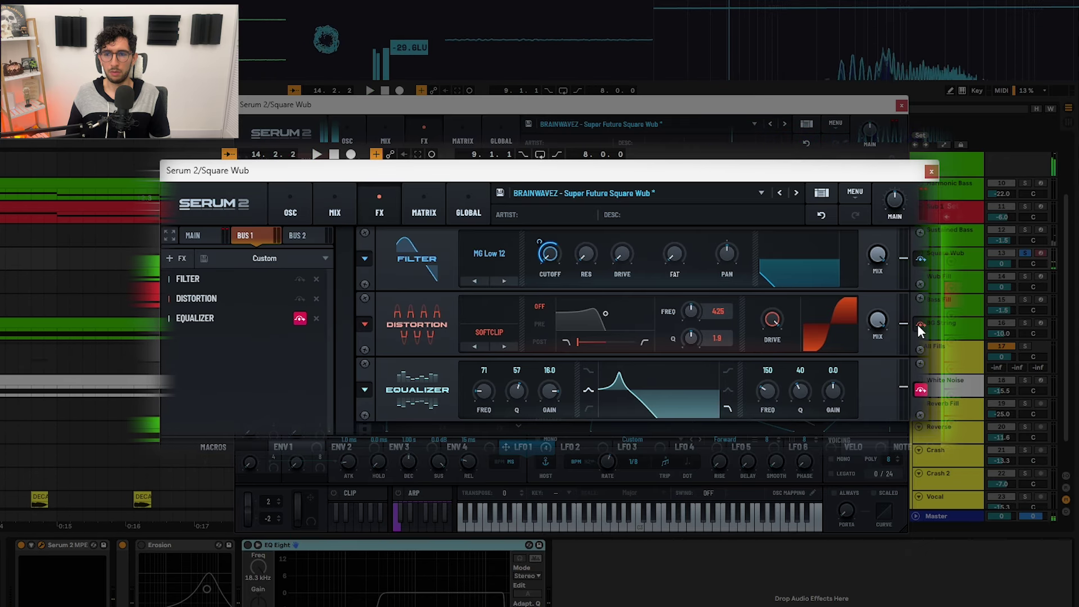
pyautogui.press('space')
pyautogui.moveTo(766, 326)
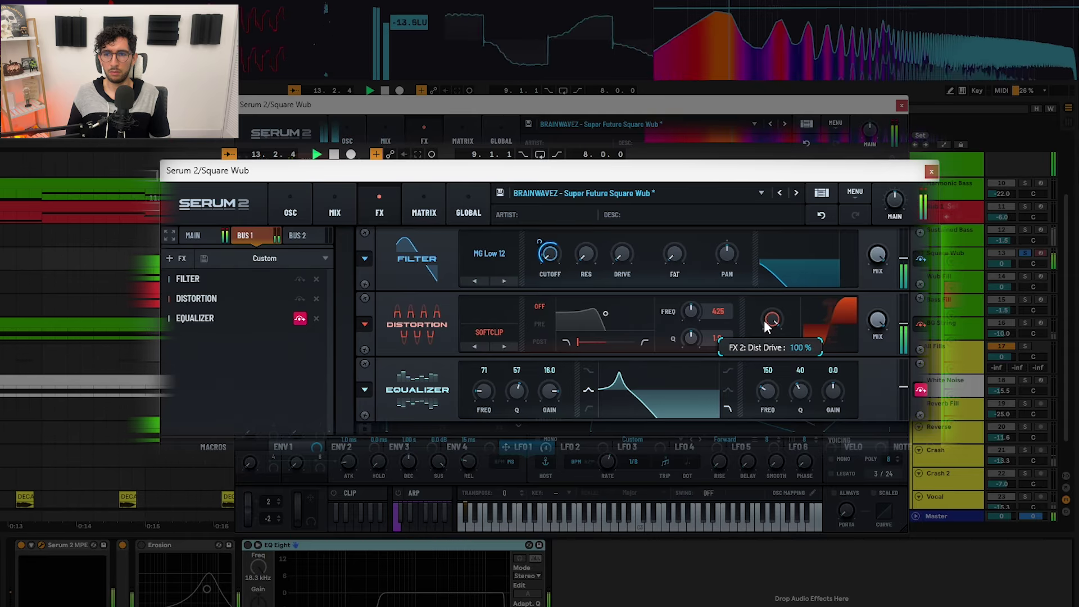
pyautogui.press('space')
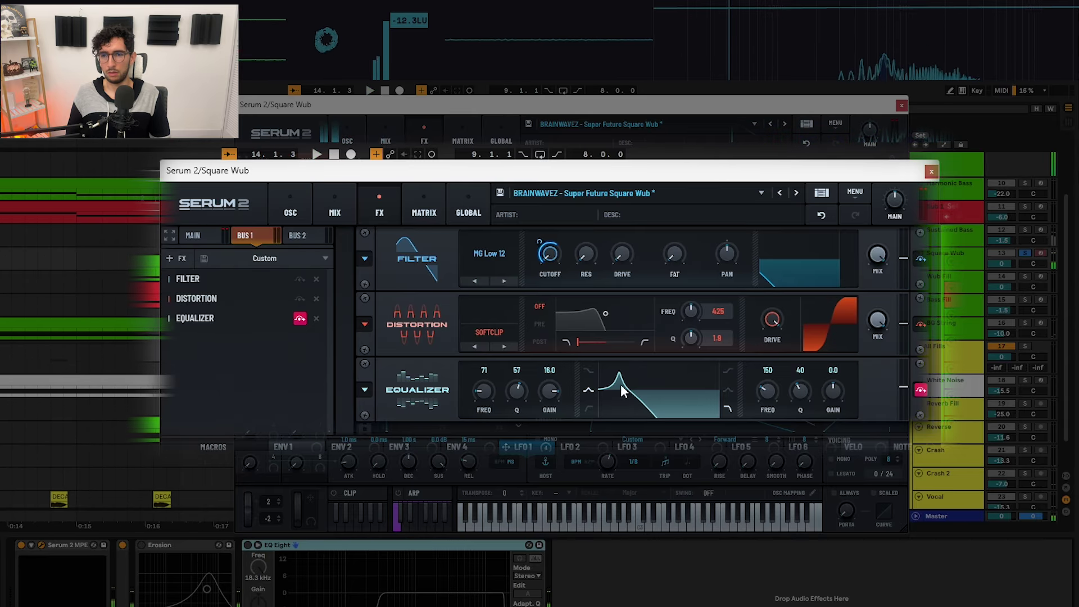
# Enable the equalizer on Bus 1 and play the Square Wub with the complete bus chain
pyautogui.click(921, 390)
pyautogui.press('space')
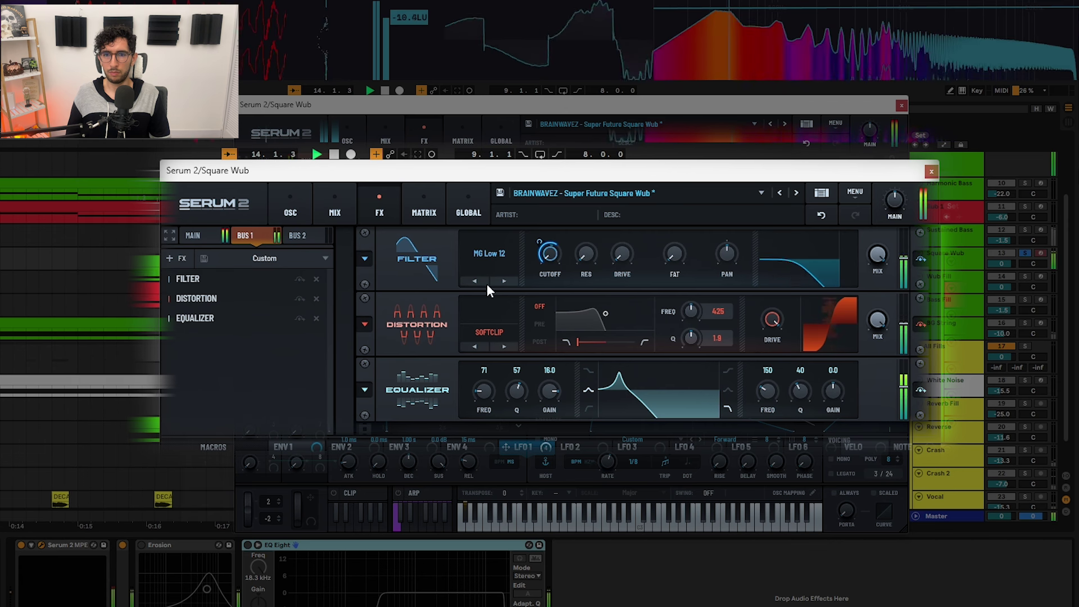
pyautogui.press('space')
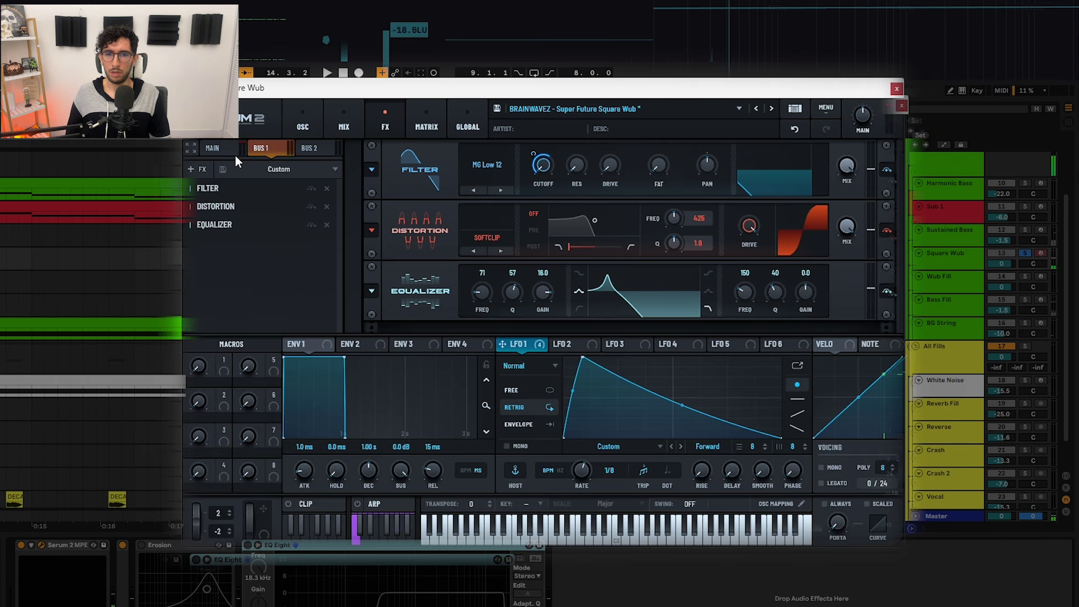
# Enable Hyper/Dimension in the Main effects chain, show the Dimension mix, and play the Square Wub
pyautogui.click(231, 150)
pyautogui.click(307, 122)
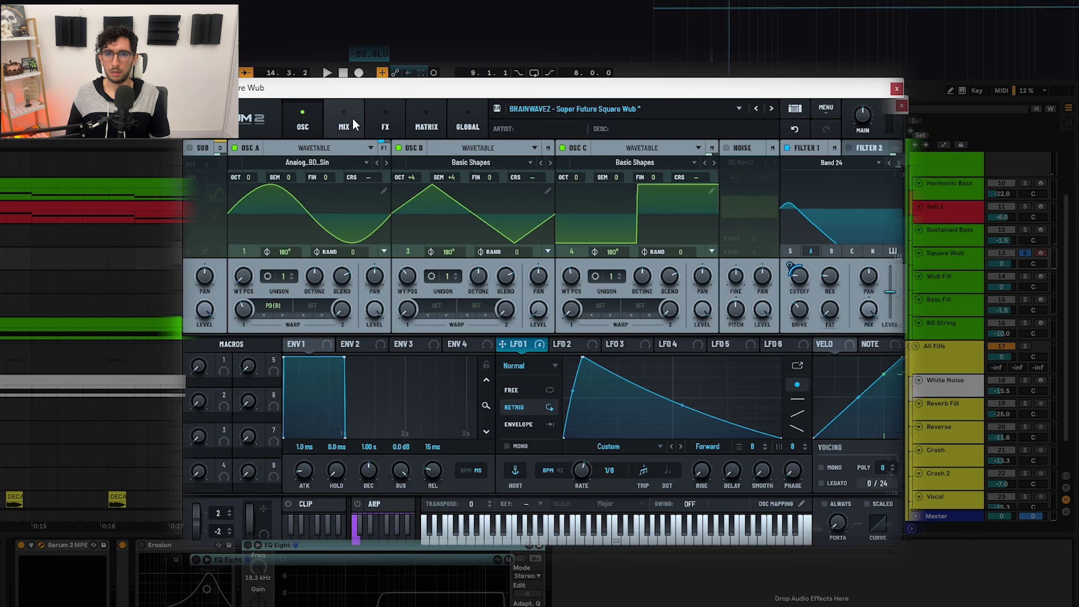
pyautogui.click(384, 117)
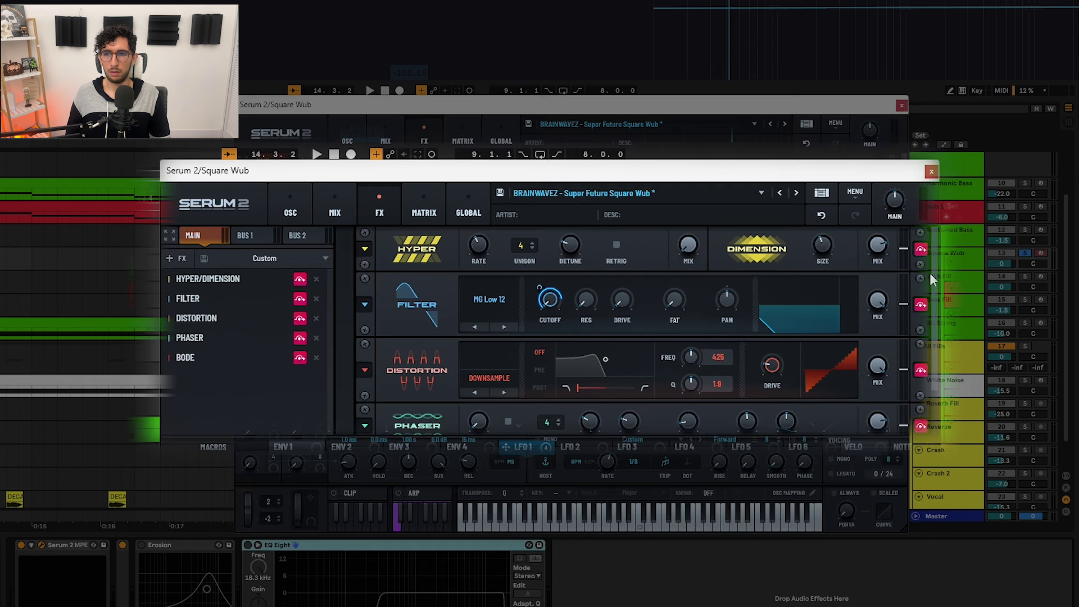
pyautogui.click(922, 251)
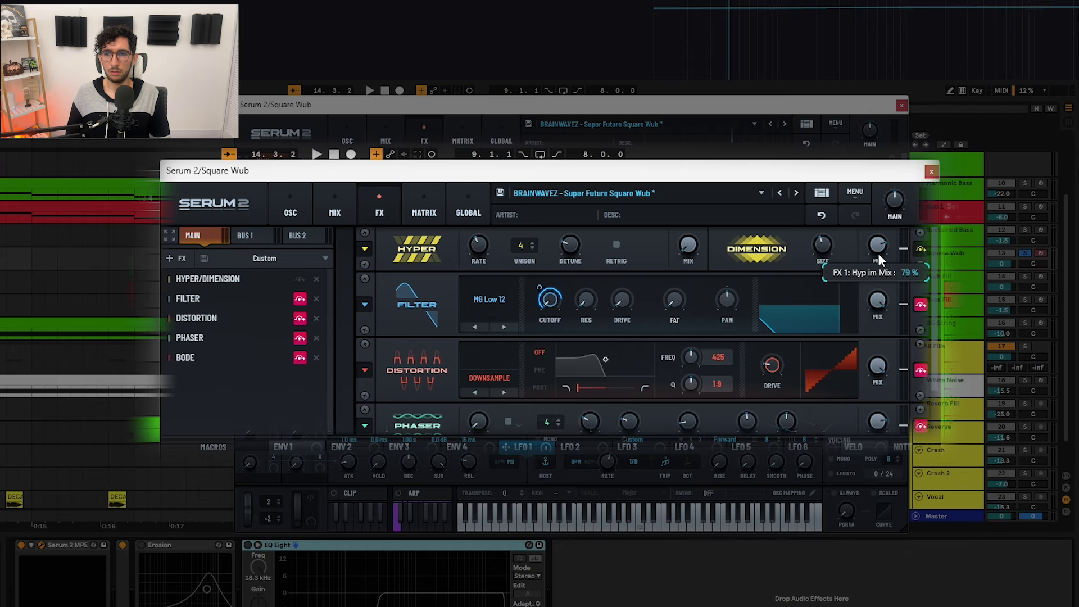
pyautogui.press('space')
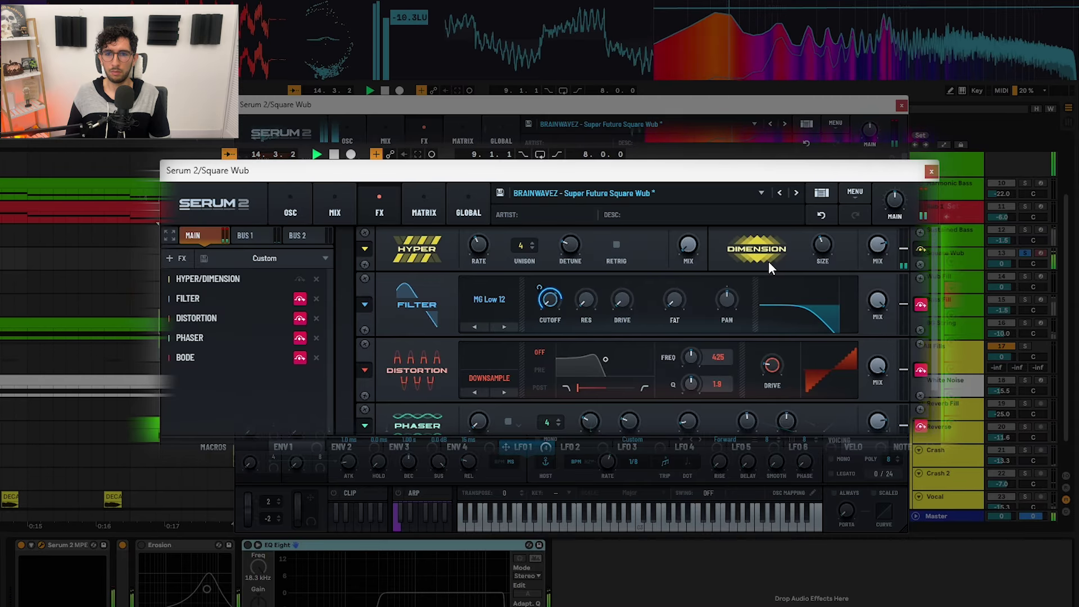
pyautogui.press('space')
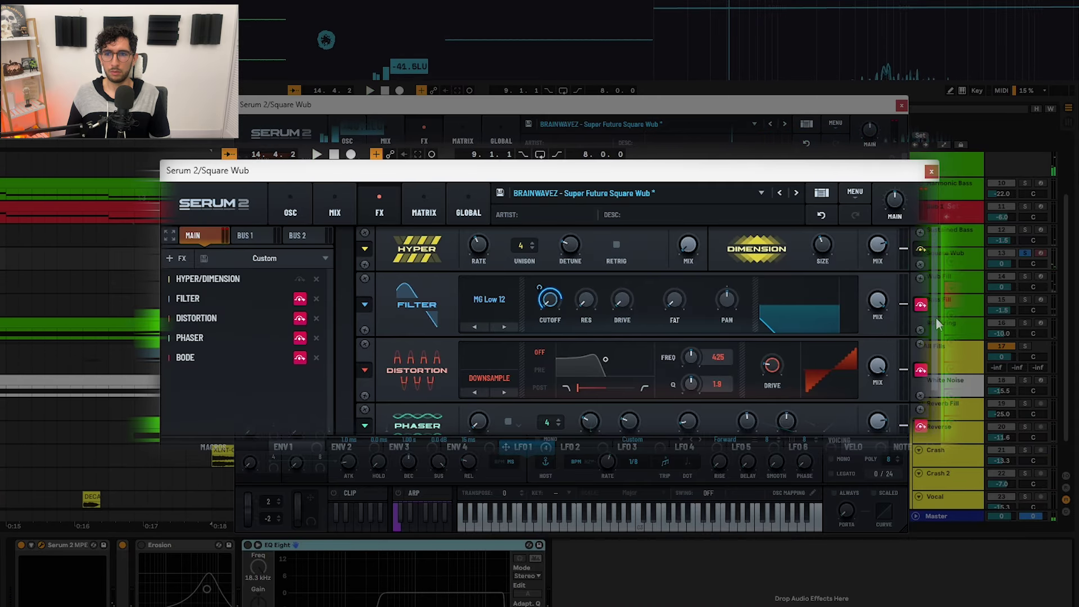
# Enable the MG Low 12 filter and the Downsample distortion in the Main chain, playing the sound after each
pyautogui.click(921, 305)
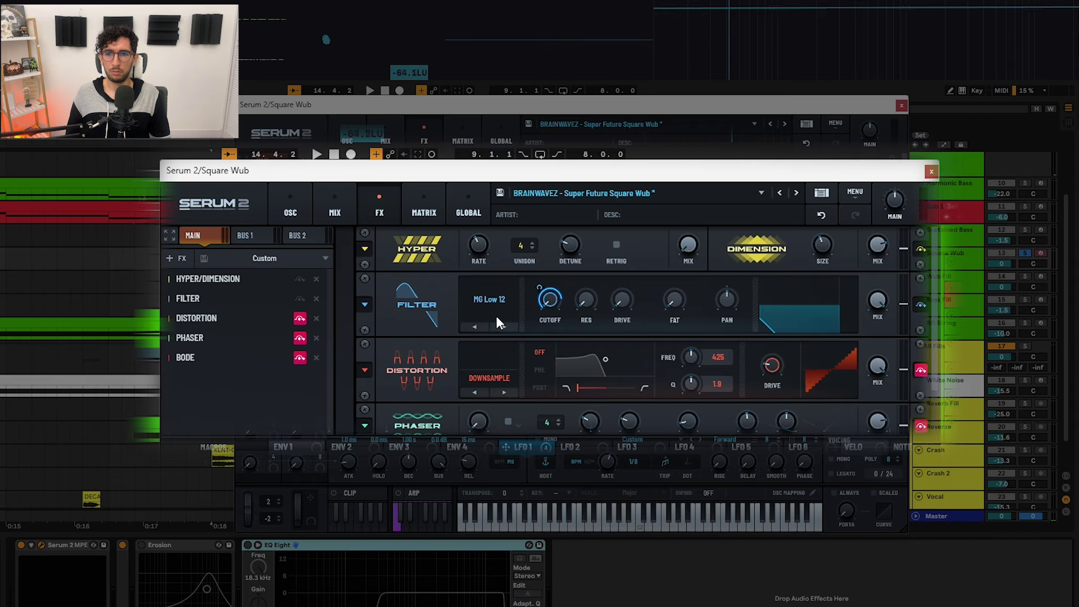
pyautogui.press('space')
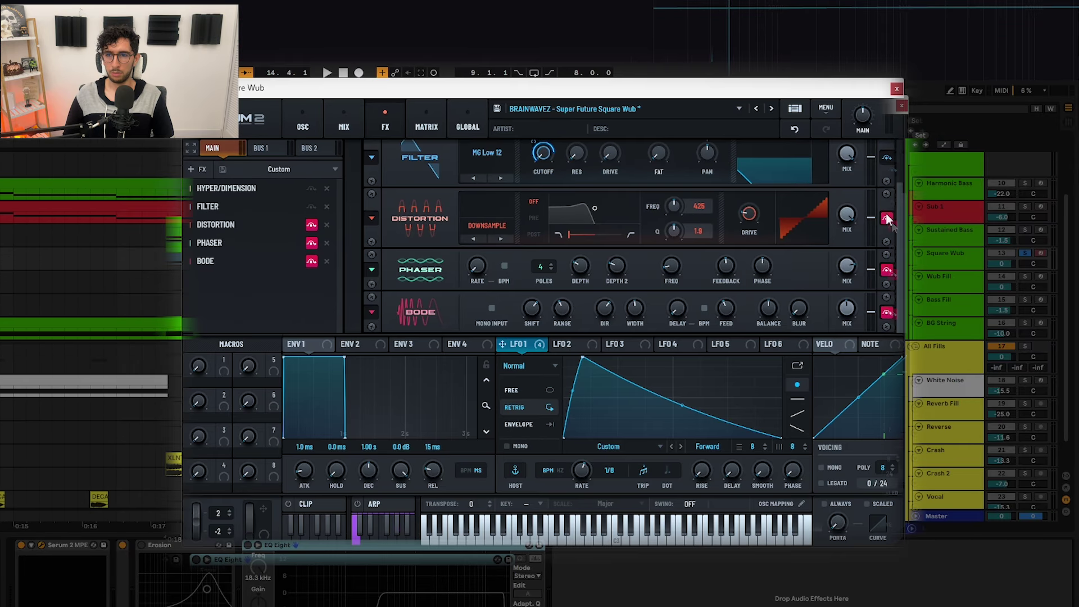
pyautogui.click(921, 370)
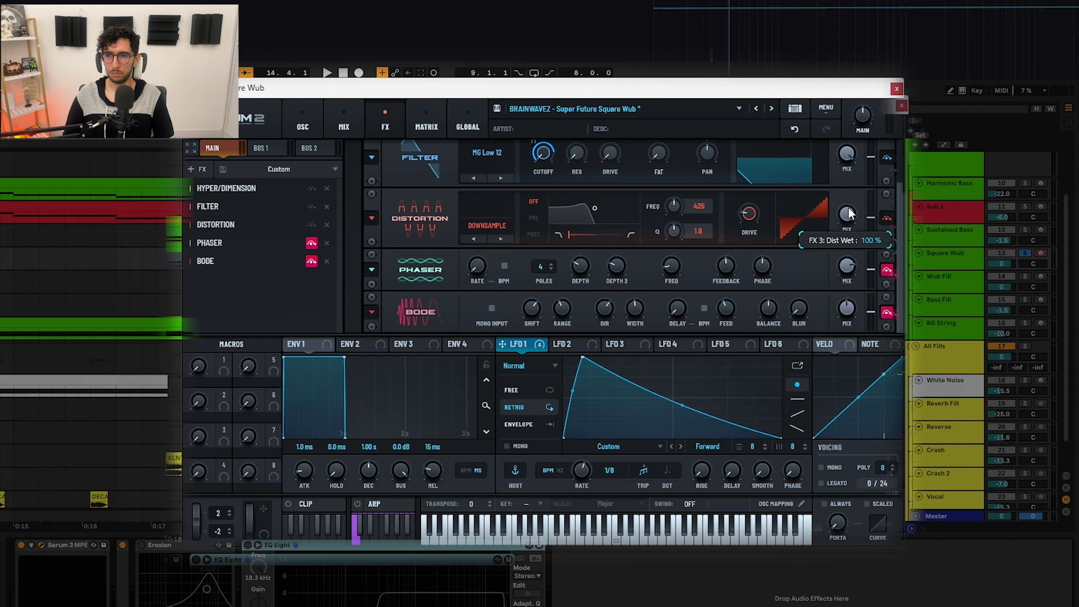
pyautogui.press('space')
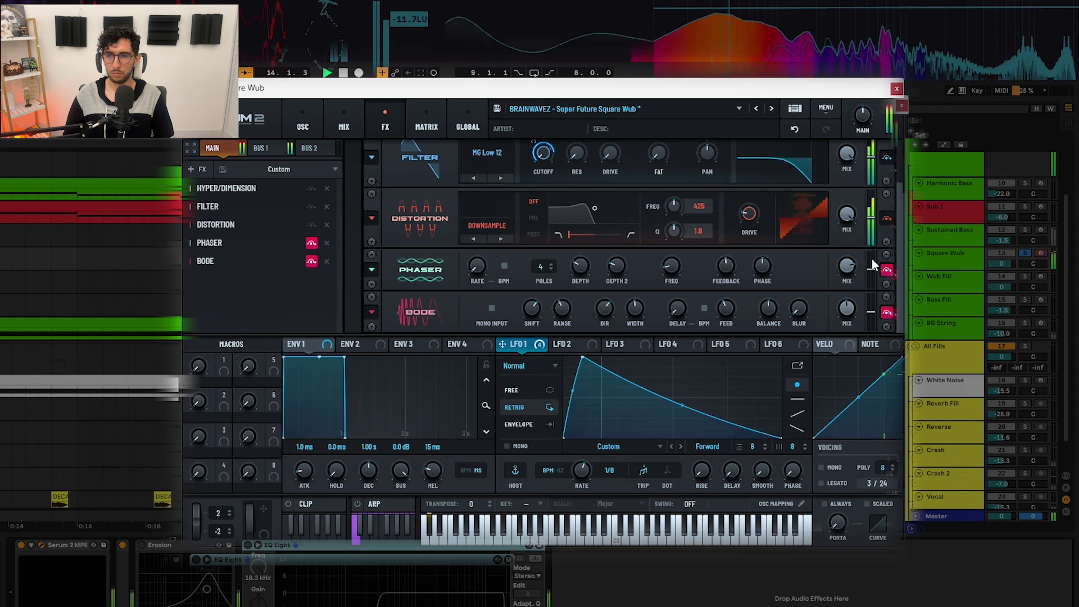
pyautogui.press('space')
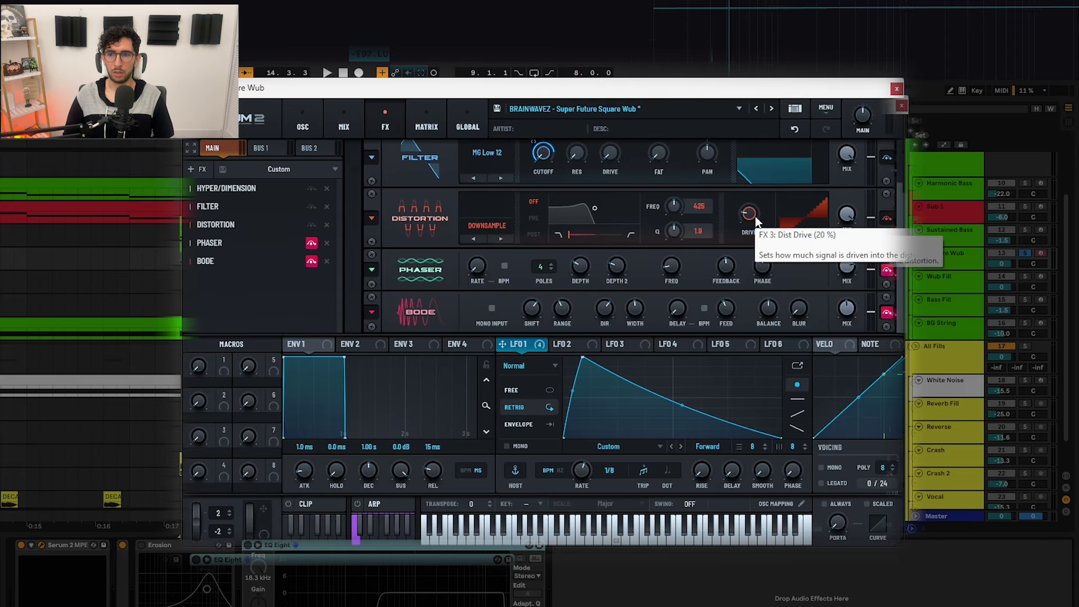
# Enable the Phaser in the Main effects chain and play the Square Wub with it
pyautogui.click(886, 272)
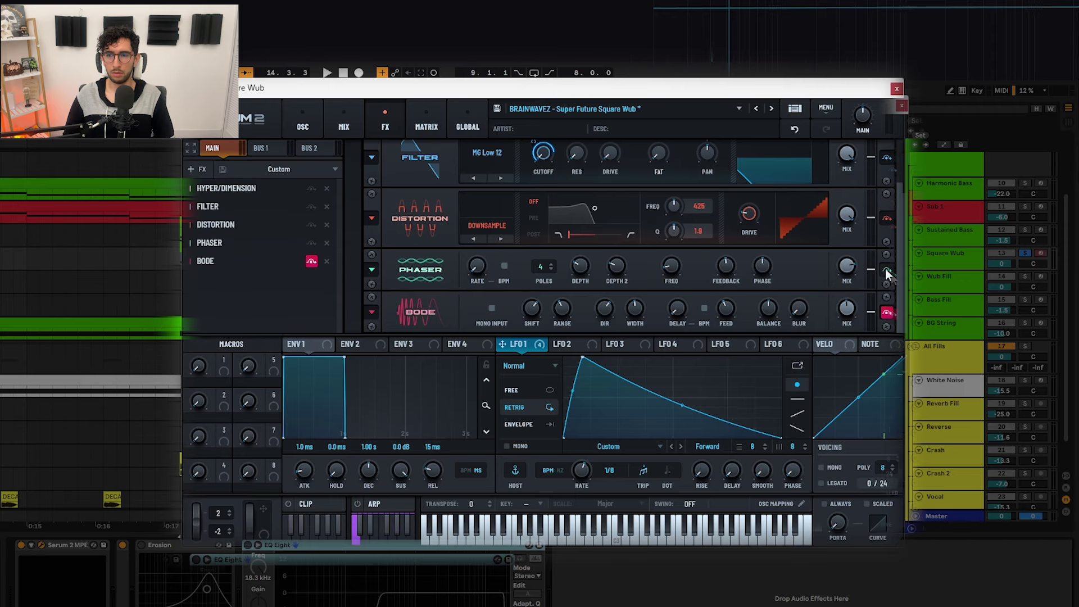
pyautogui.click(887, 271)
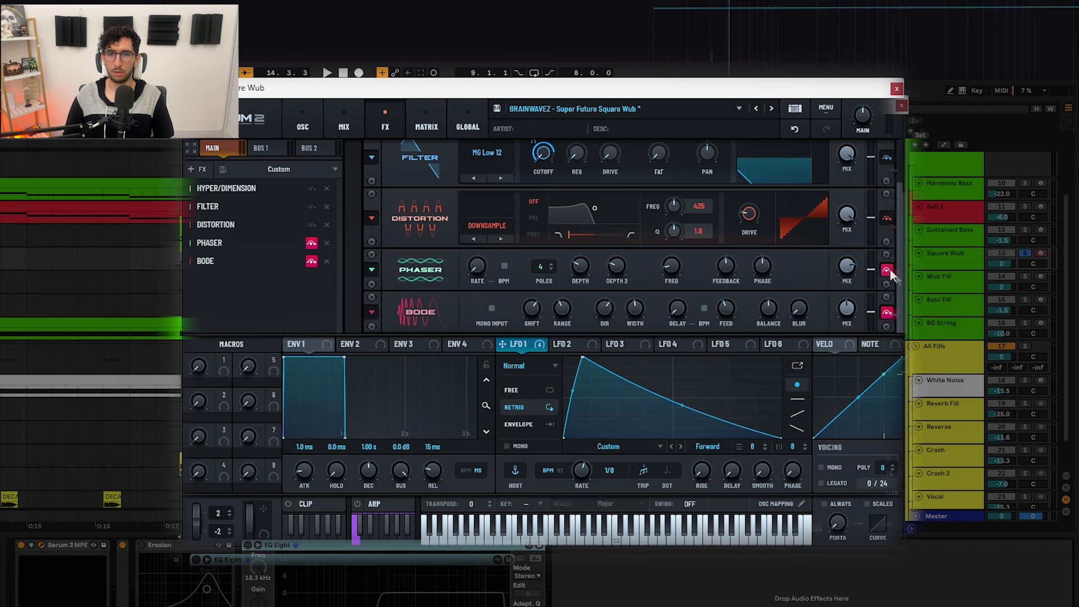
pyautogui.click(889, 268)
pyautogui.press('space')
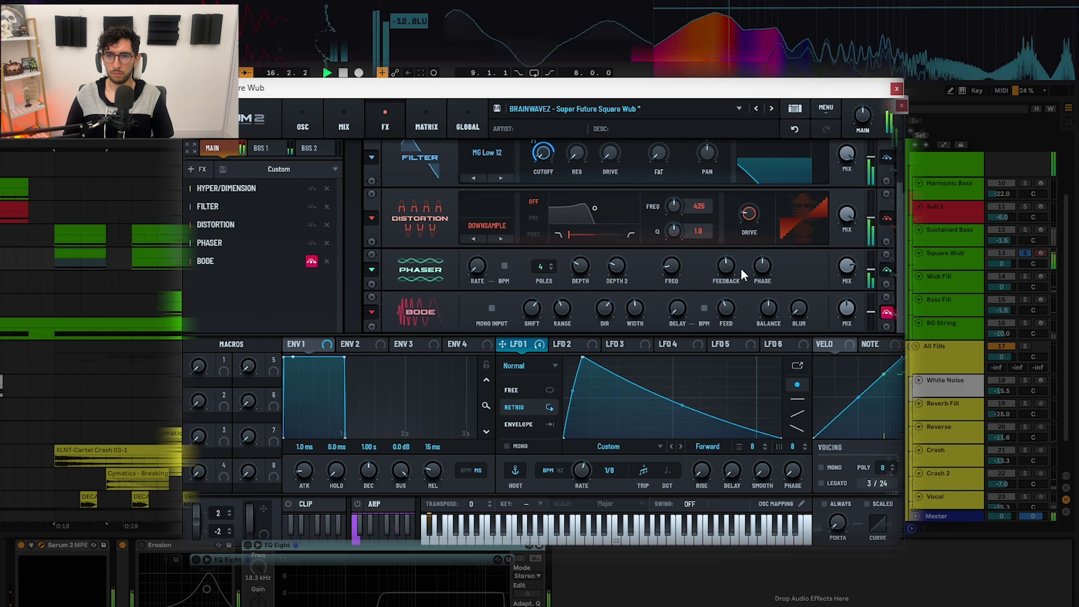
# Enable the Bode effect in the Main chain, play the Square Wub, and return to the oscillator view
pyautogui.click(886, 312)
pyautogui.press('space')
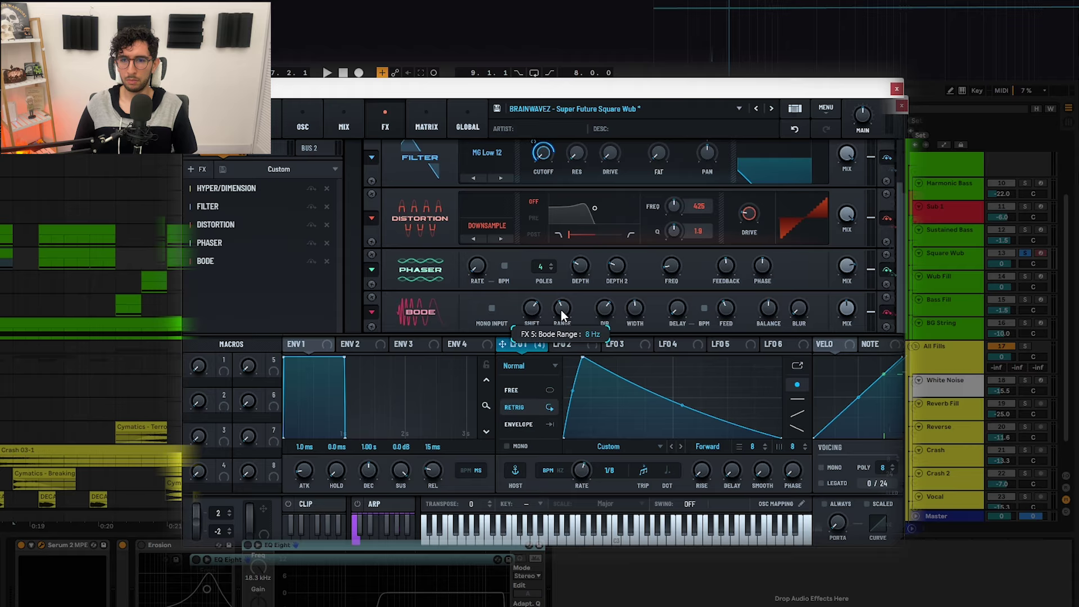
pyautogui.press('space')
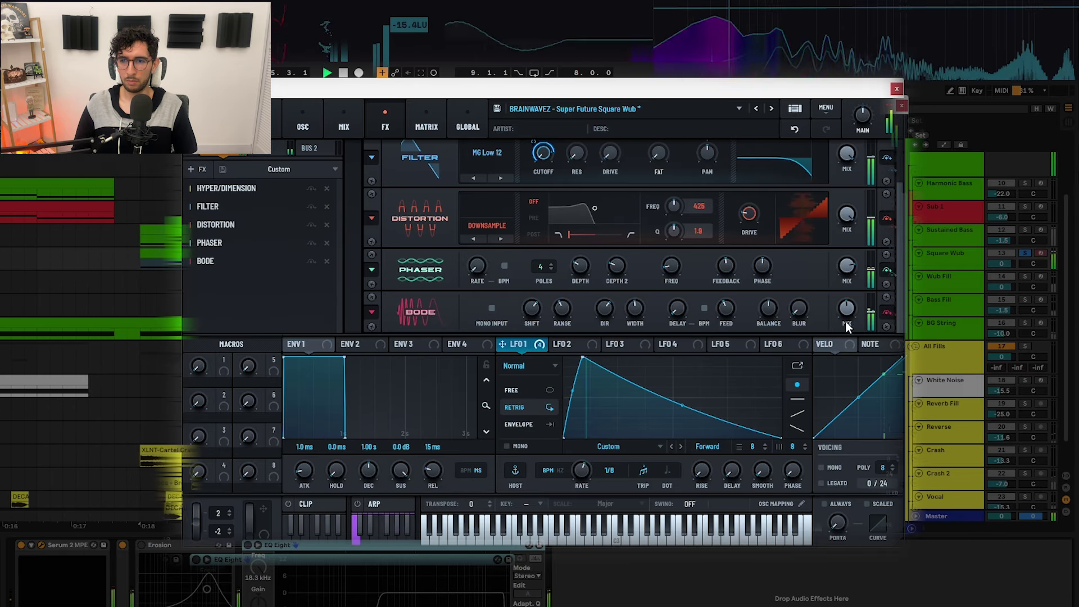
pyautogui.scroll(2, 892, 287)
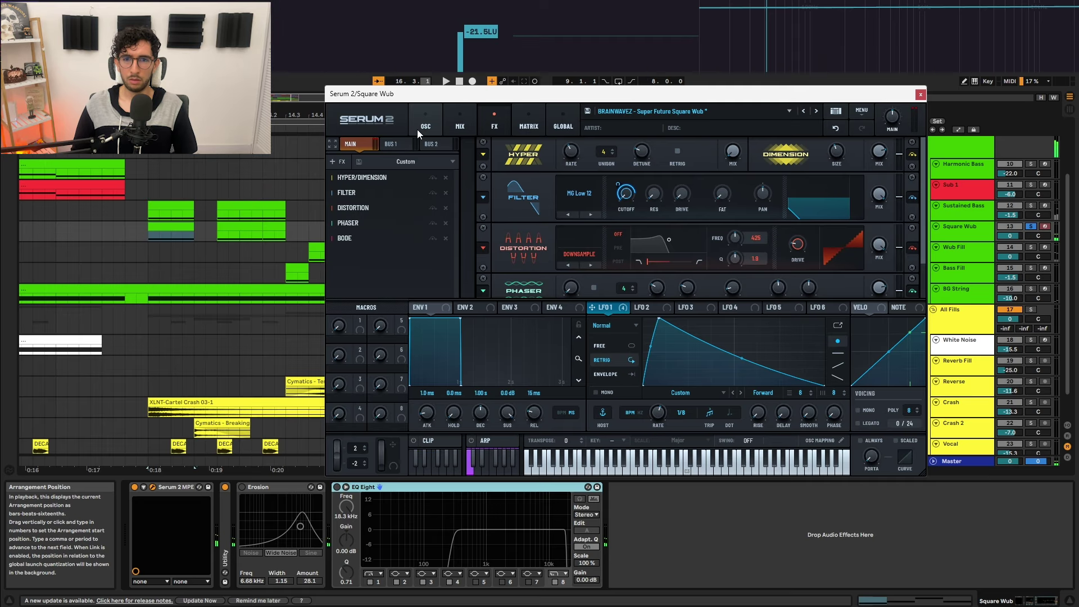
pyautogui.click(302, 123)
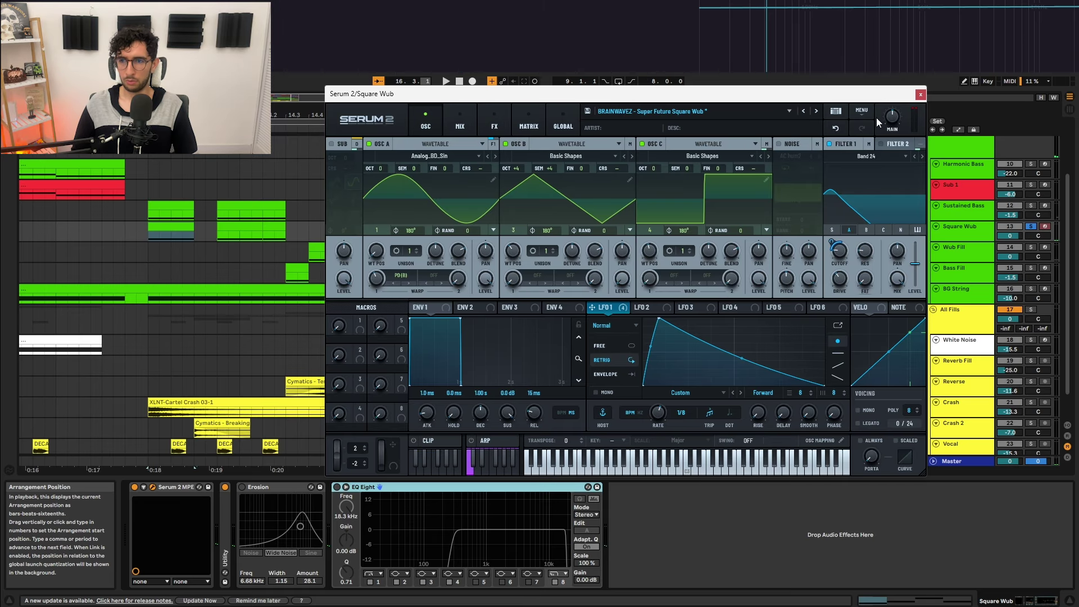
# Close the synth window and turn on Erosion in Wide Noise mode and EQ Eight on the Square Wub track
pyautogui.click(152, 487)
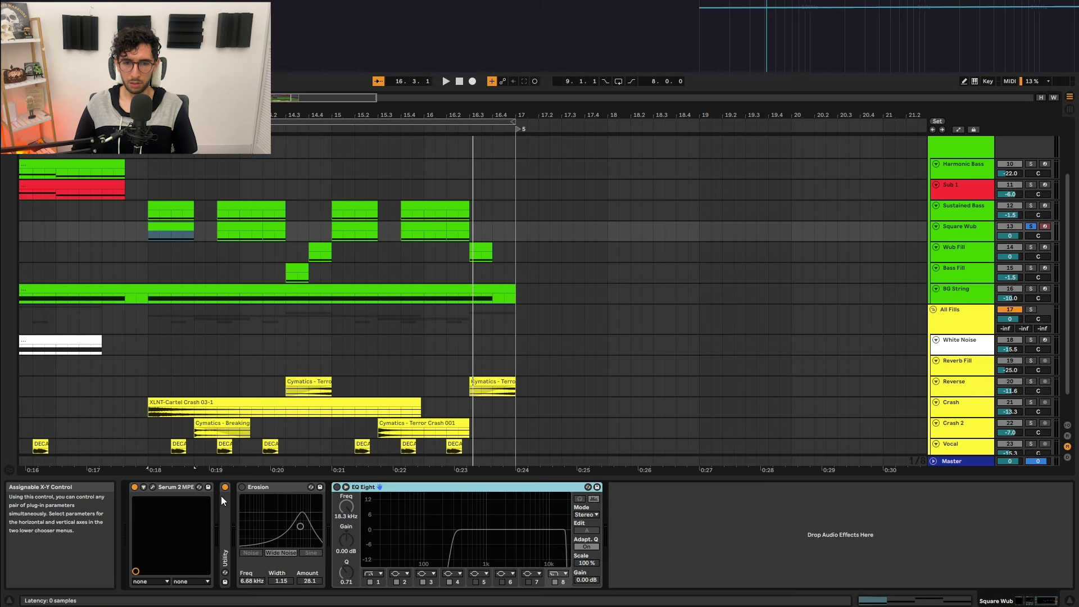
pyautogui.click(262, 488)
pyautogui.click(242, 488)
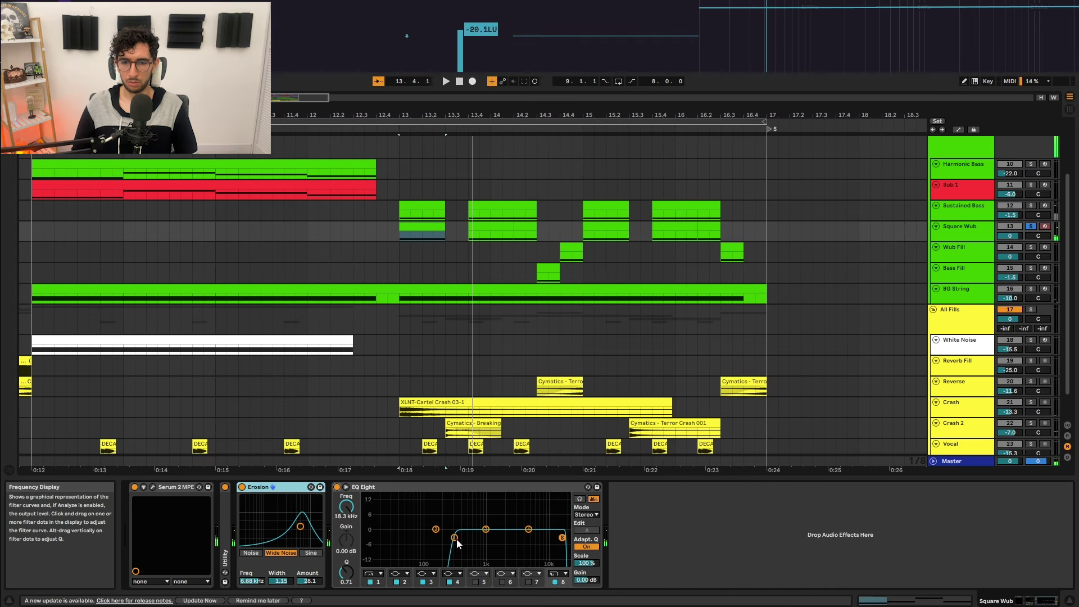
# Play the Square Wub alone, solo the Sustained Bass along with it, and play both layers from bar 13
pyautogui.press('space')
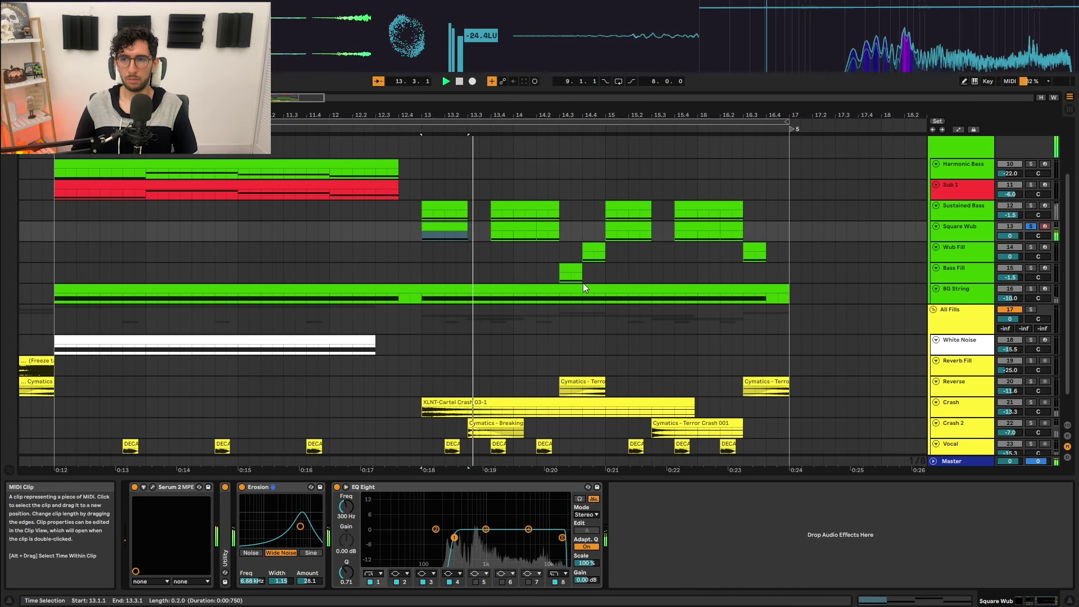
pyautogui.click(1030, 205)
pyautogui.click(1030, 226)
pyautogui.click(351, 230)
pyautogui.press('space')
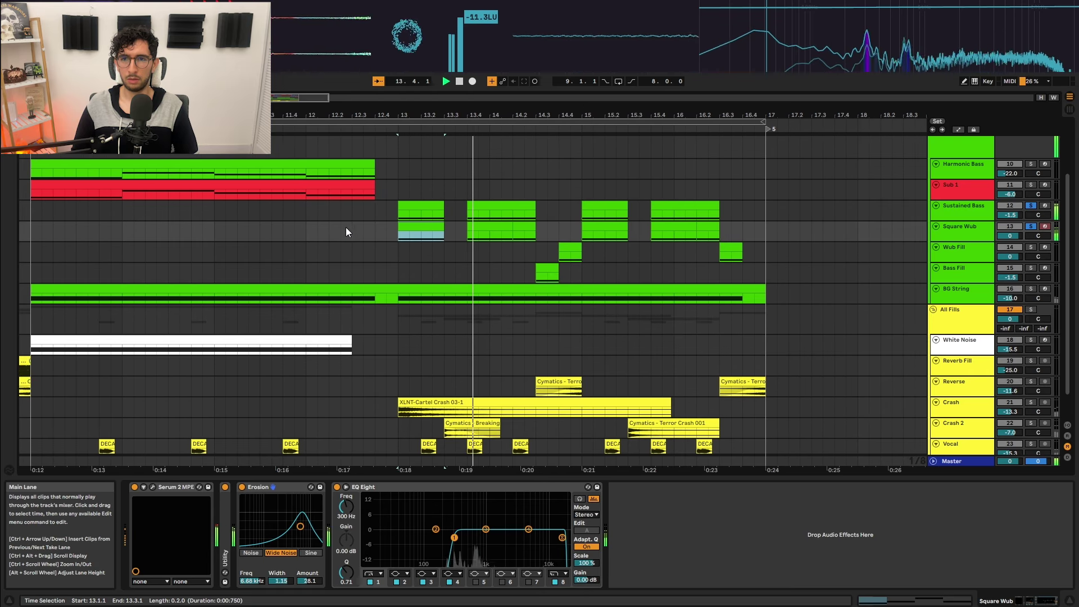
# Select the first Sustained Bass clip at bar 13 and play the Sustained Bass track soloed by itself
pyautogui.click(343, 213)
pyautogui.click(343, 213)
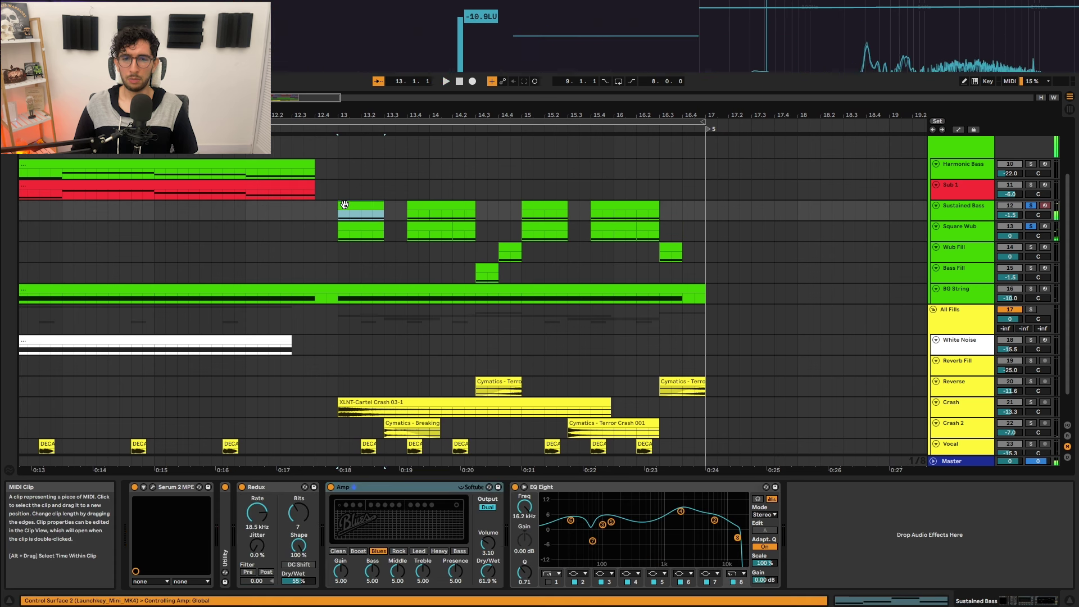
pyautogui.press('space')
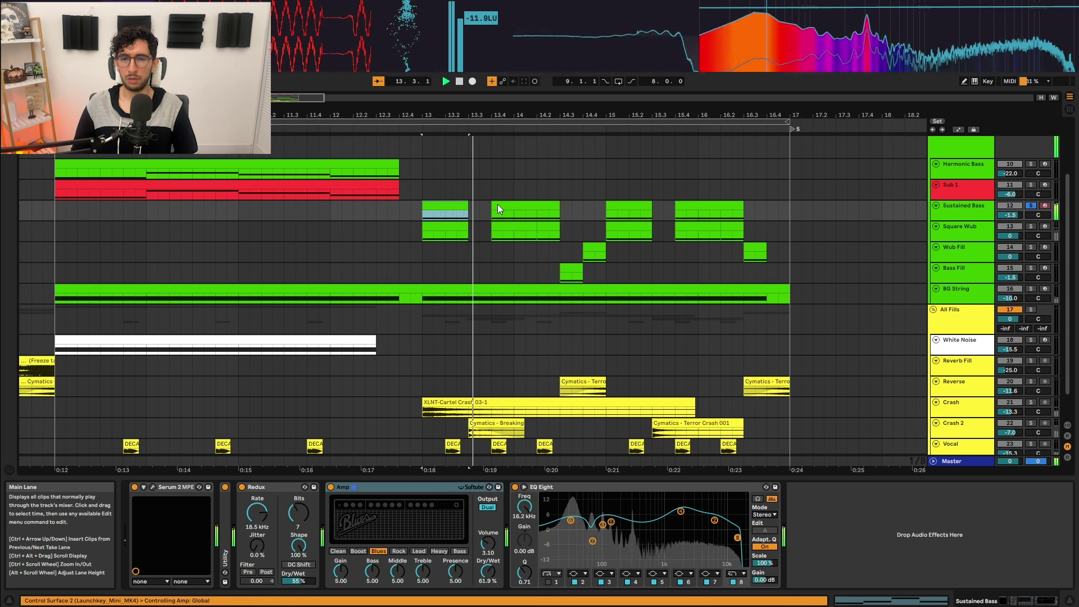
pyautogui.press('space')
pyautogui.click(489, 209)
pyautogui.click(433, 209)
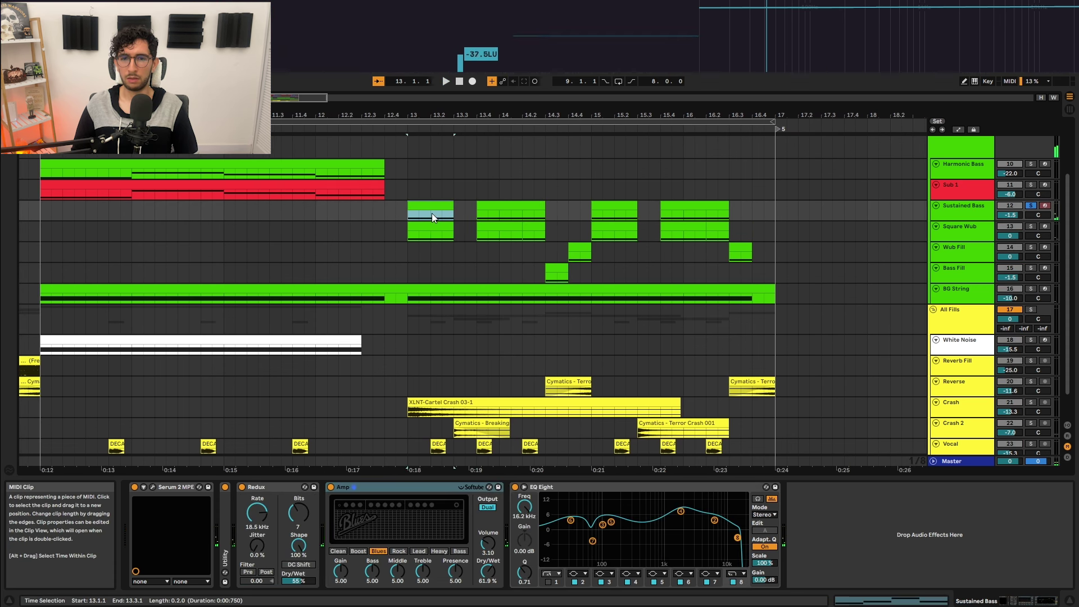
# Switch between the first Sustained Bass and Square Wub clips, and play the drop from bar 13 with all tracks unsoloed
pyautogui.click(421, 232)
pyautogui.click(424, 226)
pyautogui.click(432, 207)
pyautogui.click(424, 232)
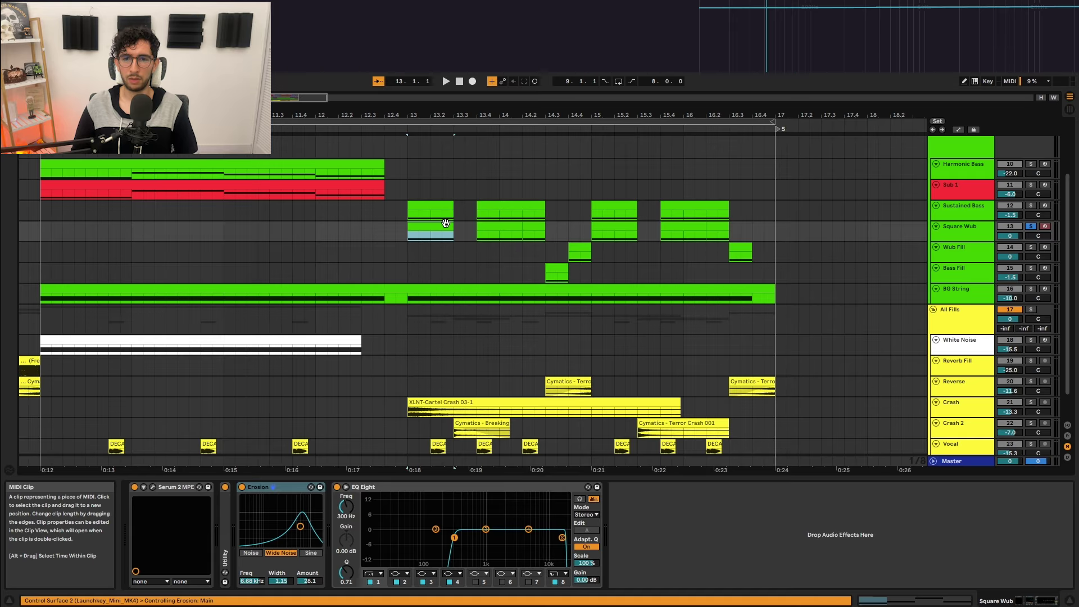
pyautogui.press('space')
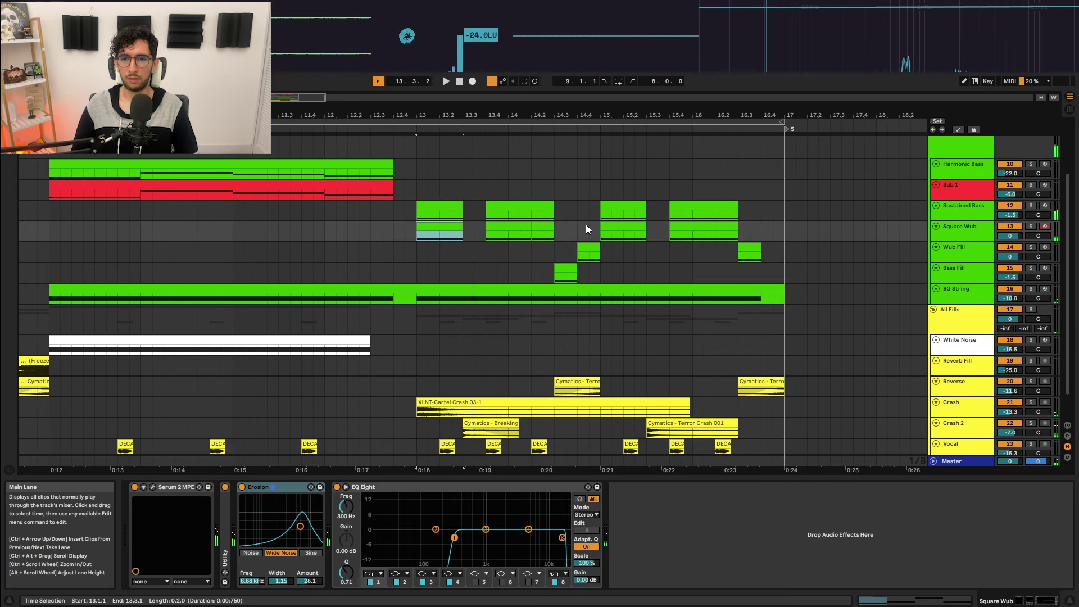
# Solo the Wub Fill track, play its first clip, and open its Serum 2 synth window
pyautogui.click(522, 202)
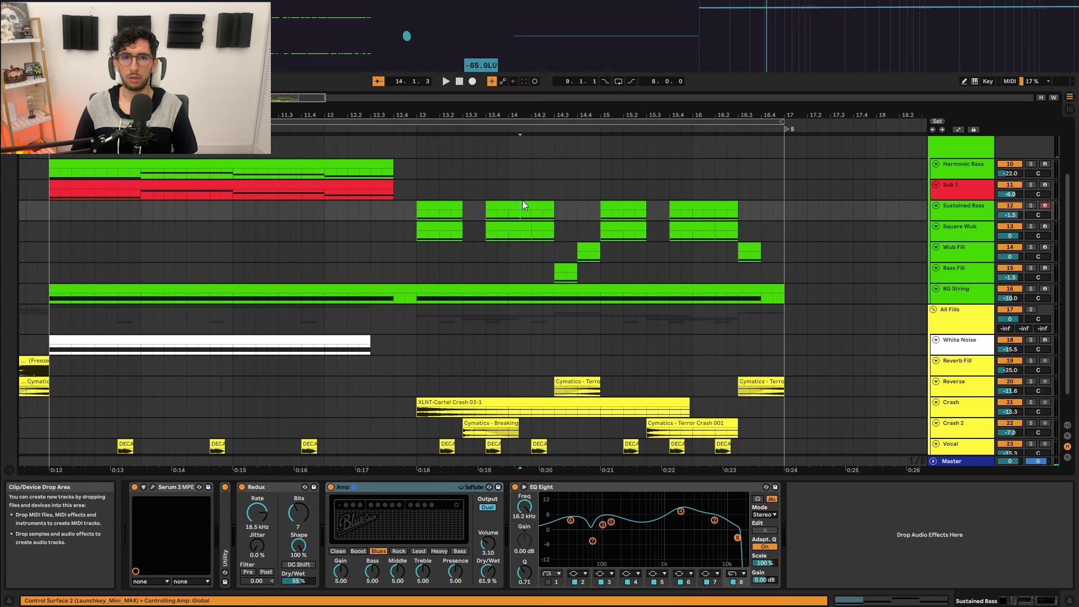
pyautogui.click(497, 203)
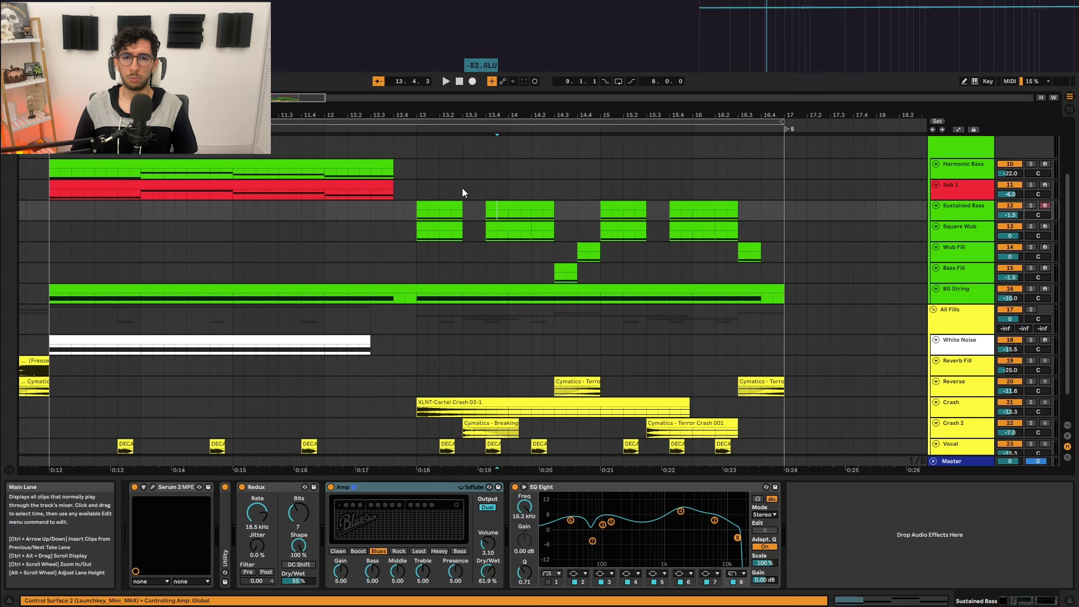
pyautogui.click(421, 250)
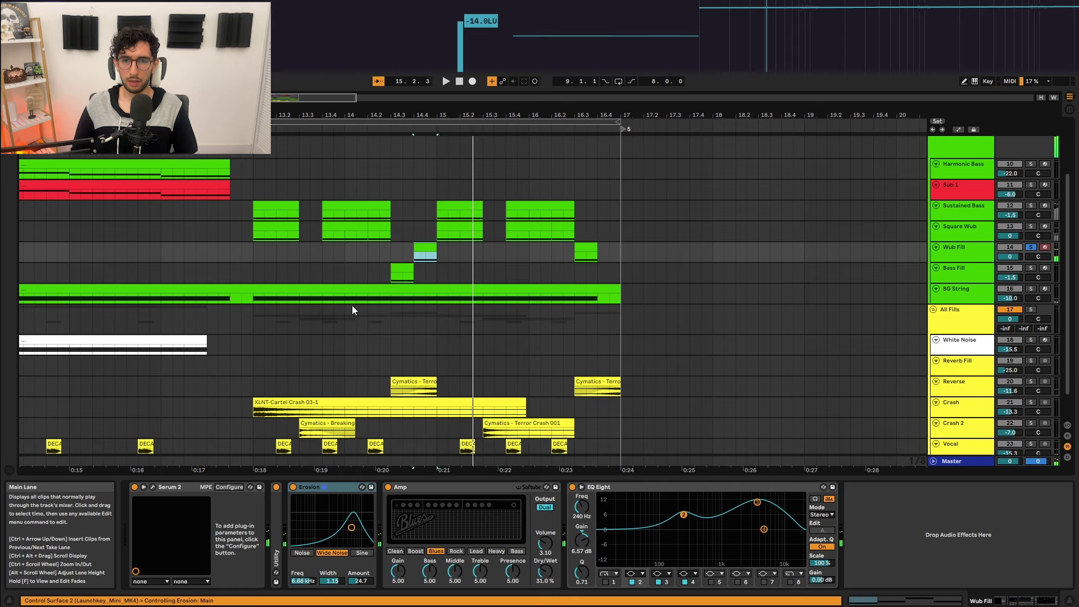
pyautogui.click(153, 487)
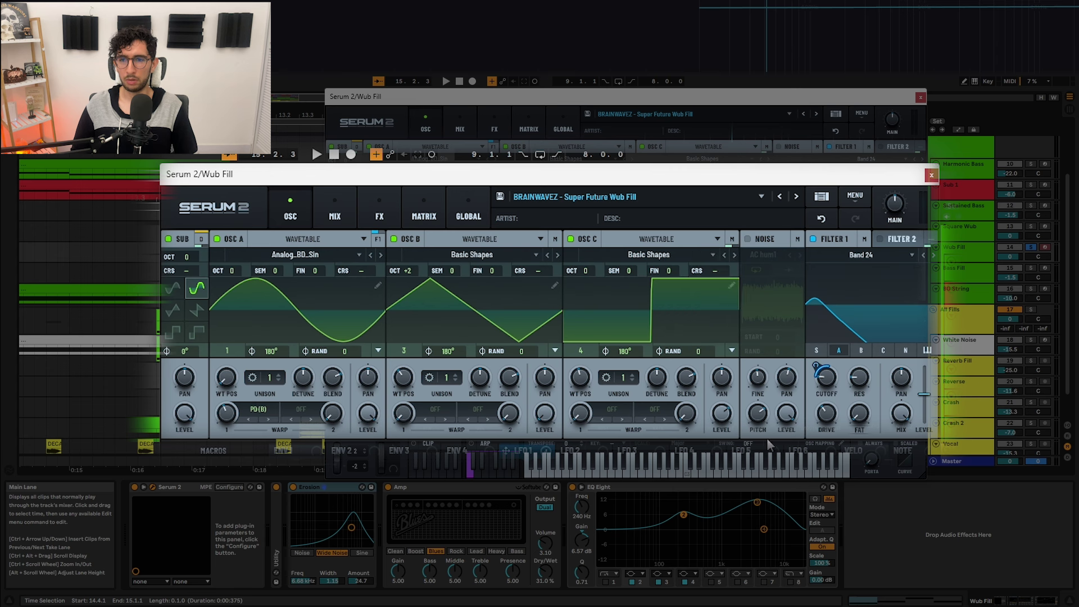
# Review the Wub Fill's Sub output routing, its mixer, and the effects chains on Bus 1 and Main
pyautogui.moveTo(834, 382)
pyautogui.click(198, 242)
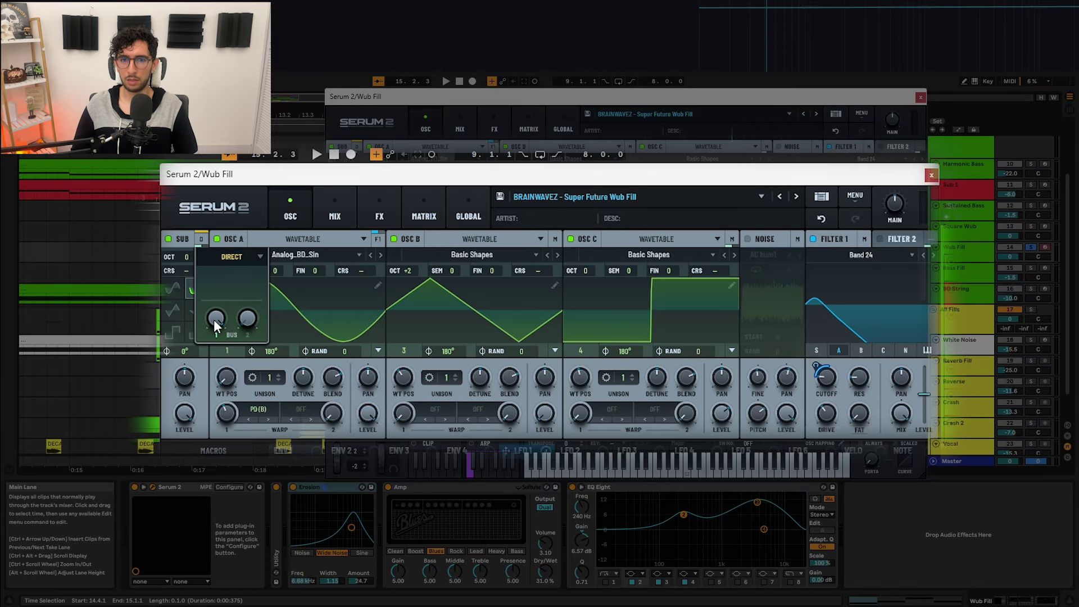
pyautogui.click(335, 209)
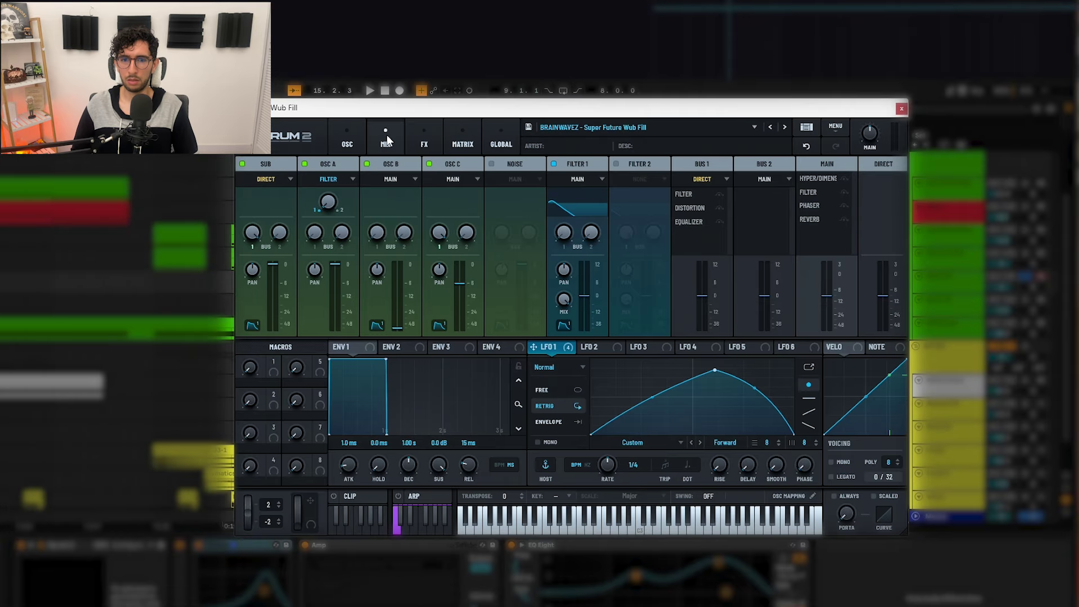
pyautogui.click(423, 140)
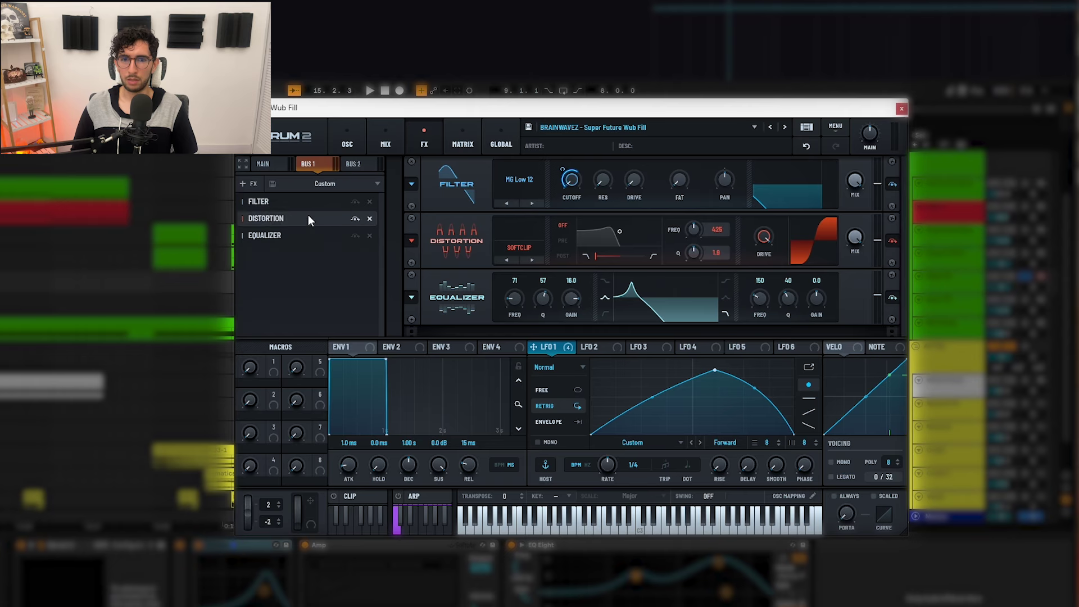
pyautogui.click(286, 164)
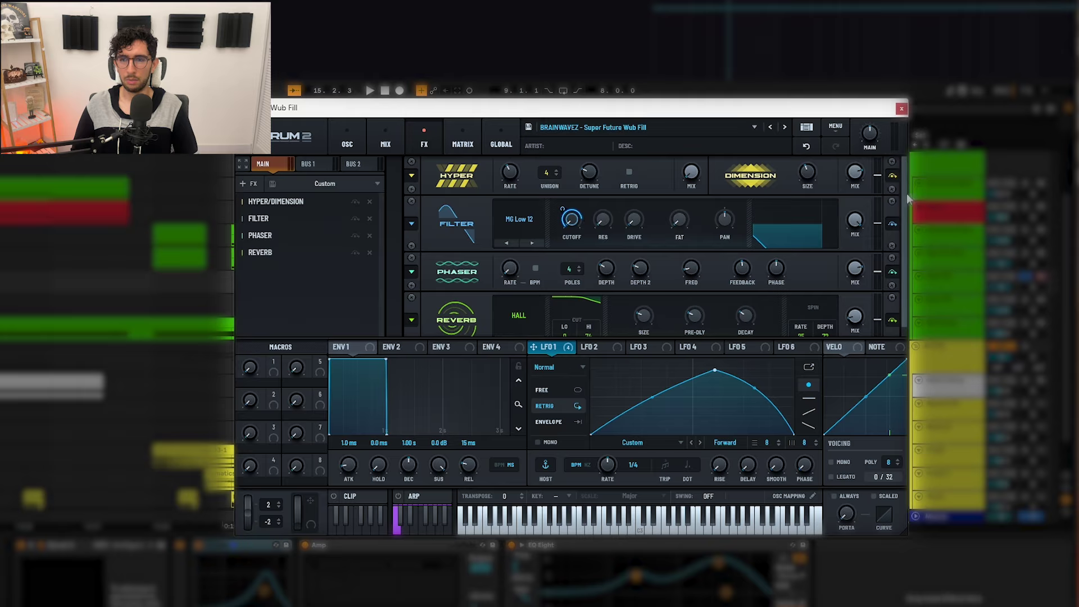
pyautogui.moveTo(912, 195); pyautogui.dragTo(912, 218)
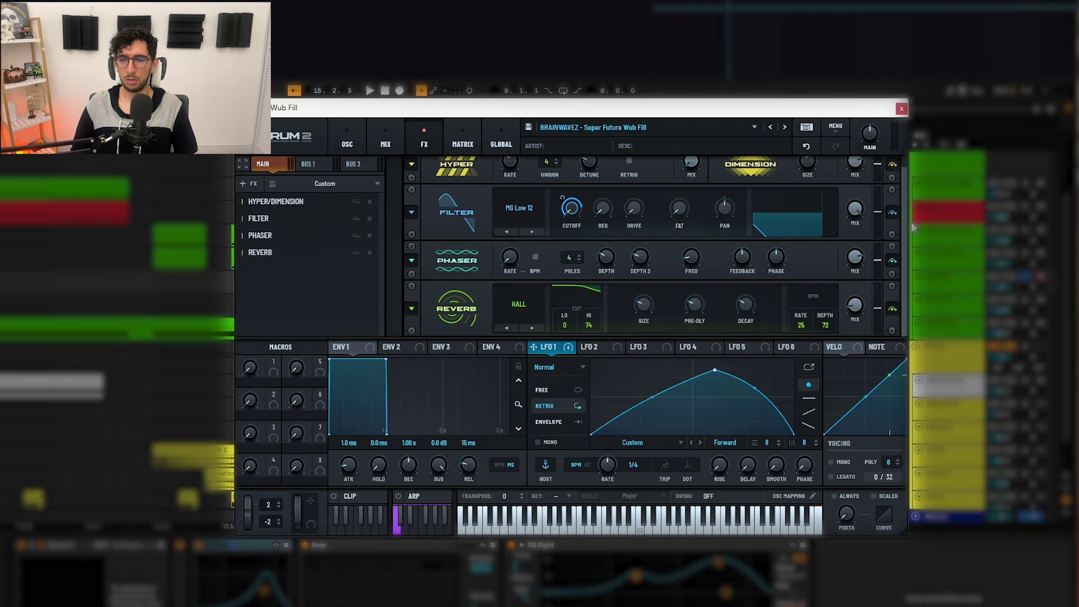
pyautogui.scroll(1, 634, 176)
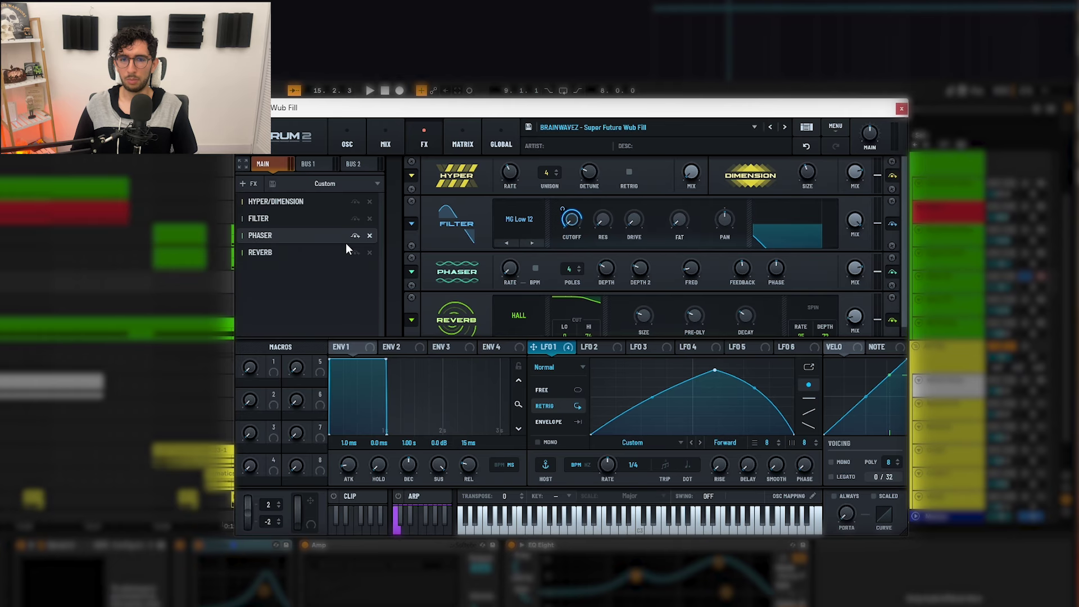
# Check the Sub's direct output again, view the Bus 1 effects, and return to the oscillators
pyautogui.click(347, 141)
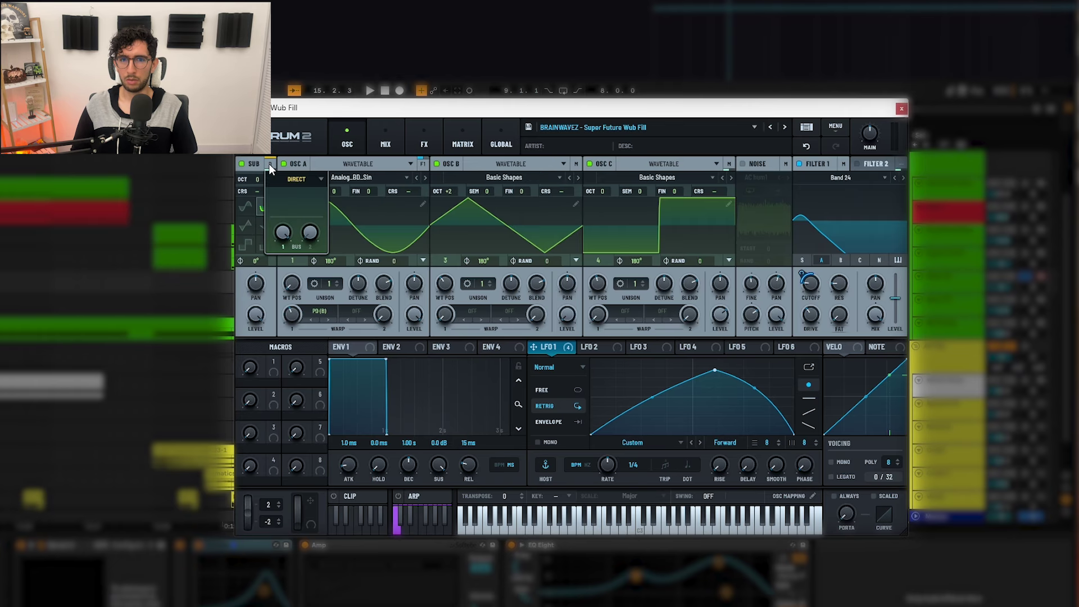
pyautogui.click(424, 143)
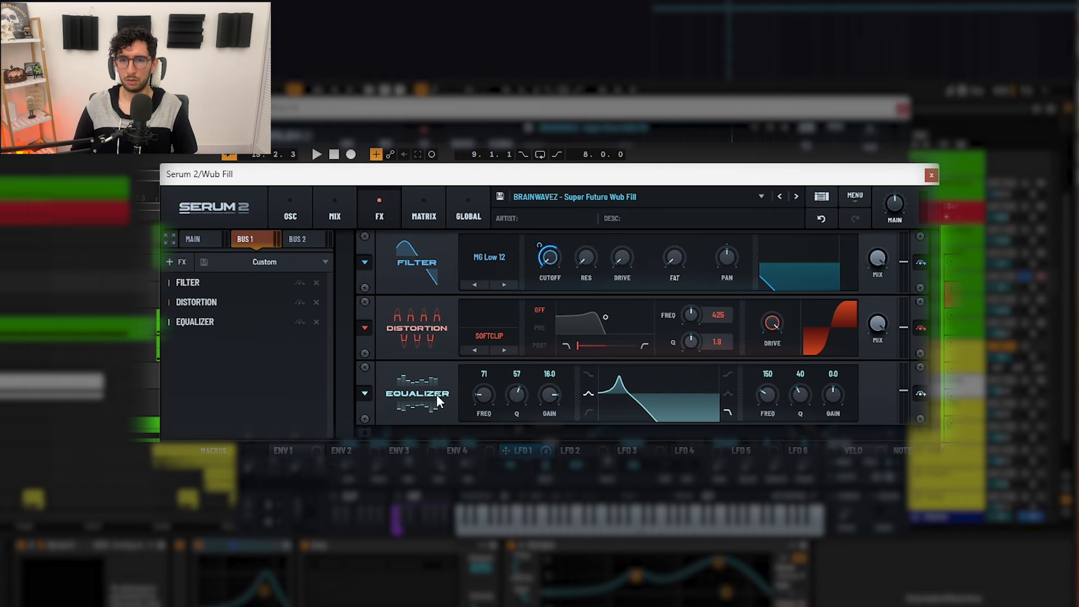
pyautogui.click(289, 216)
# Try raising the peak of the Wub Fill's LFO 1 curve and moving it earlier while playing, and undo the edit
pyautogui.press('space')
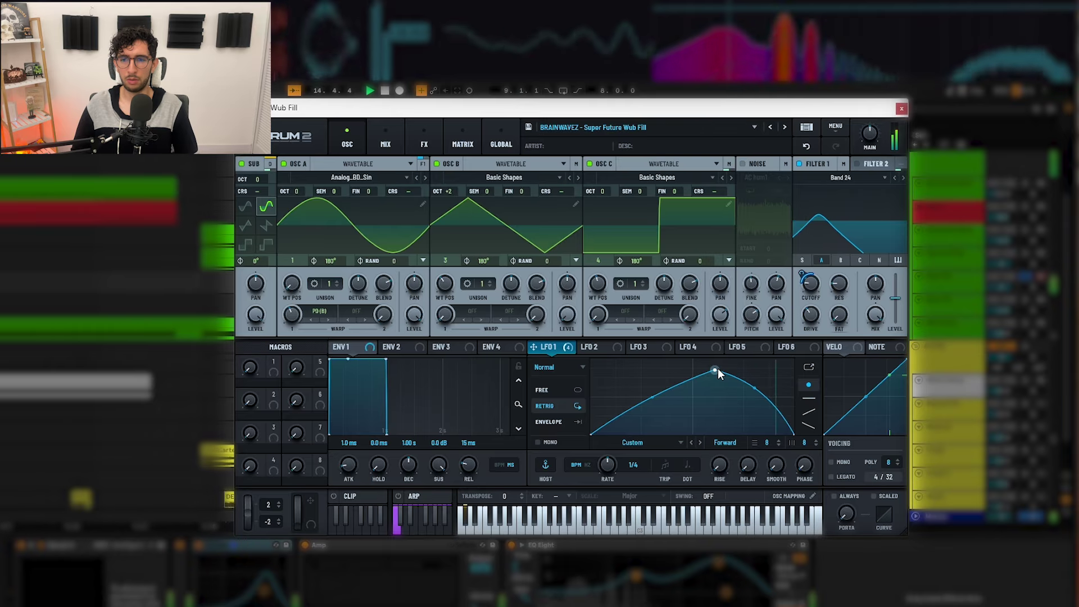
pyautogui.moveTo(710, 370)
pyautogui.mouseDown()
pyautogui.moveTo(617, 372)
pyautogui.moveTo(717, 421)
pyautogui.moveTo(681, 405)
pyautogui.moveTo(682, 368)
pyautogui.moveTo(639, 363)
pyautogui.moveTo(714, 356)
pyautogui.mouseUp()
pyautogui.press('space')
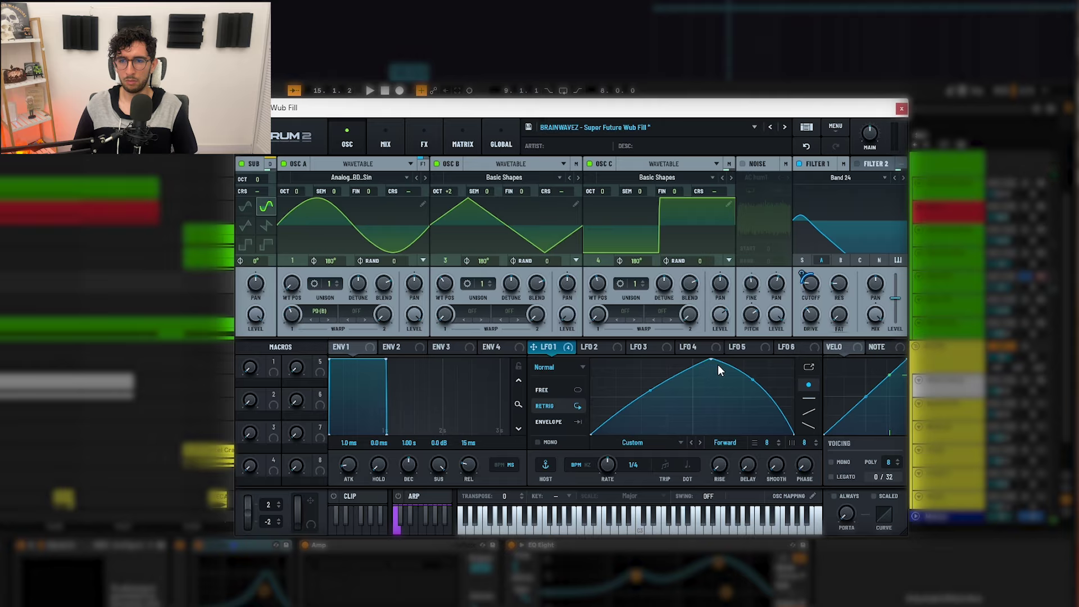
pyautogui.press('space')
pyautogui.moveTo(713, 359); pyautogui.dragTo(641, 355)
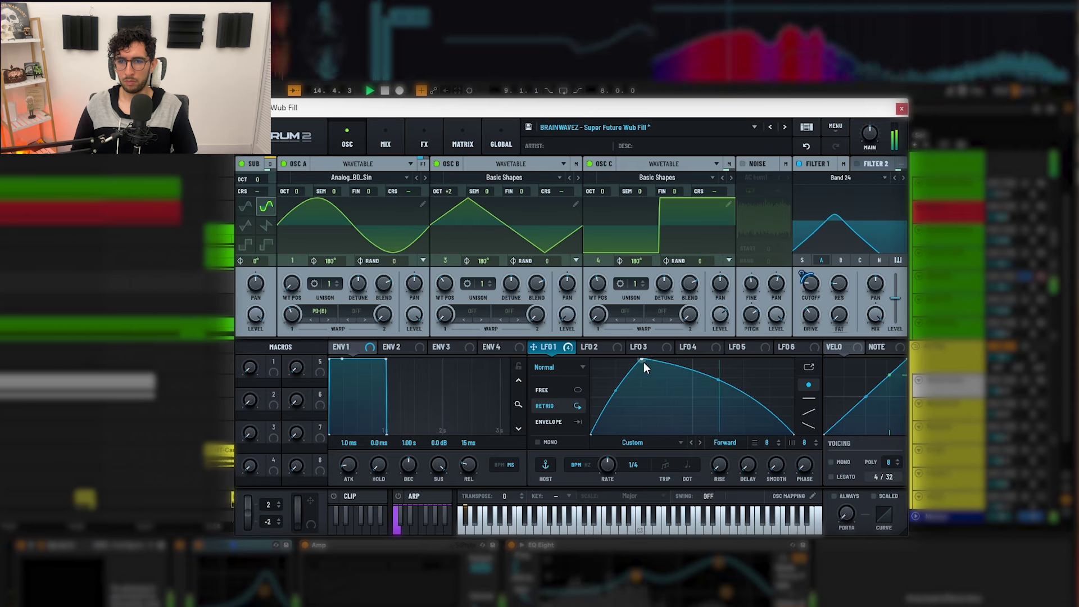
pyautogui.press('space')
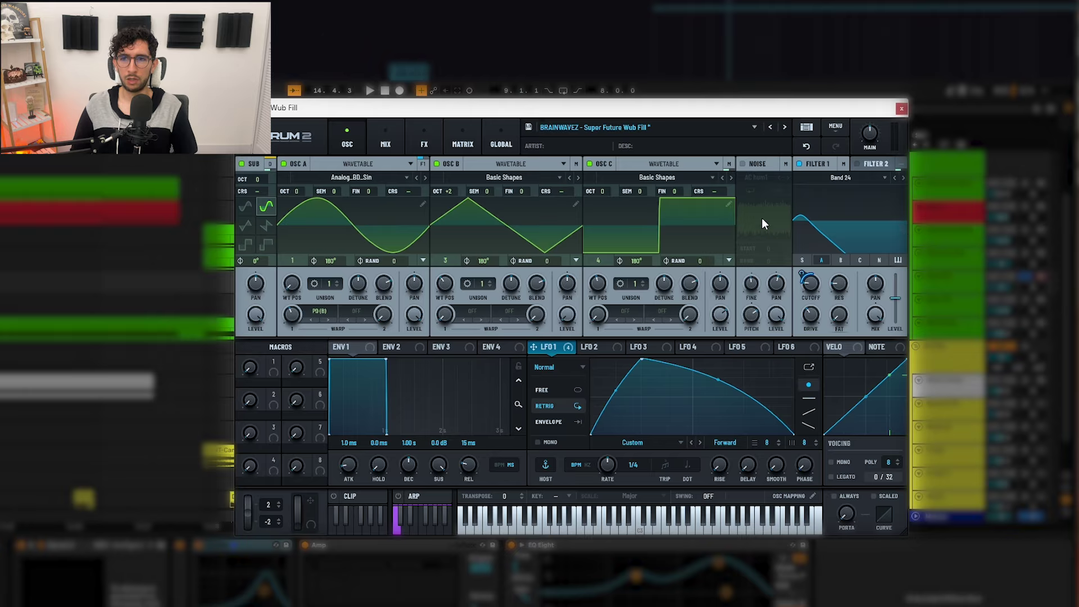
pyautogui.click(806, 146)
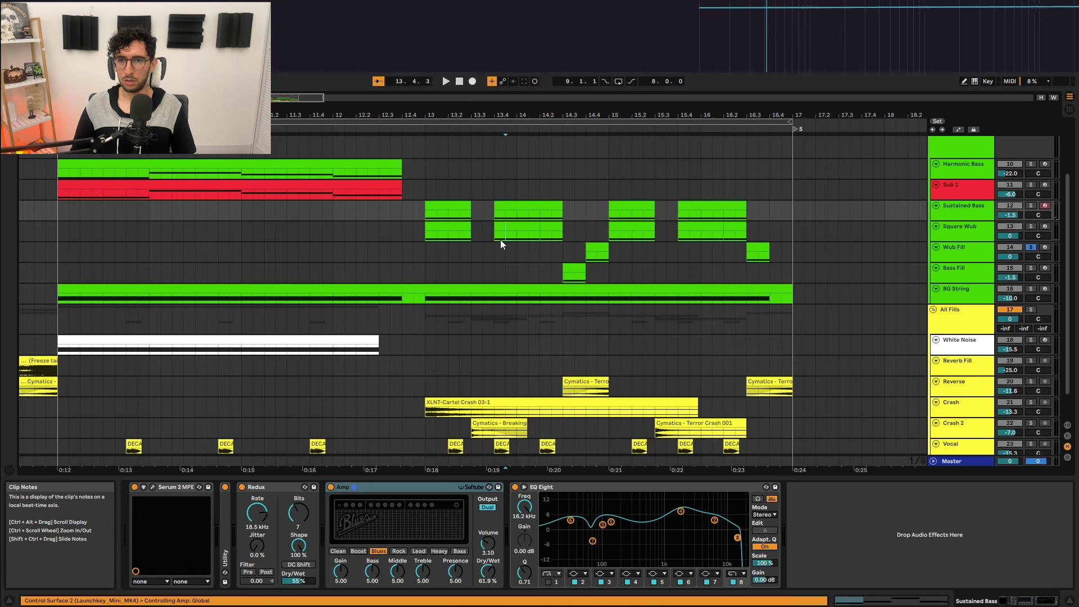
# Play the first Wub Fill clip with Erosion bypassed and with Erosion turned on again
pyautogui.click(596, 253)
pyautogui.click(404, 488)
pyautogui.click(293, 486)
pyautogui.press('space')
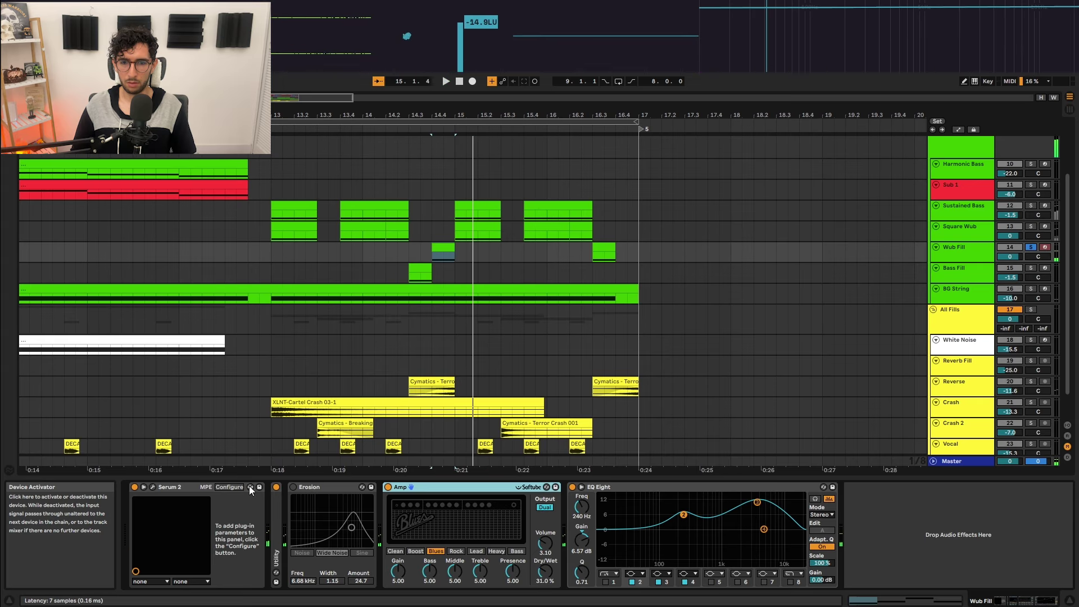
pyautogui.click(293, 486)
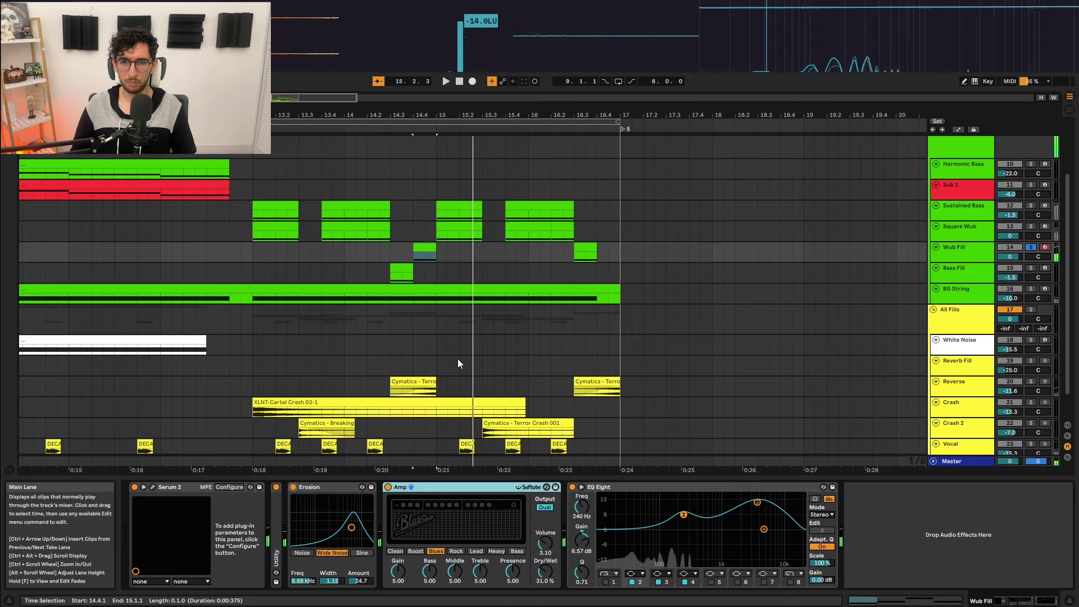
# Solo the Bass Fill track, open its Serum 2 synth window, and play its clip
pyautogui.click(401, 273)
pyautogui.press('space')
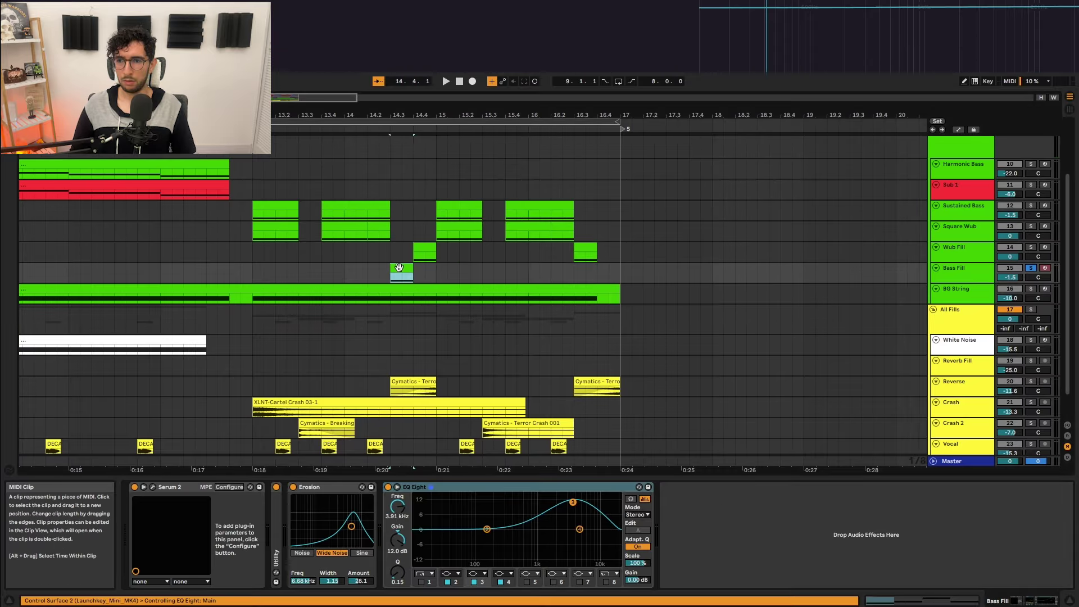
pyautogui.click(152, 487)
pyautogui.press('space')
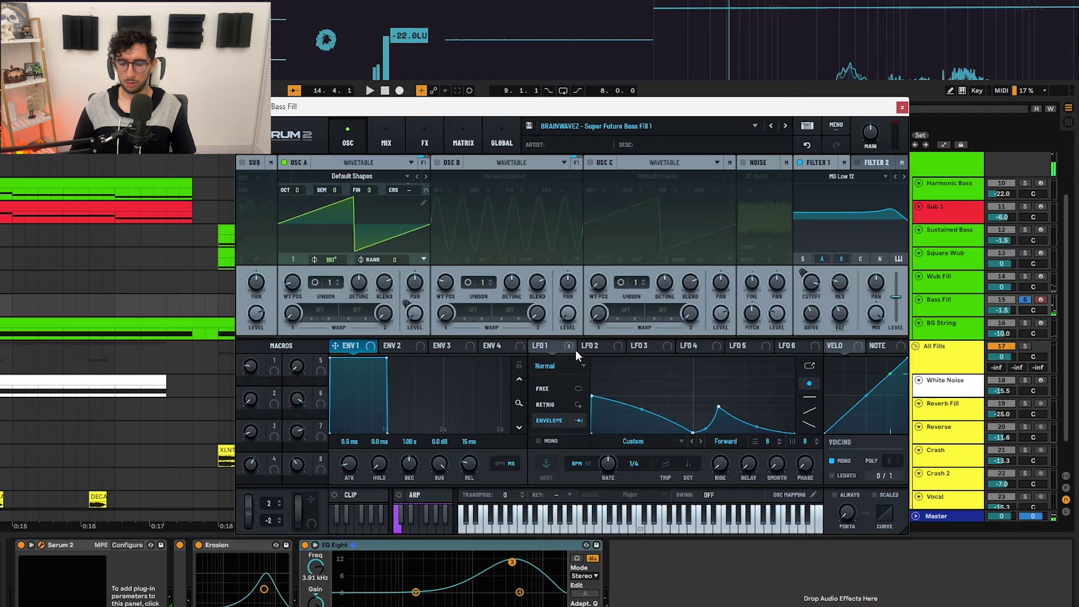
# Show LFO 1 of the Bass Fill patch and list its modulation destinations
pyautogui.click(621, 310)
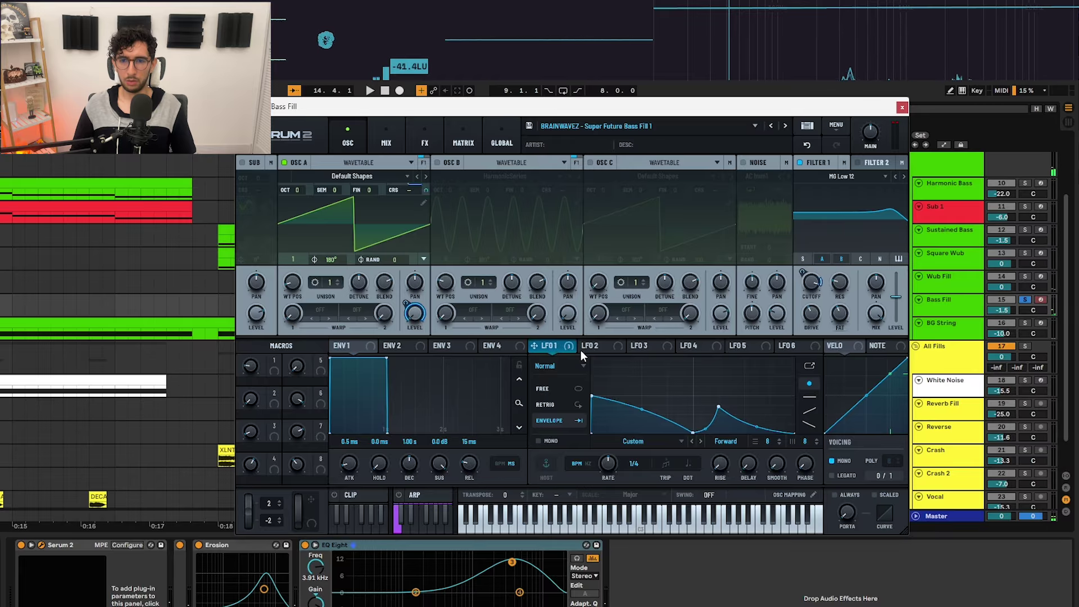
pyautogui.click(584, 348)
pyautogui.click(570, 348)
pyautogui.moveTo(600, 346); pyautogui.dragTo(553, 347)
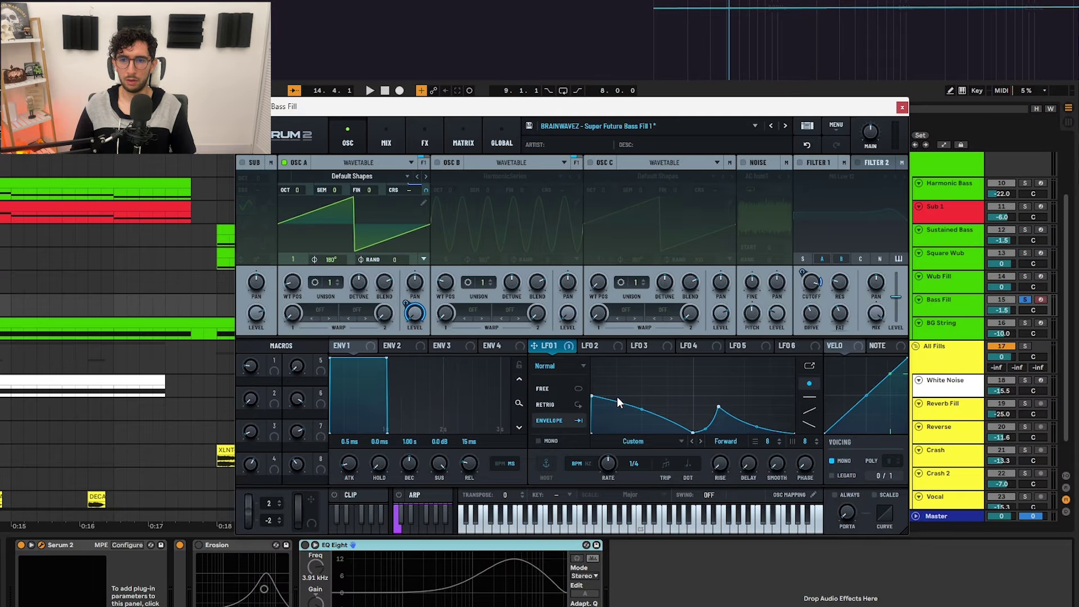
pyautogui.rightClick(552, 349)
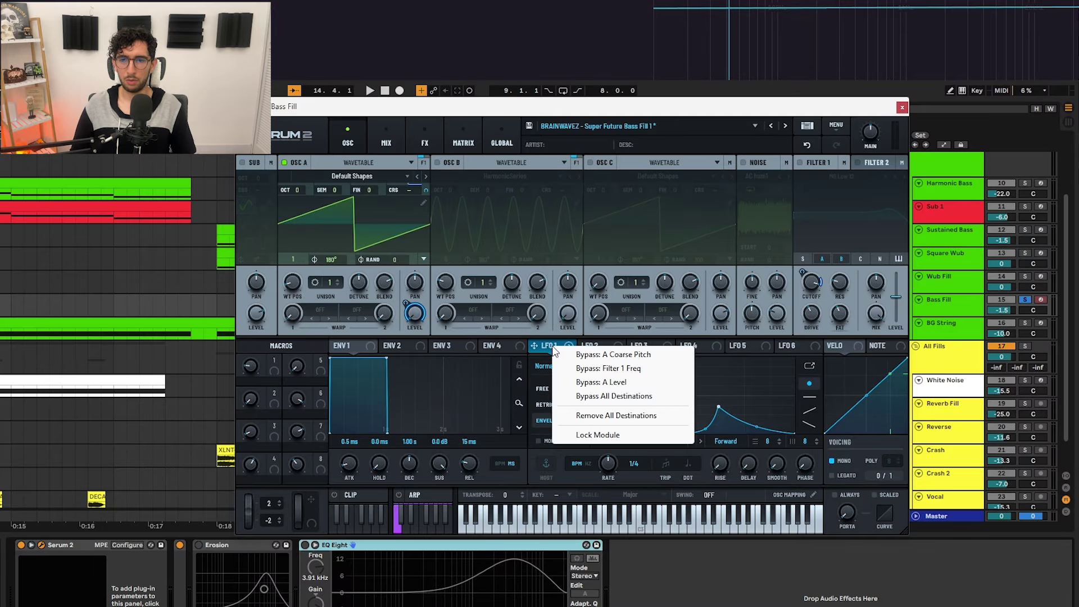
pyautogui.click(537, 359)
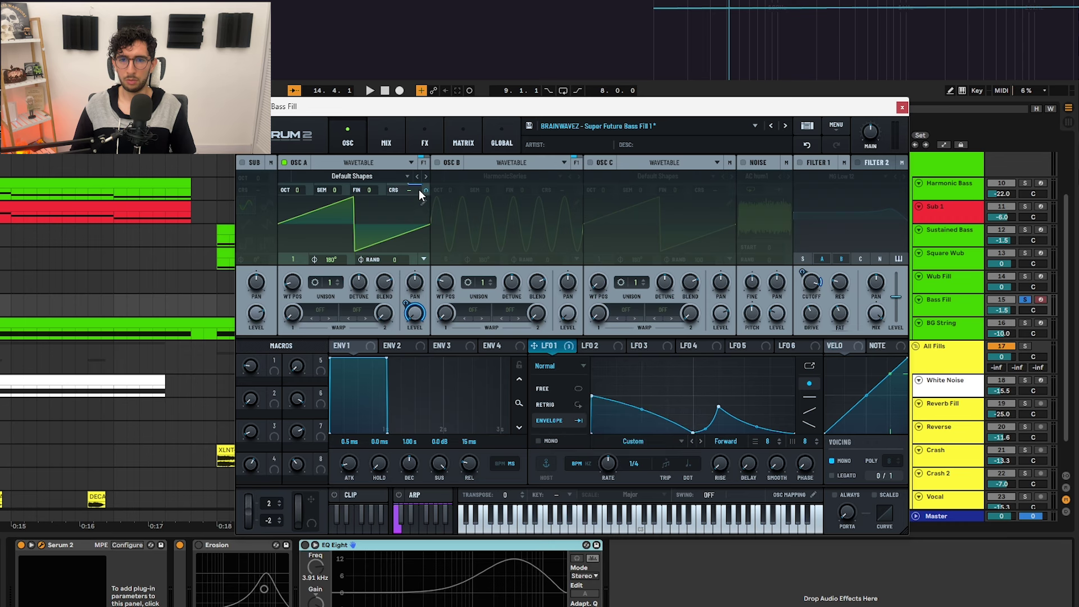
# Inspect LFO 1's modulation of oscillator A's coarse pitch and its polarity in the modulation matrix, and return to the oscillators
pyautogui.moveTo(427, 188)
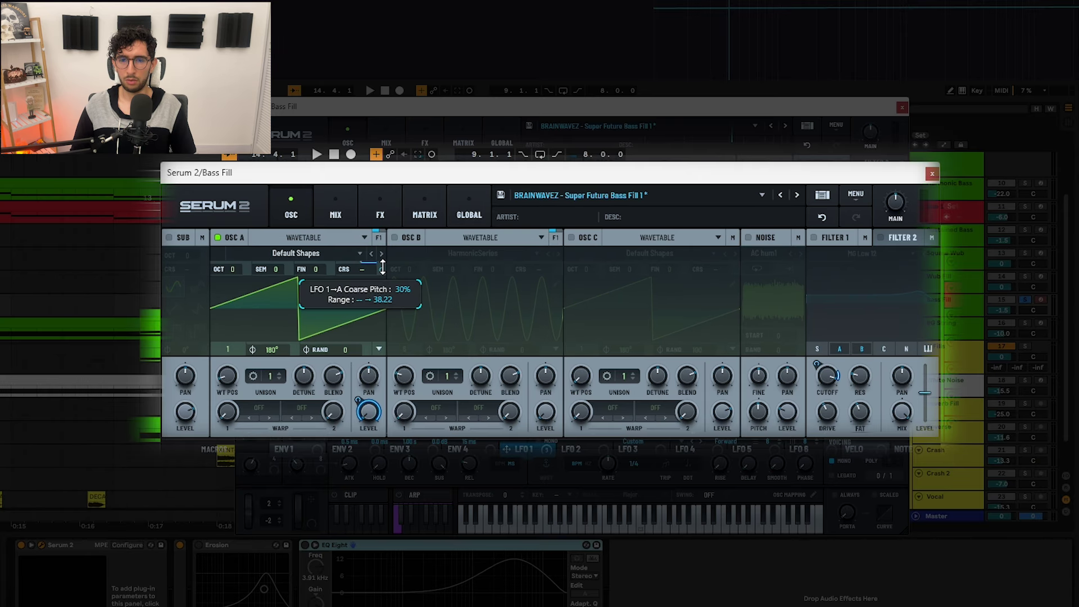
pyautogui.click(424, 215)
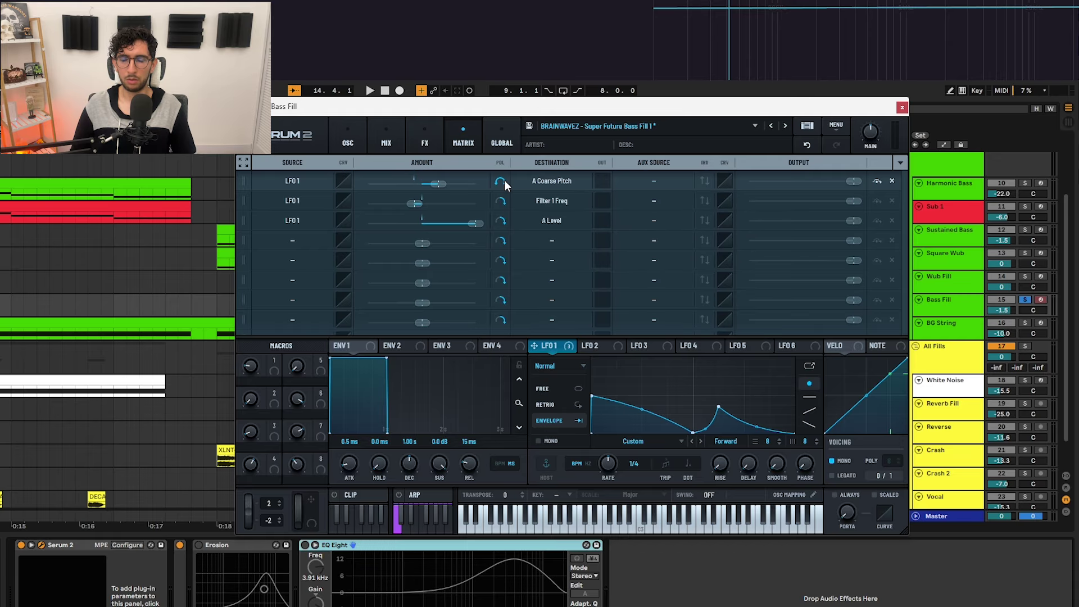
pyautogui.click(500, 180)
pyautogui.click(348, 142)
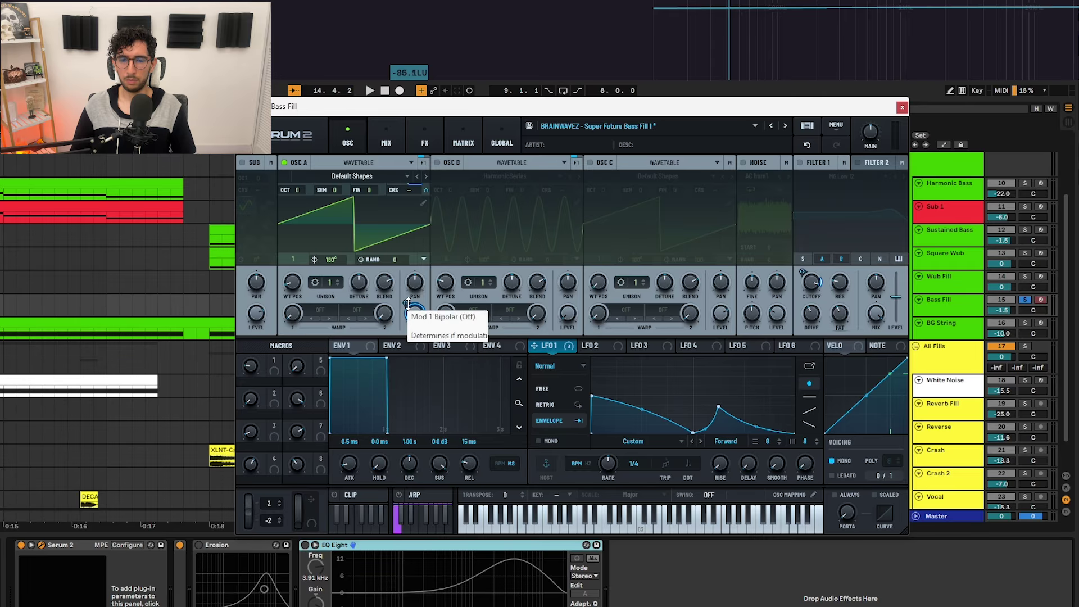
# Turn on Filter 1 in the Bass Fill patch, along with its Hyper/Dimension and Distortion effects
pyautogui.click(798, 162)
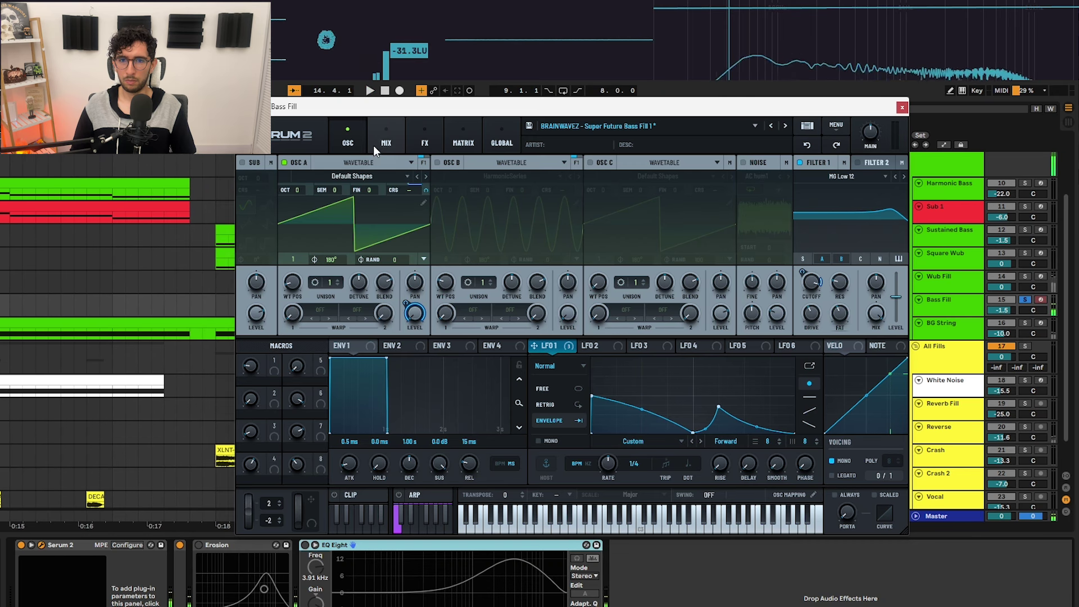
pyautogui.click(386, 143)
pyautogui.click(425, 143)
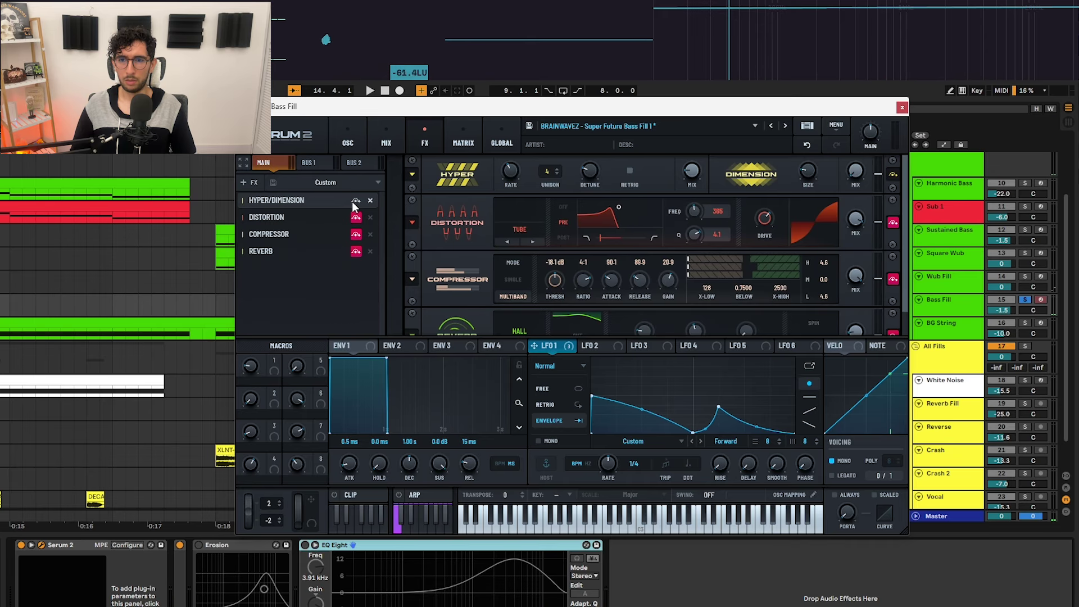
pyautogui.click(356, 200)
pyautogui.click(894, 222)
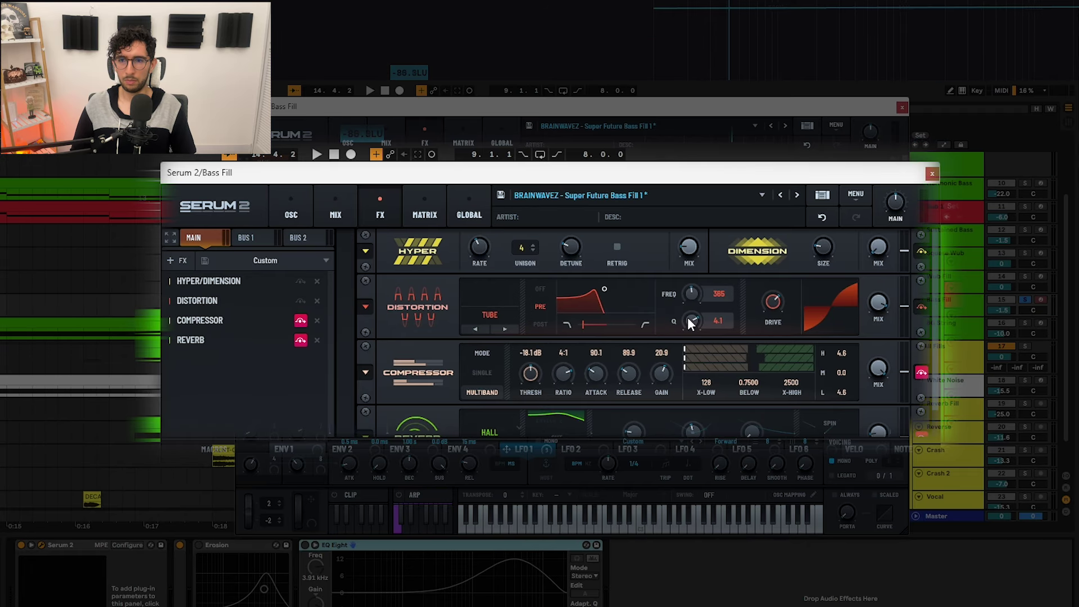
# Play the Bass Fill clip while turning on the Compressor and Reverb effects one at a time, and close the synth window
pyautogui.press('space')
pyautogui.press('space')
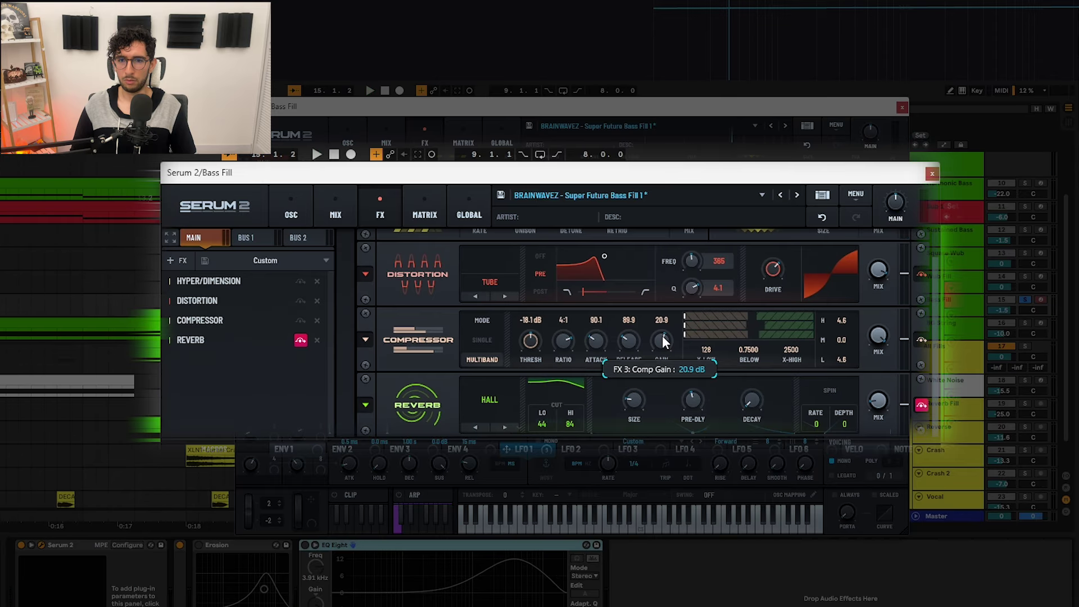
pyautogui.press('space')
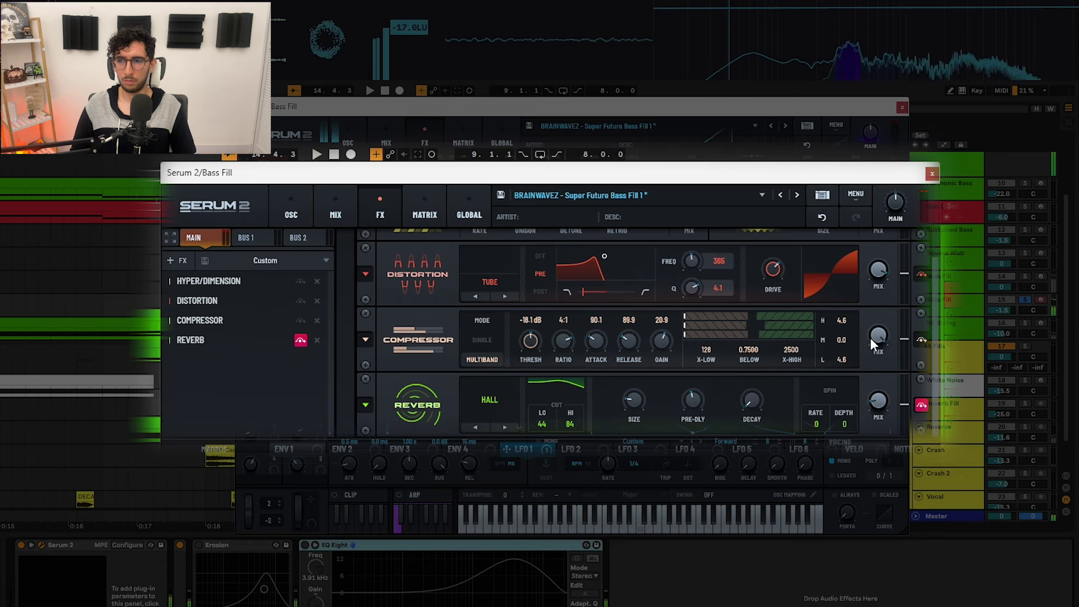
pyautogui.press('space')
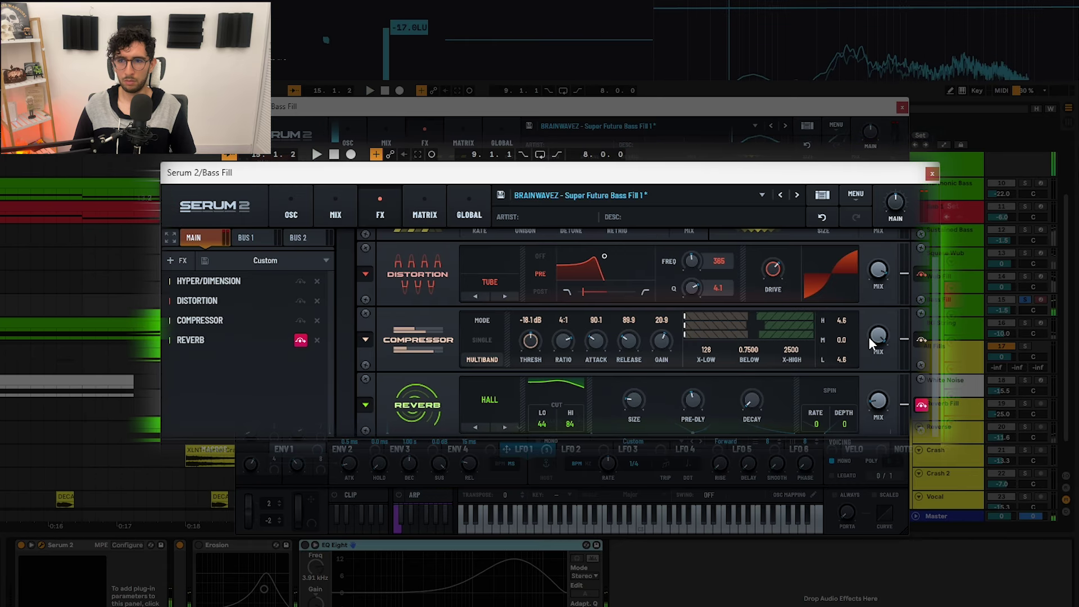
pyautogui.click(921, 405)
pyautogui.press('space')
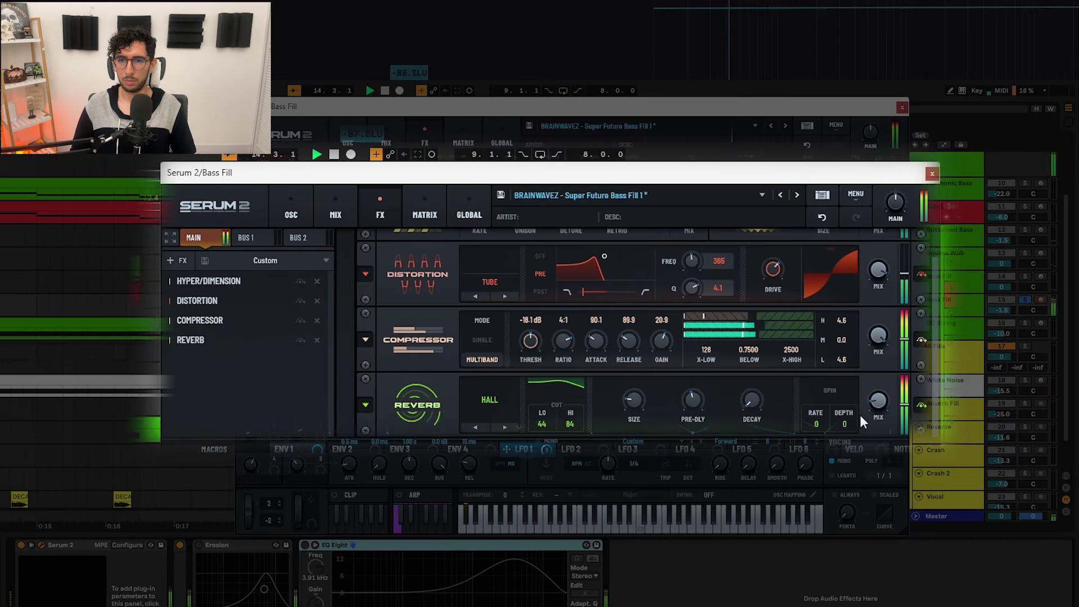
pyautogui.press('space')
pyautogui.click(931, 174)
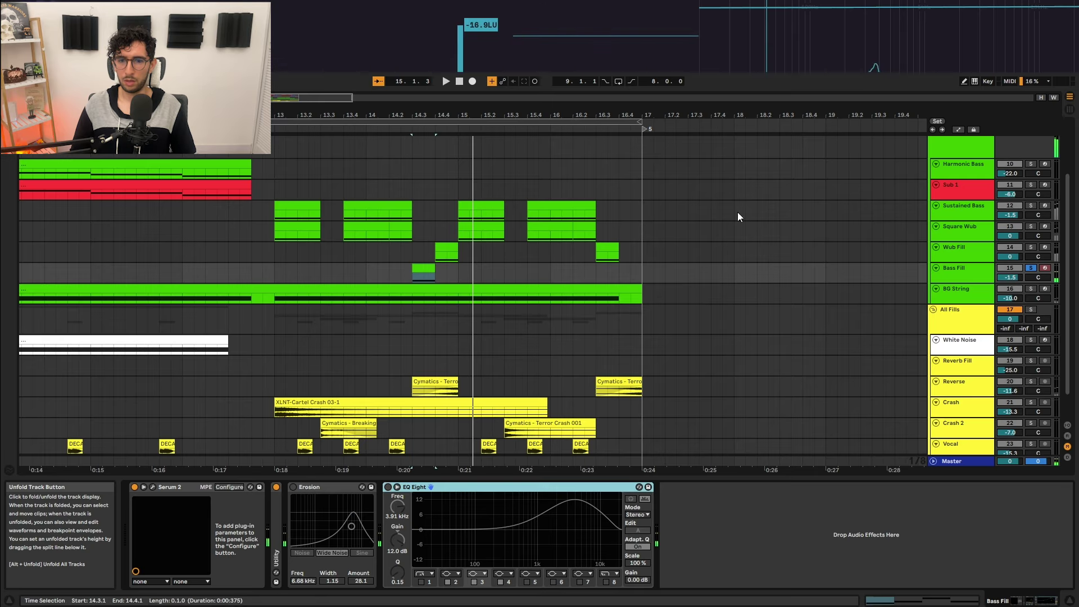
# Turn on Erosion and EQ Eight on the Bass Fill track, playing the clip after each one
pyautogui.click(298, 484)
pyautogui.press('space')
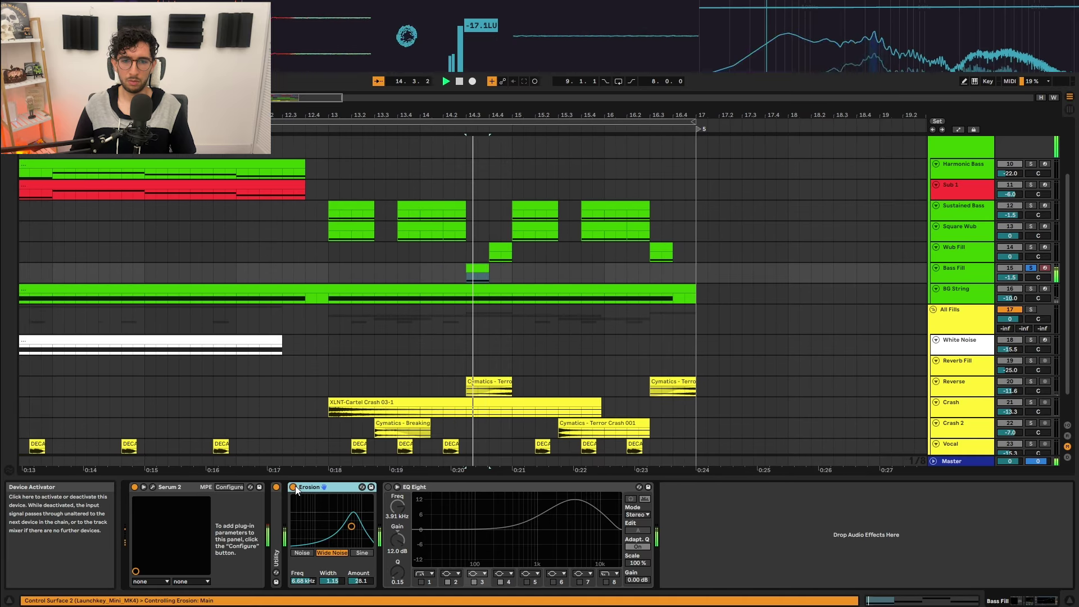
pyautogui.press('space')
pyautogui.click(419, 487)
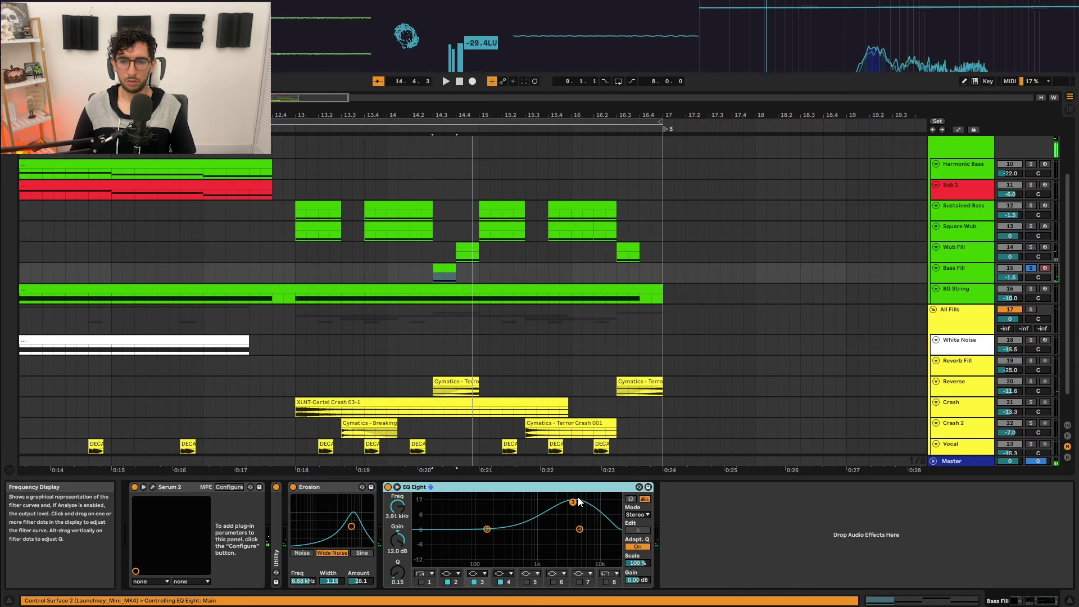
pyautogui.press('space')
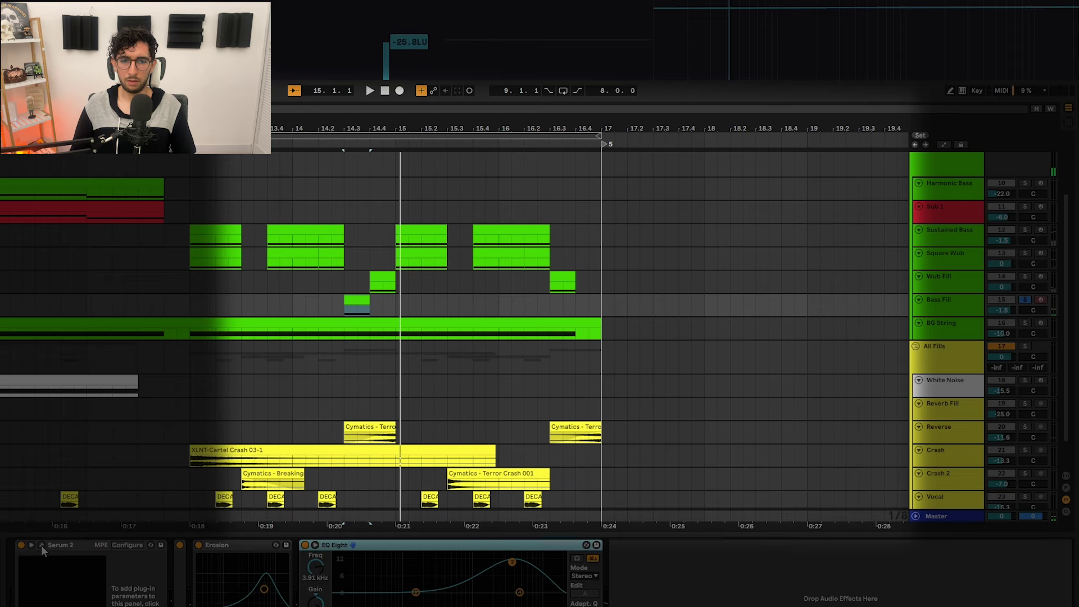
# Reopen the Bass Fill synth, list LFO 1's modulation destinations, play the clip, and close the synth window
pyautogui.click(41, 545)
pyautogui.click(350, 138)
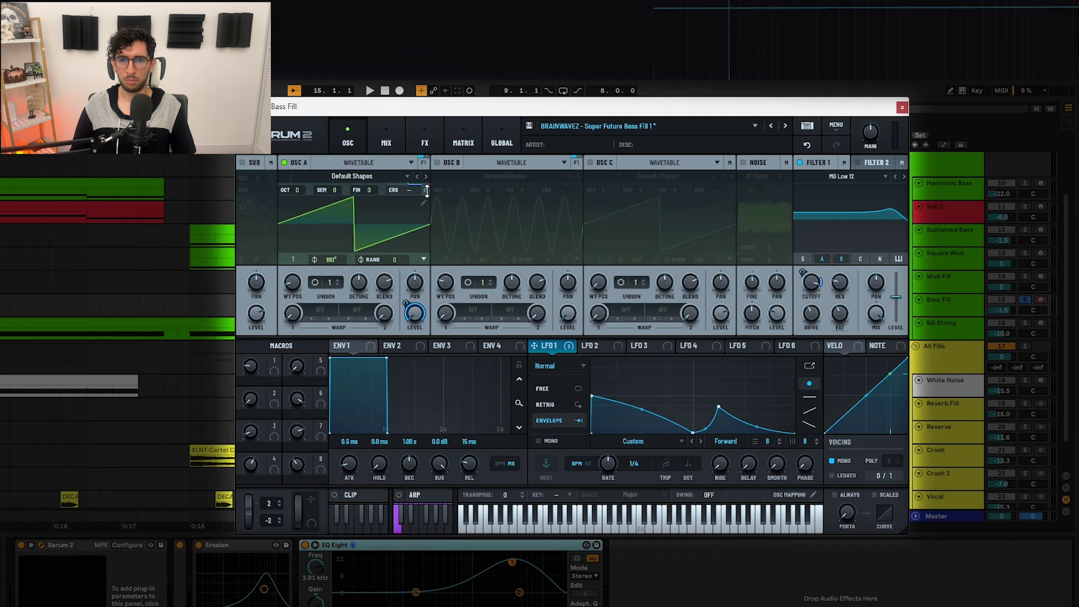
pyautogui.rightClick(565, 349)
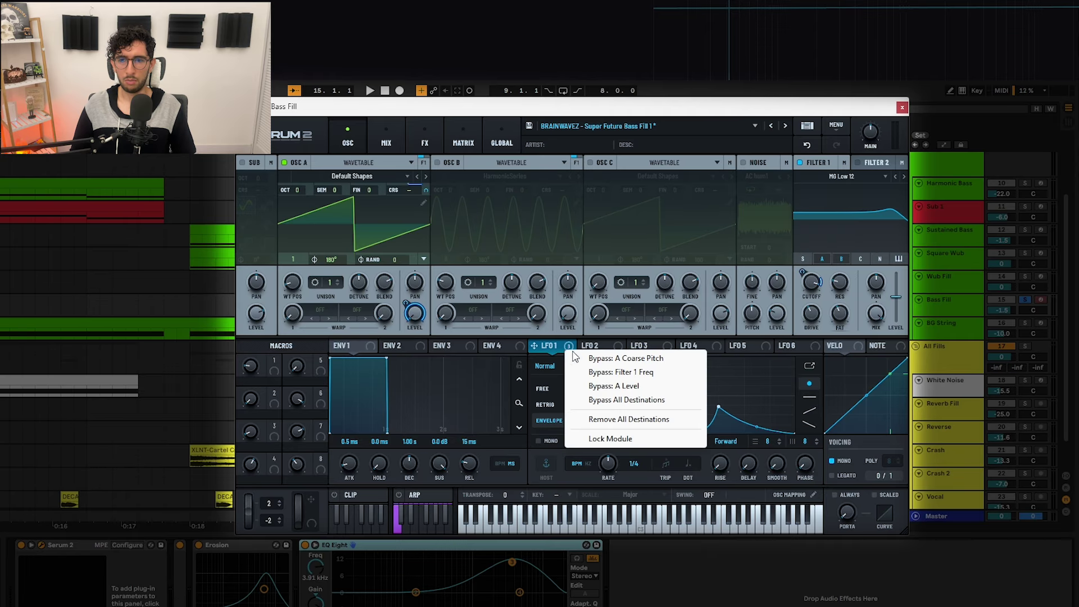
pyautogui.press('Escape')
pyautogui.press('space')
pyautogui.moveTo(555, 348)
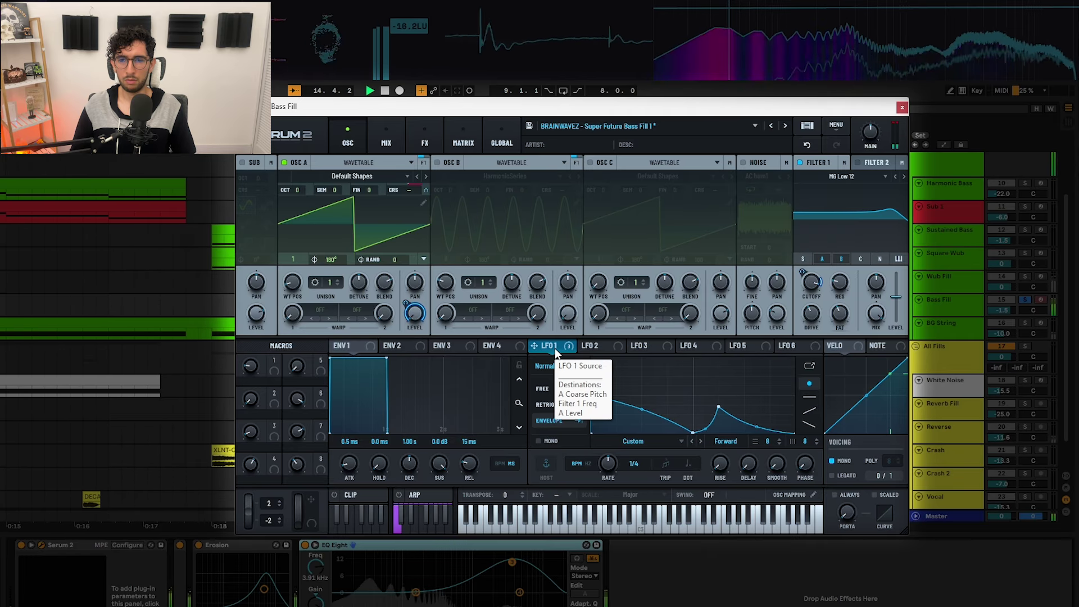
pyautogui.click(573, 355)
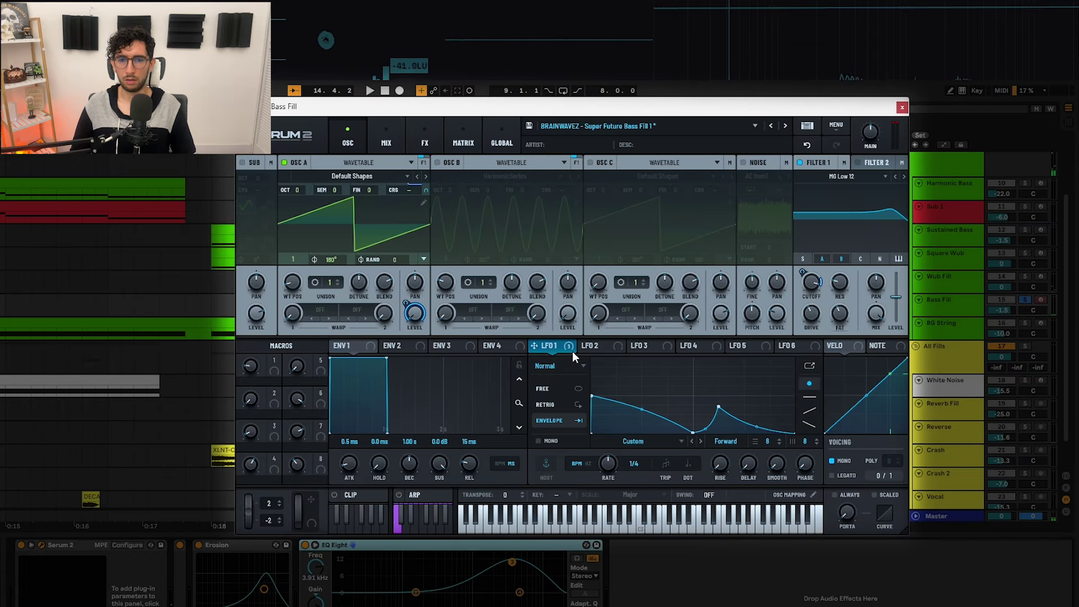
pyautogui.click(902, 107)
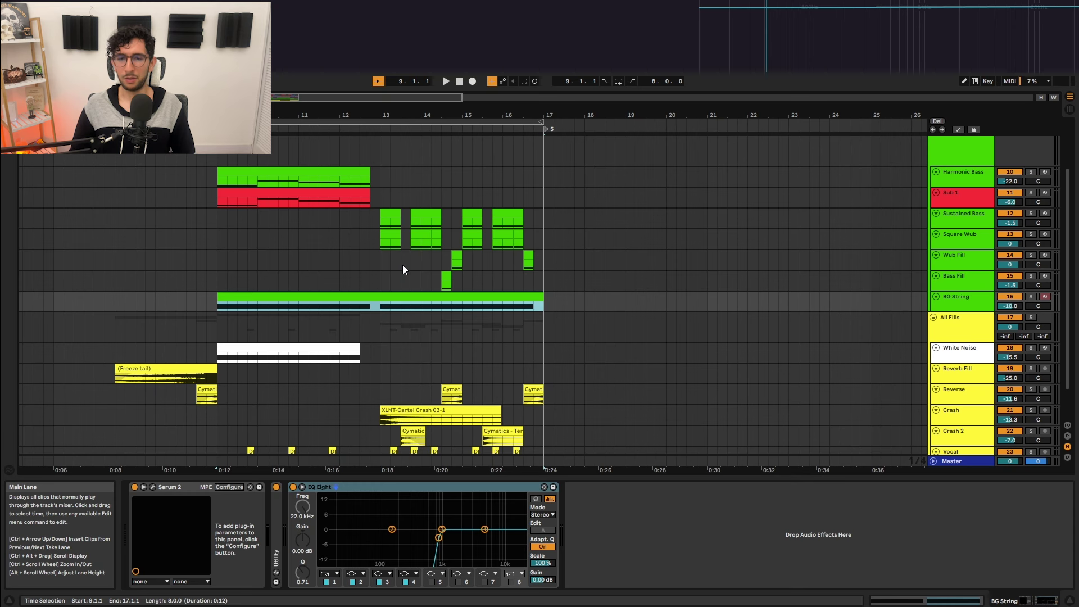
# Solo the BG String track, open its Serum 2 synth window, and play its clip
pyautogui.click(377, 266)
pyautogui.click(355, 304)
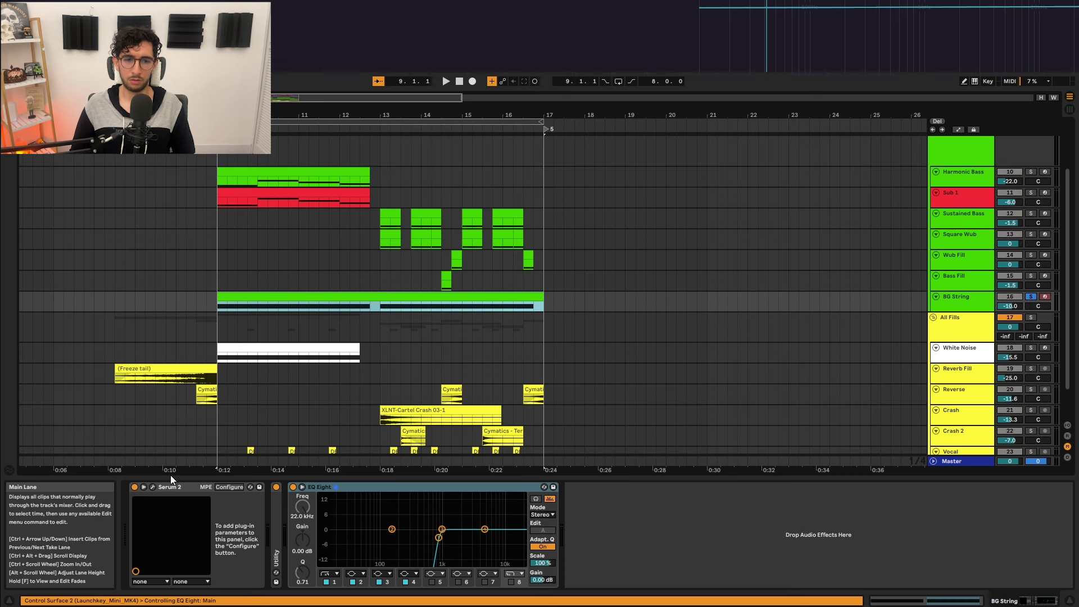
pyautogui.click(153, 487)
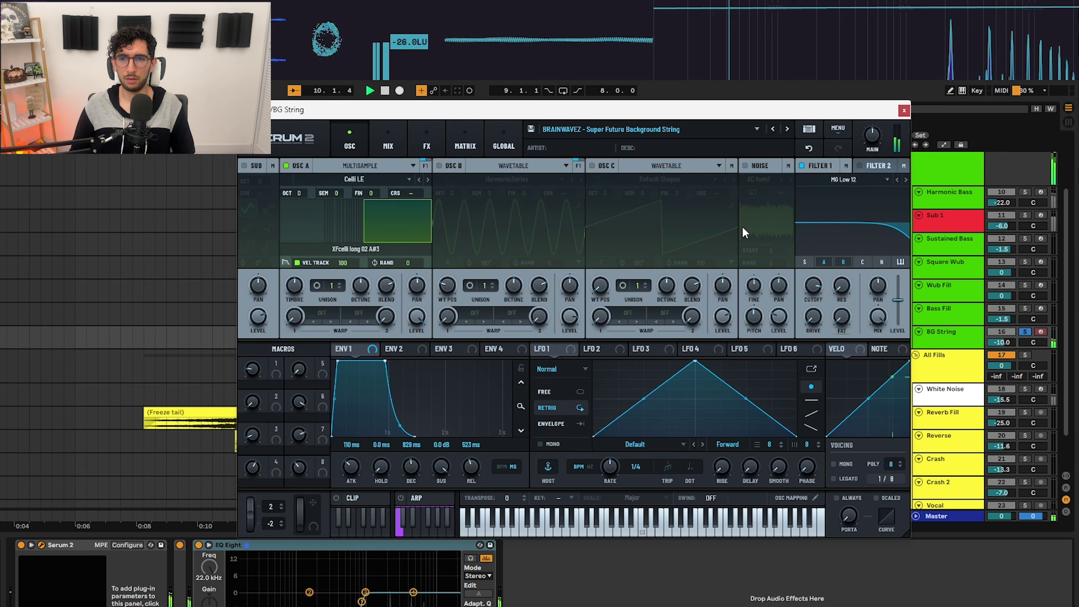
# Browse the factory Strings multisamples for oscillator A of the BG String patch, keeping Celli LE
pyautogui.click(371, 166)
pyautogui.click(362, 163)
pyautogui.click(354, 178)
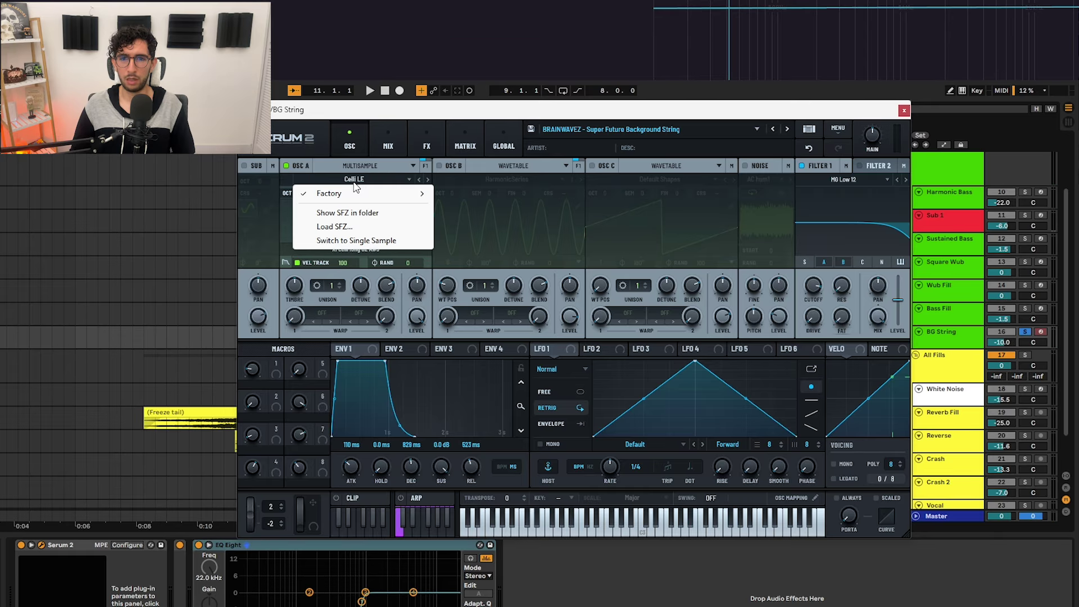
pyautogui.moveTo(358, 194)
pyautogui.moveTo(496, 280)
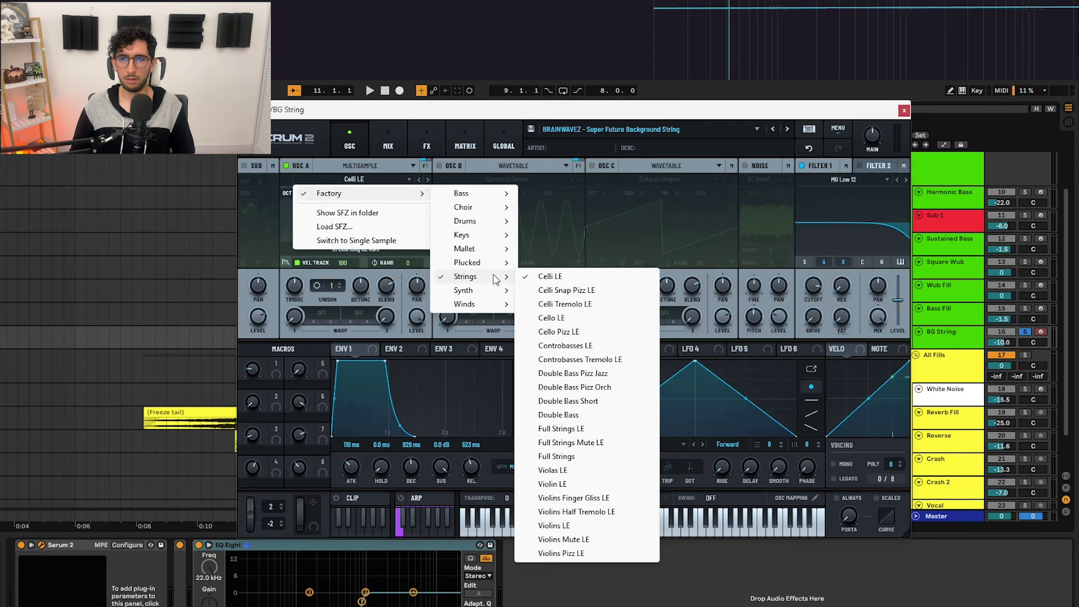
pyautogui.click(370, 134)
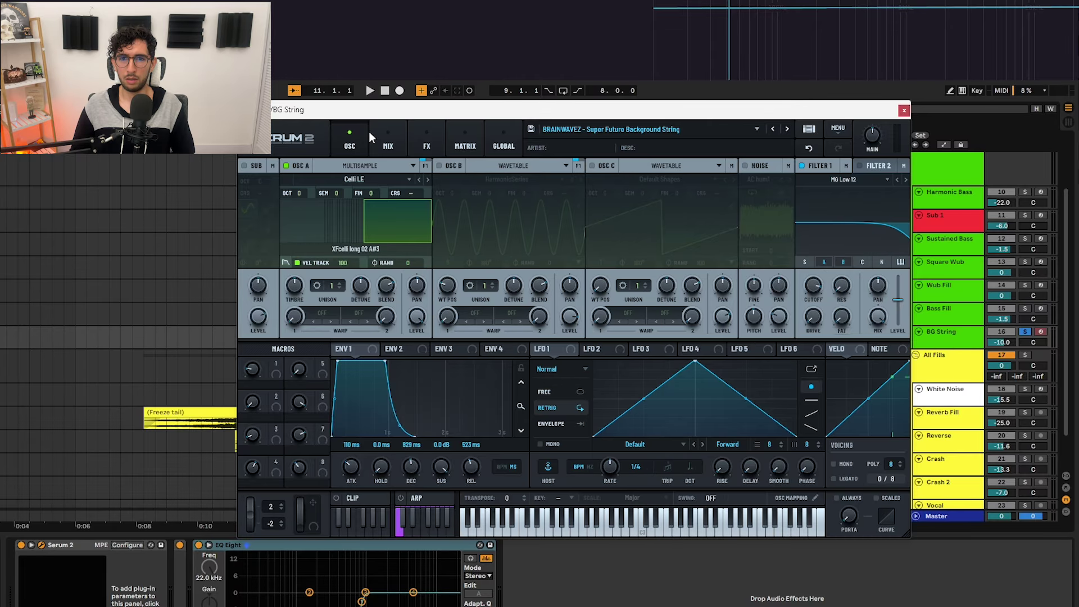
# View the BG String patch's effects rack with its Hall reverb and close the synth window
pyautogui.click(383, 135)
pyautogui.click(460, 140)
pyautogui.click(426, 141)
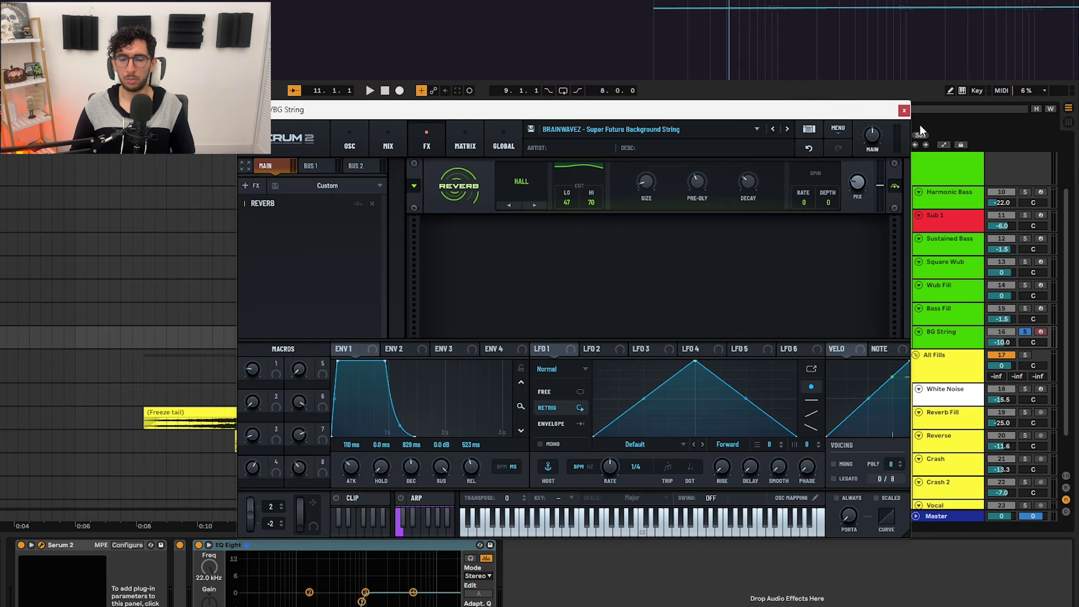
pyautogui.click(903, 111)
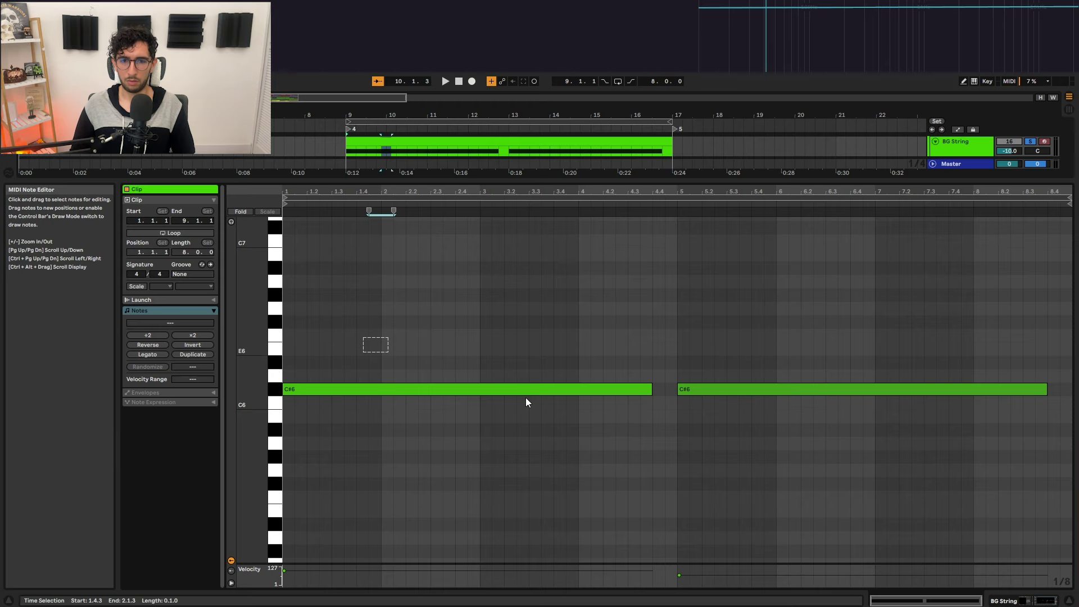
# Inspect the two C#6 notes of the BG String clip, return to the arrangement, and play the soloed track
pyautogui.hotkey('ctrl', 'a')
pyautogui.moveTo(371, 421); pyautogui.dragTo(386, 403)
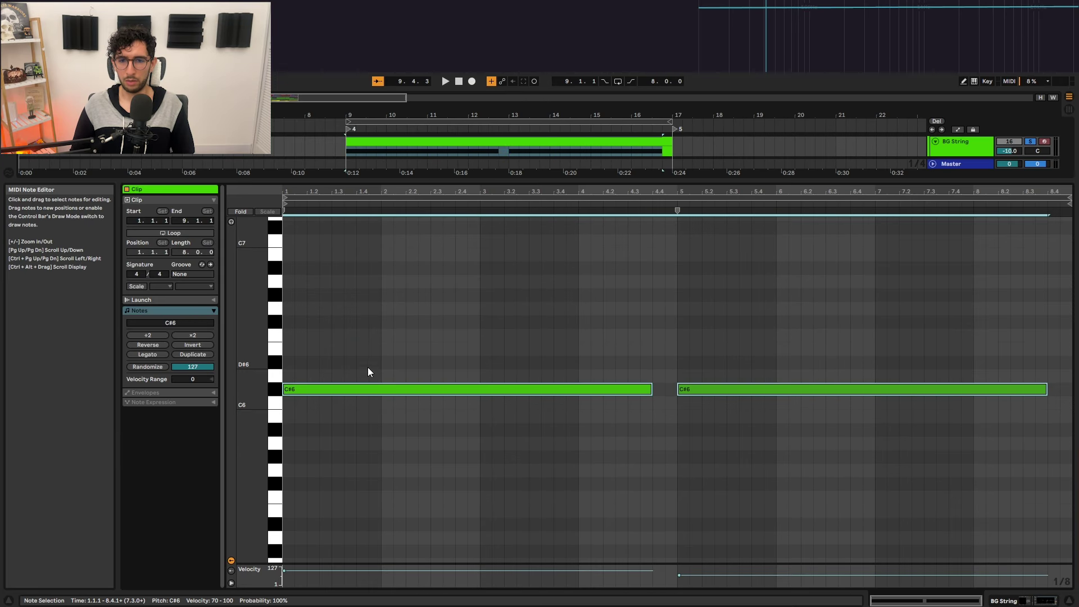
pyautogui.moveTo(348, 358); pyautogui.dragTo(330, 445)
pyautogui.hotkey('ctrl', 'alt', 'e')
pyautogui.click(405, 312)
pyautogui.press('space')
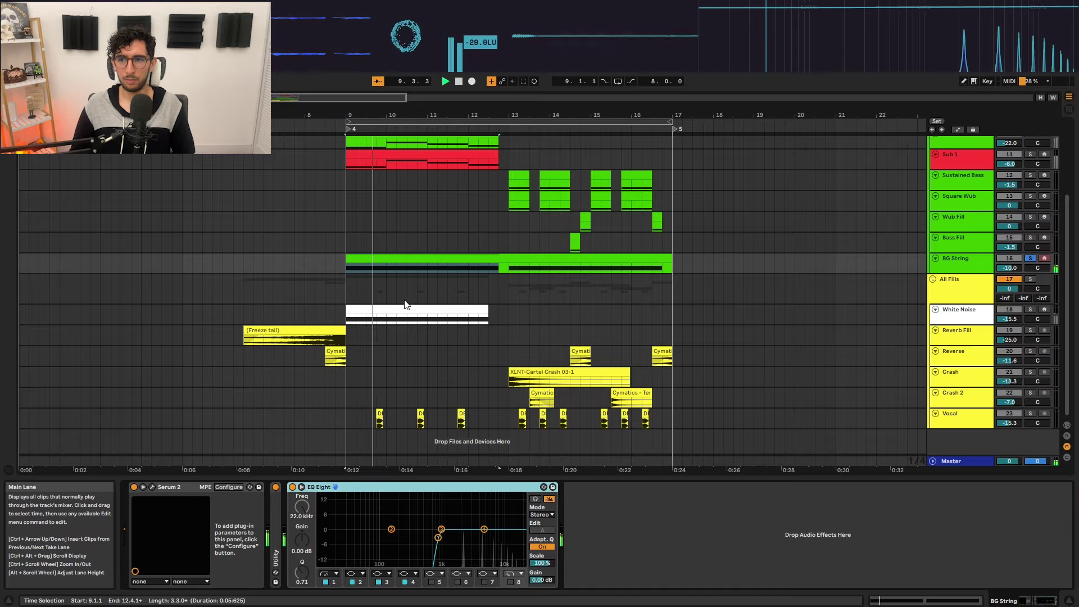
# Play the drop with all tracks to hear the BG String layer within the full mix
pyautogui.click(531, 256)
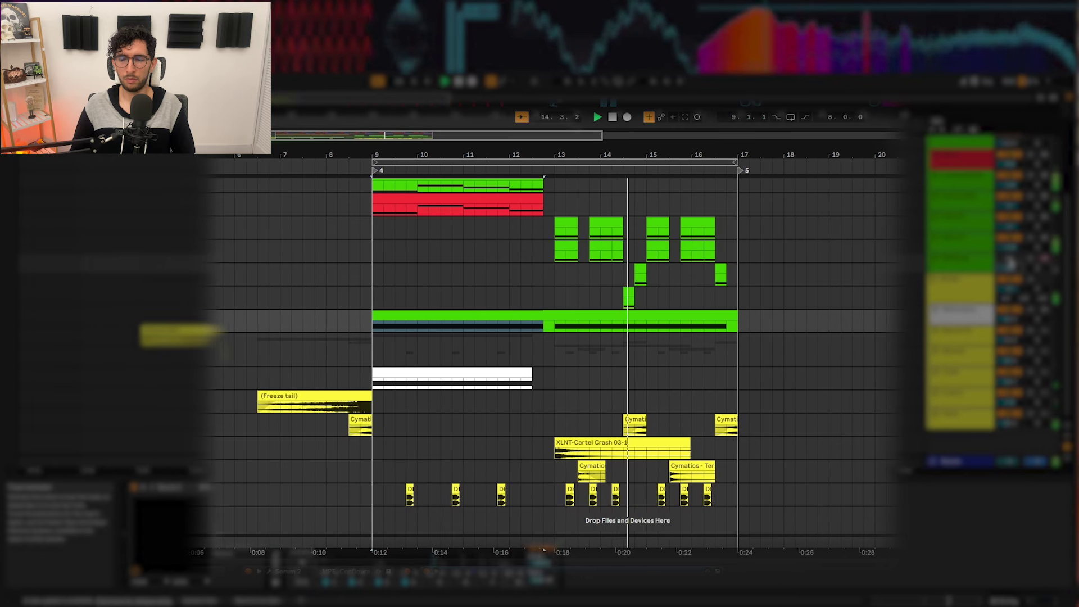
pyautogui.press('space')
pyautogui.click(337, 236)
pyautogui.press('space')
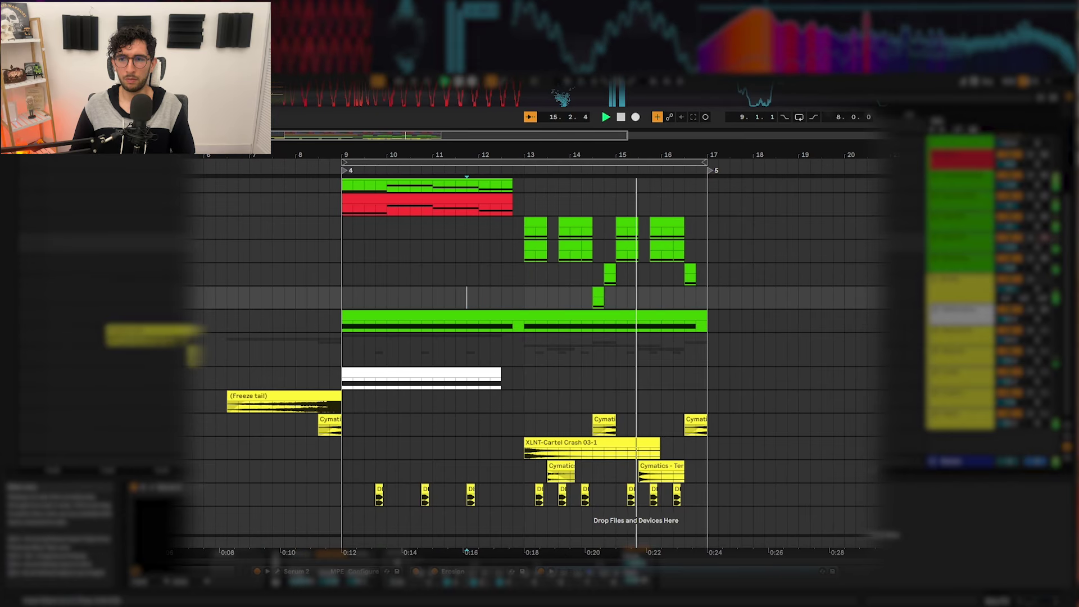
pyautogui.press('space')
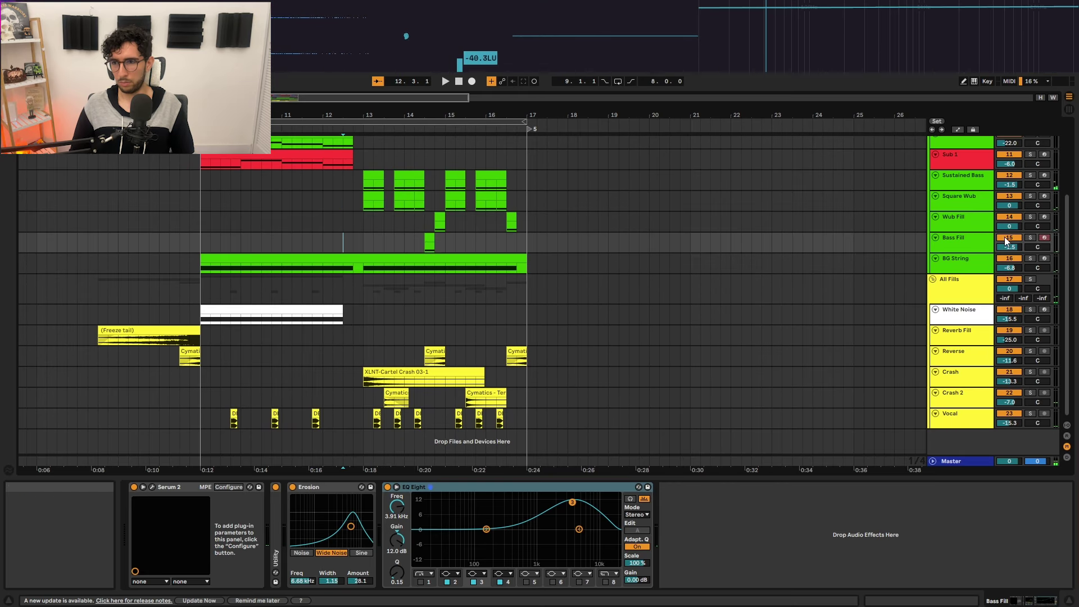
pyautogui.click(815, 270)
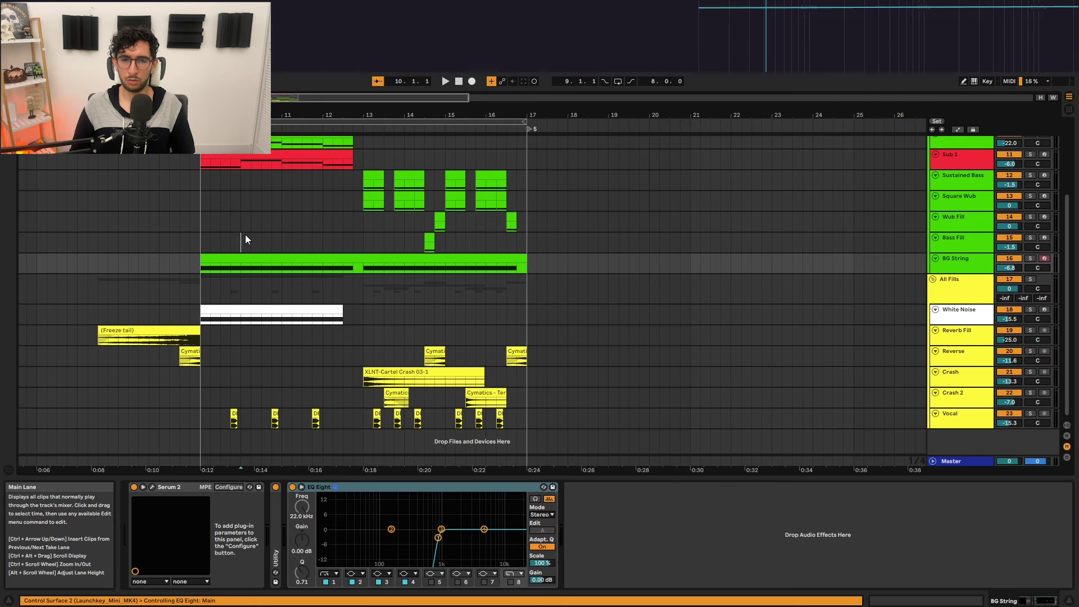
pyautogui.click(312, 243)
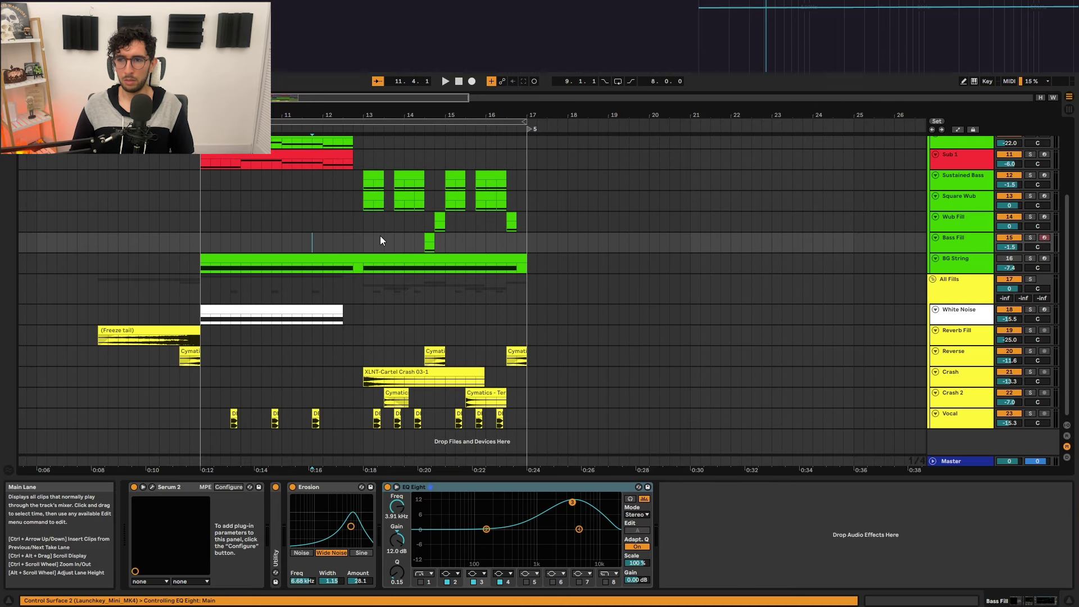
pyautogui.click(330, 226)
pyautogui.scroll(2, 290, 241)
pyautogui.scroll(-1, 290, 243)
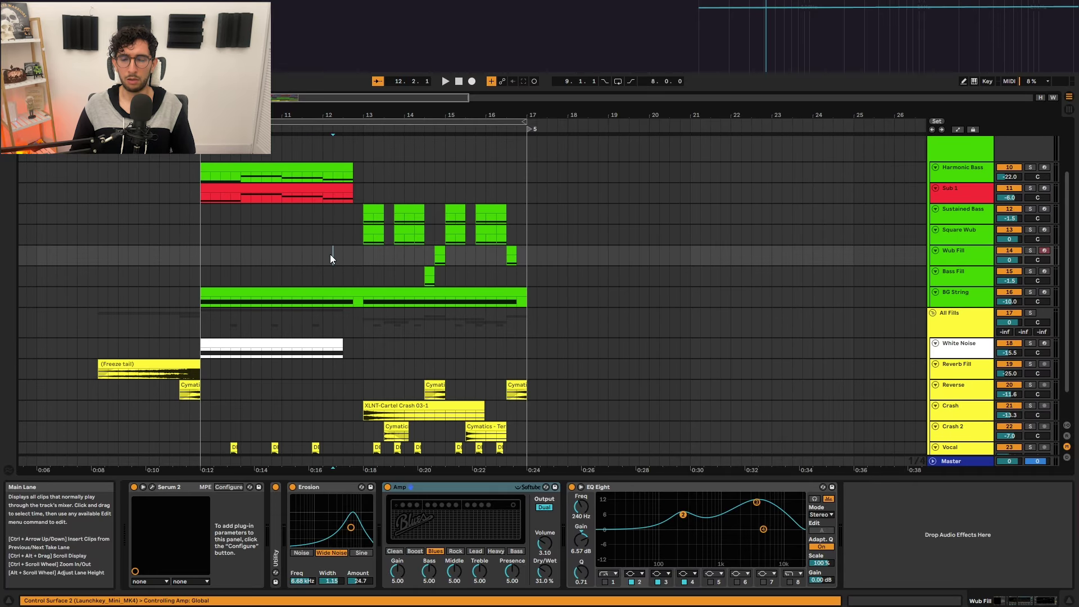
pyautogui.scroll(-2, 329, 254)
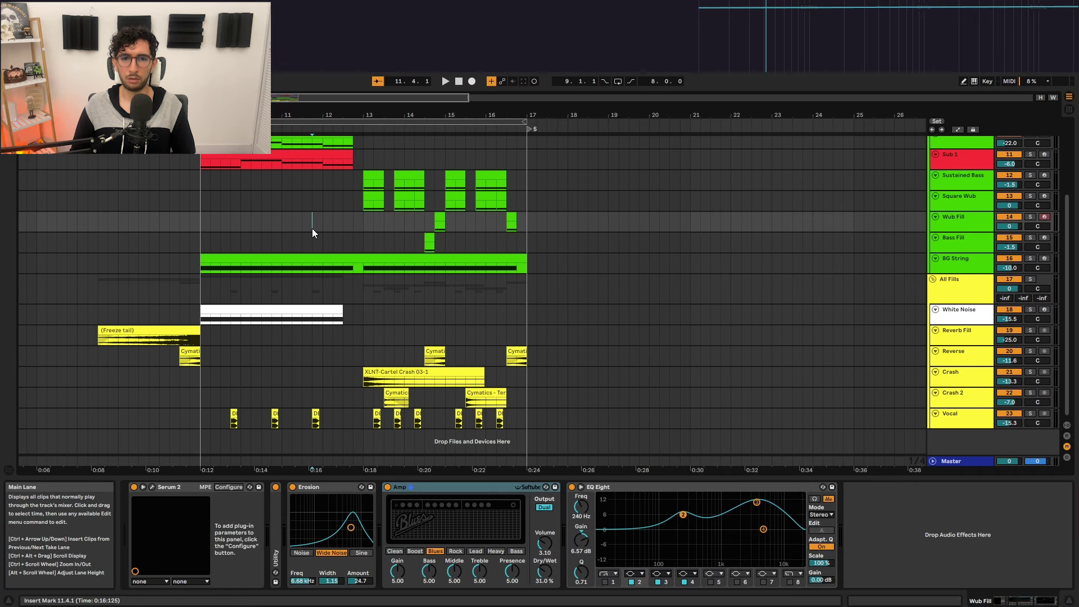
# Select the White Noise clip, solo its track, and inspect the automation drawn across the clip
pyautogui.click(287, 313)
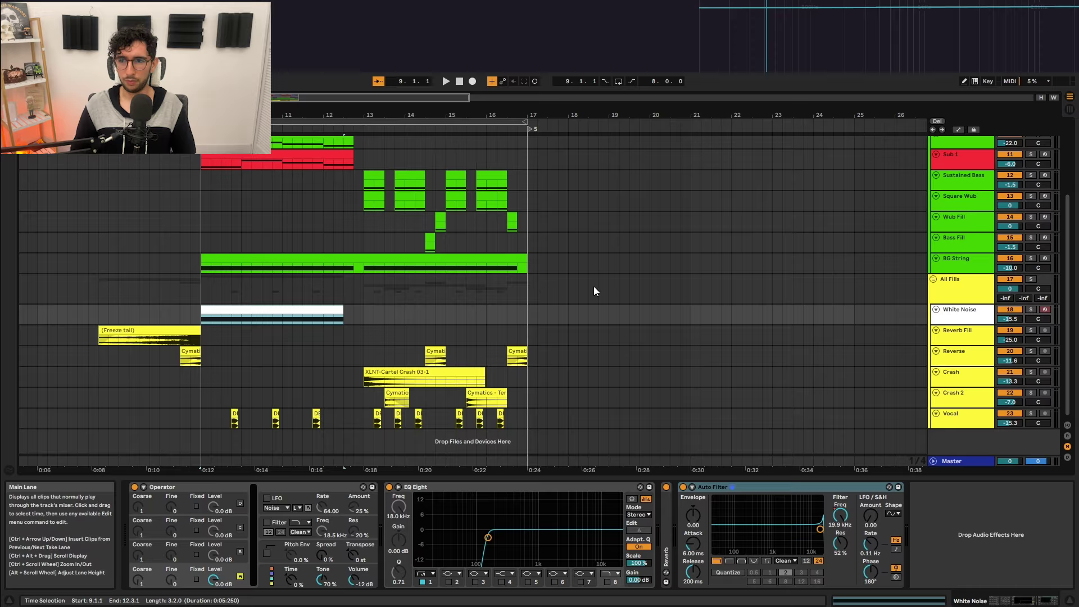
pyautogui.click(962, 337)
pyautogui.click(245, 315)
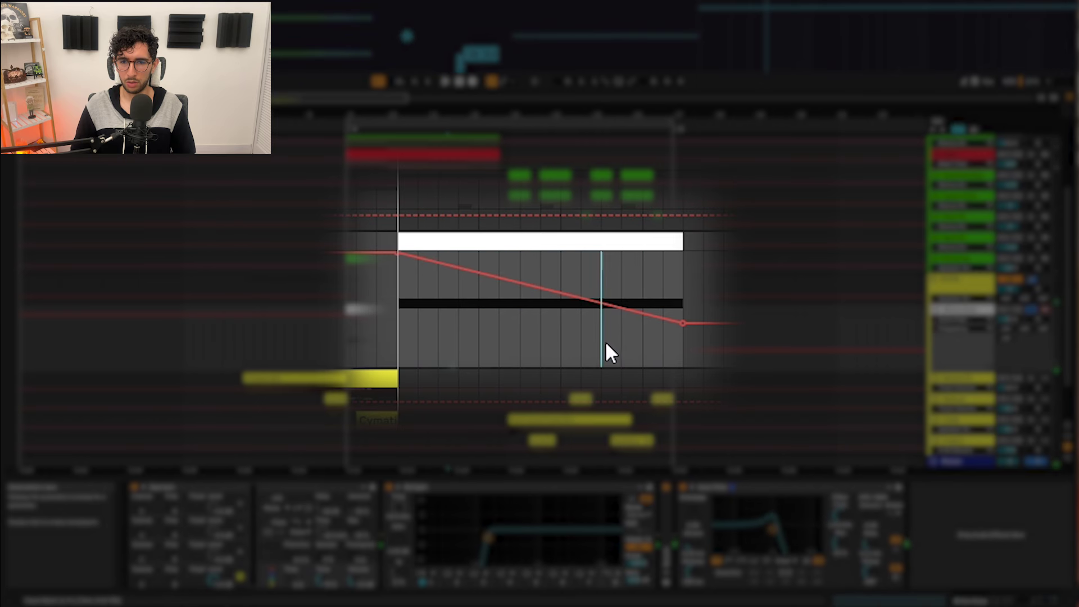
pyautogui.press('a')
pyautogui.scroll(-2, 478, 359)
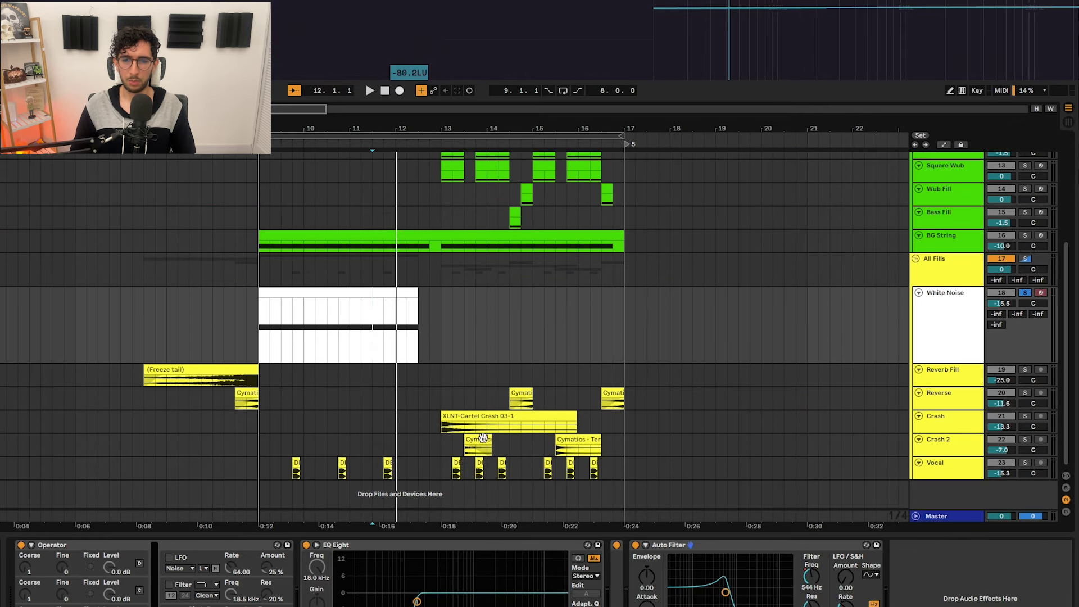
# Audition the XLNT-Cartel Crash clip, the first mid-drop Reverse clip, and the first Crash 2 clip, each with its track soloed
pyautogui.click(484, 414)
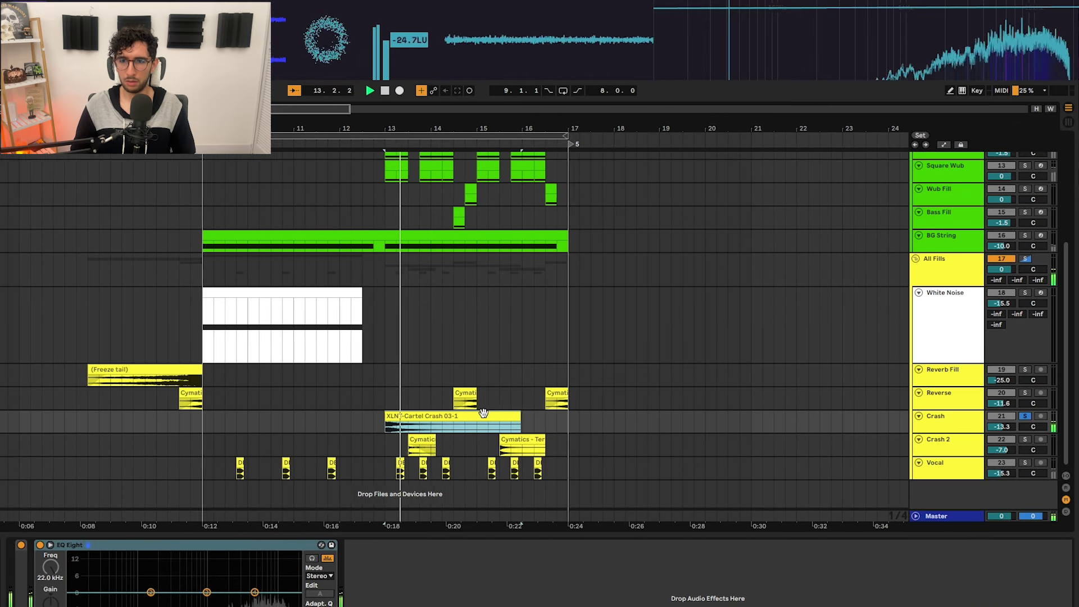
pyautogui.click(446, 395)
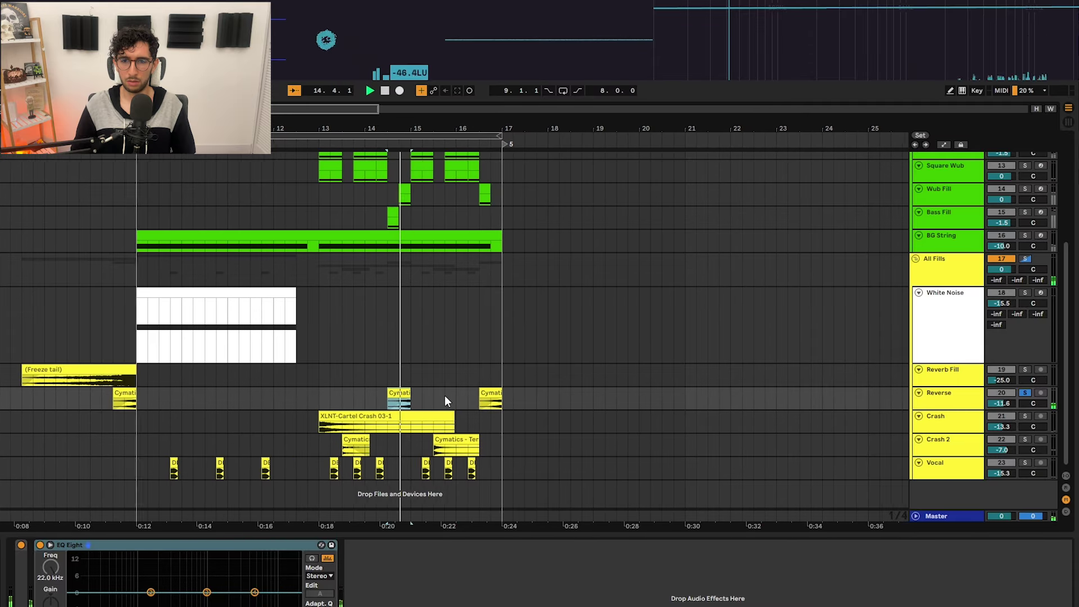
pyautogui.click(340, 440)
pyautogui.hscroll(-3, 342, 436)
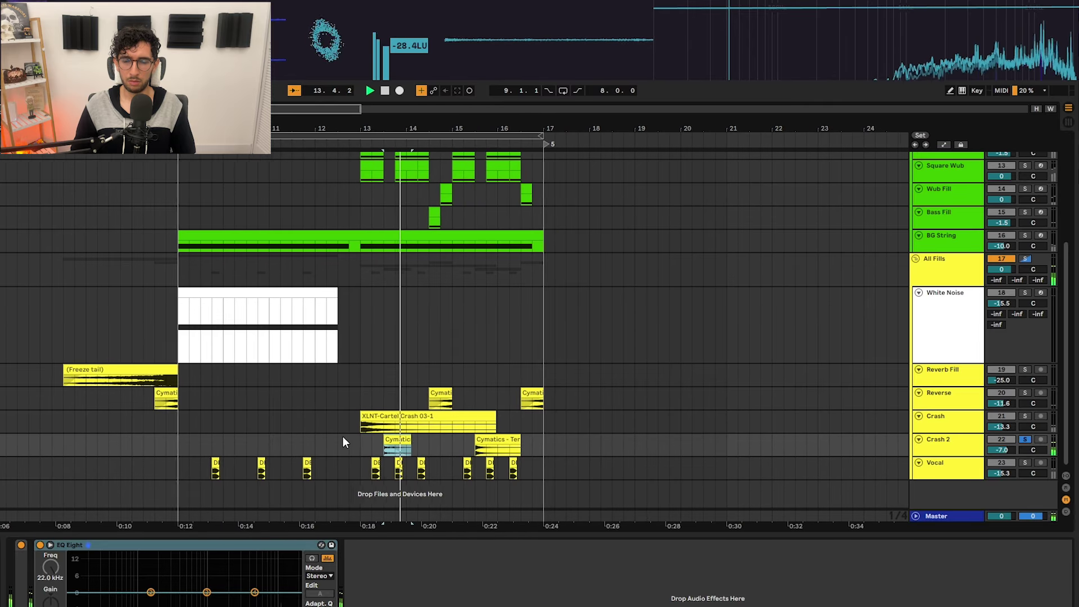
pyautogui.press('space')
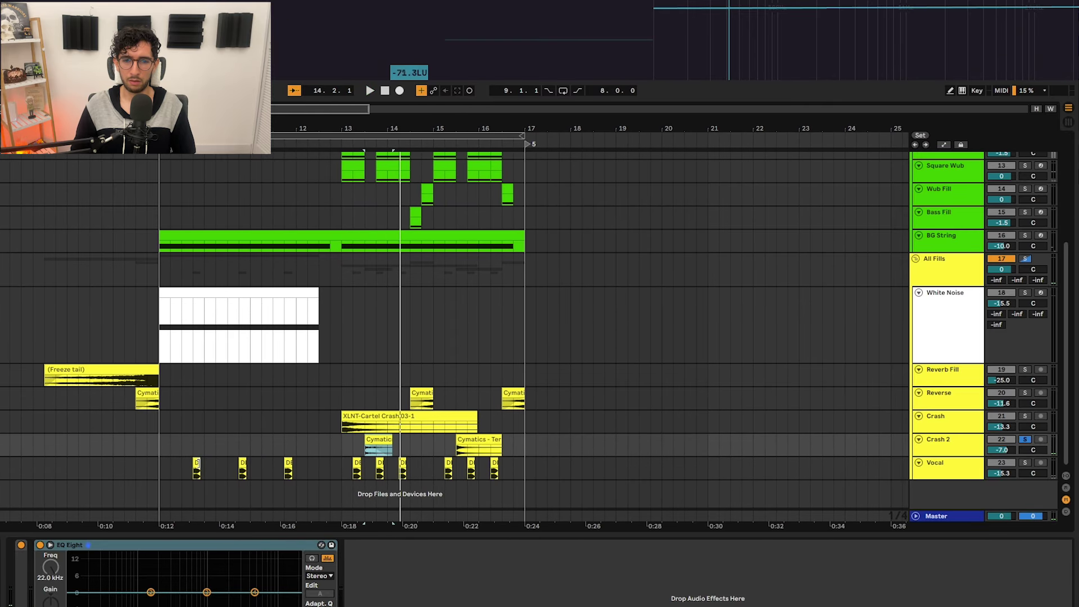
# Play the soloed Vocal track from its first clip and from the clip after bar 13, and turn the solo off
pyautogui.click(197, 466)
pyautogui.hscroll(-3, 199, 463)
pyautogui.press('space')
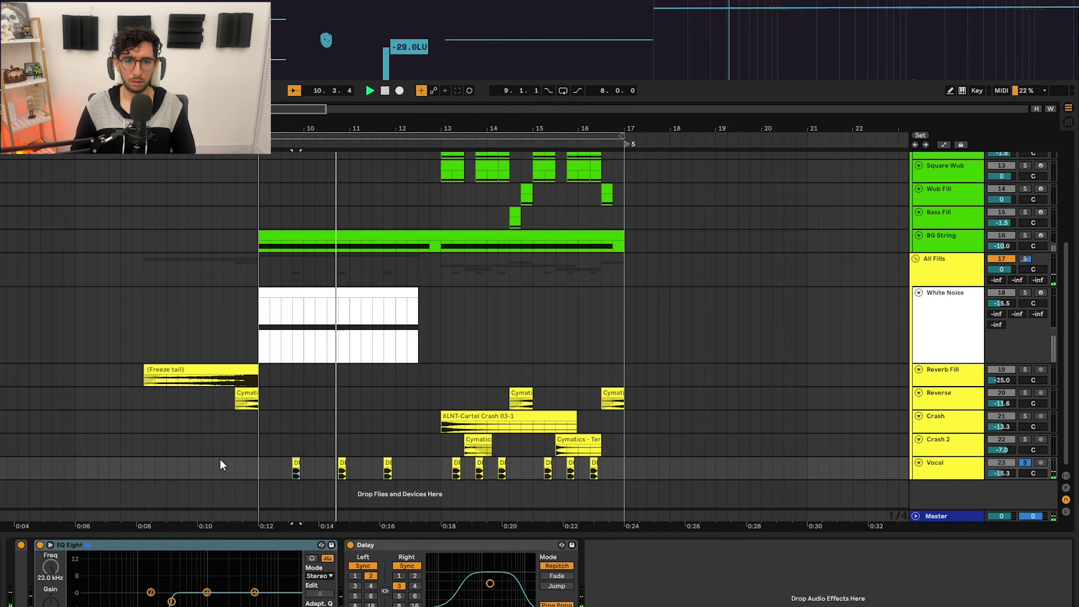
pyautogui.press('space')
pyautogui.click(452, 459)
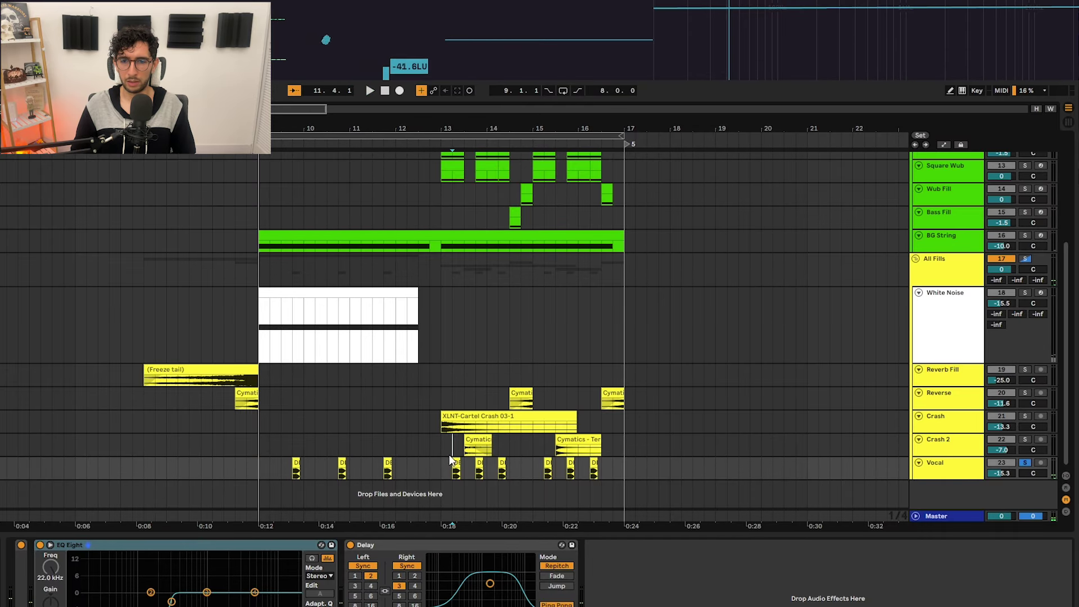
pyautogui.press('space')
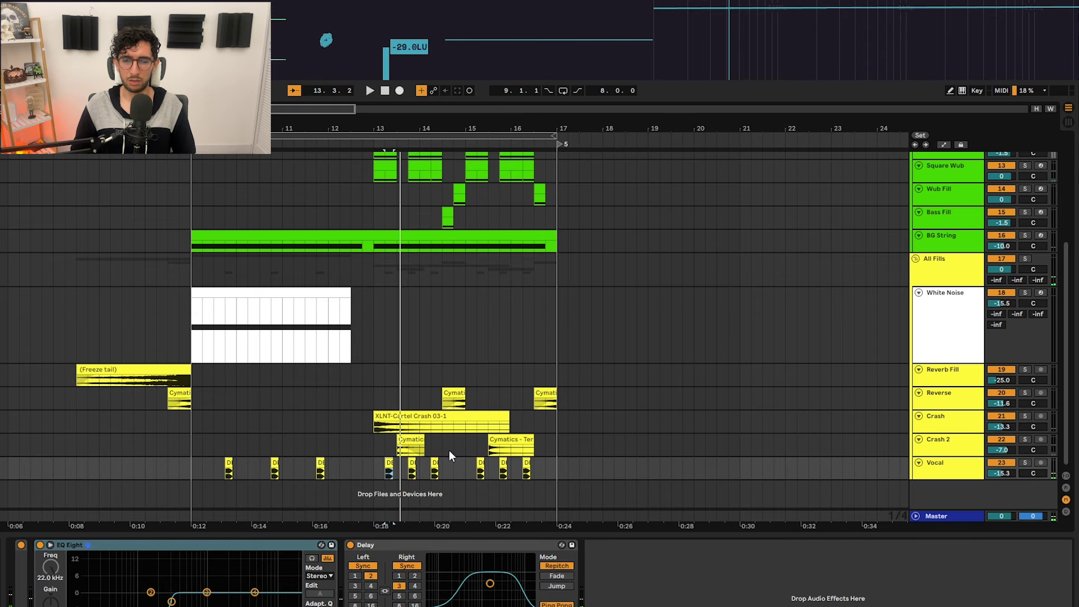
pyautogui.press('space')
# Place the insert marker at bar 13 on the White Noise track and optimize the arrangement's track heights
pyautogui.click(375, 372)
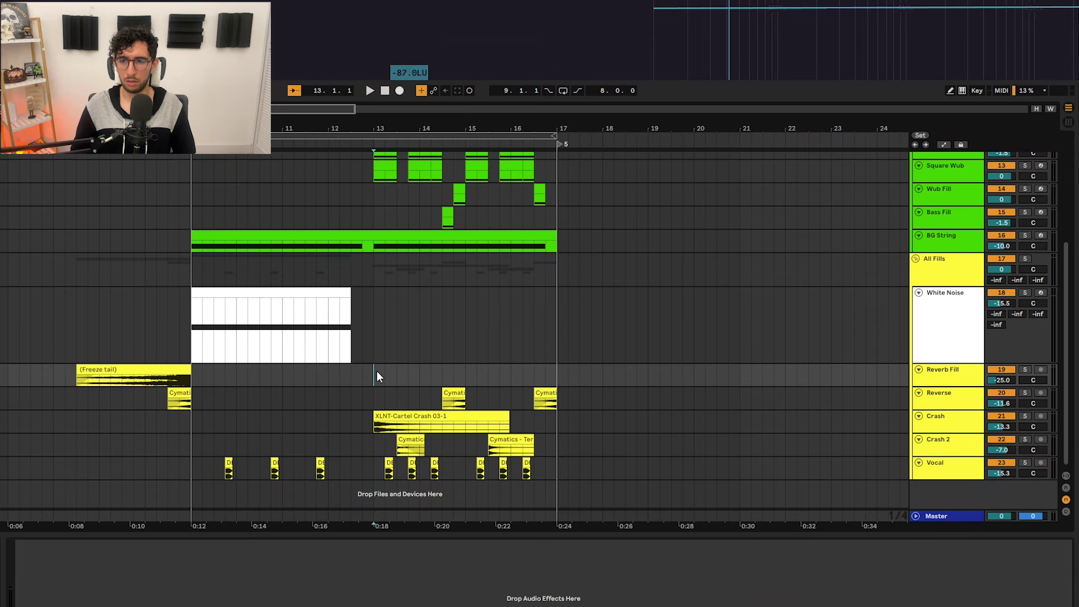
pyautogui.click(374, 359)
pyautogui.press('h')
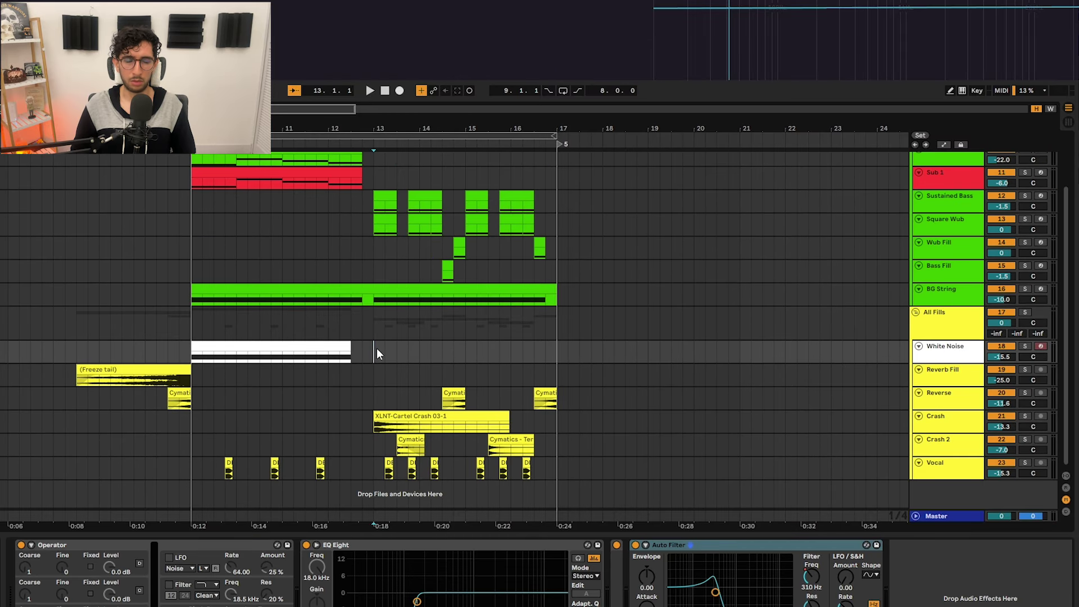